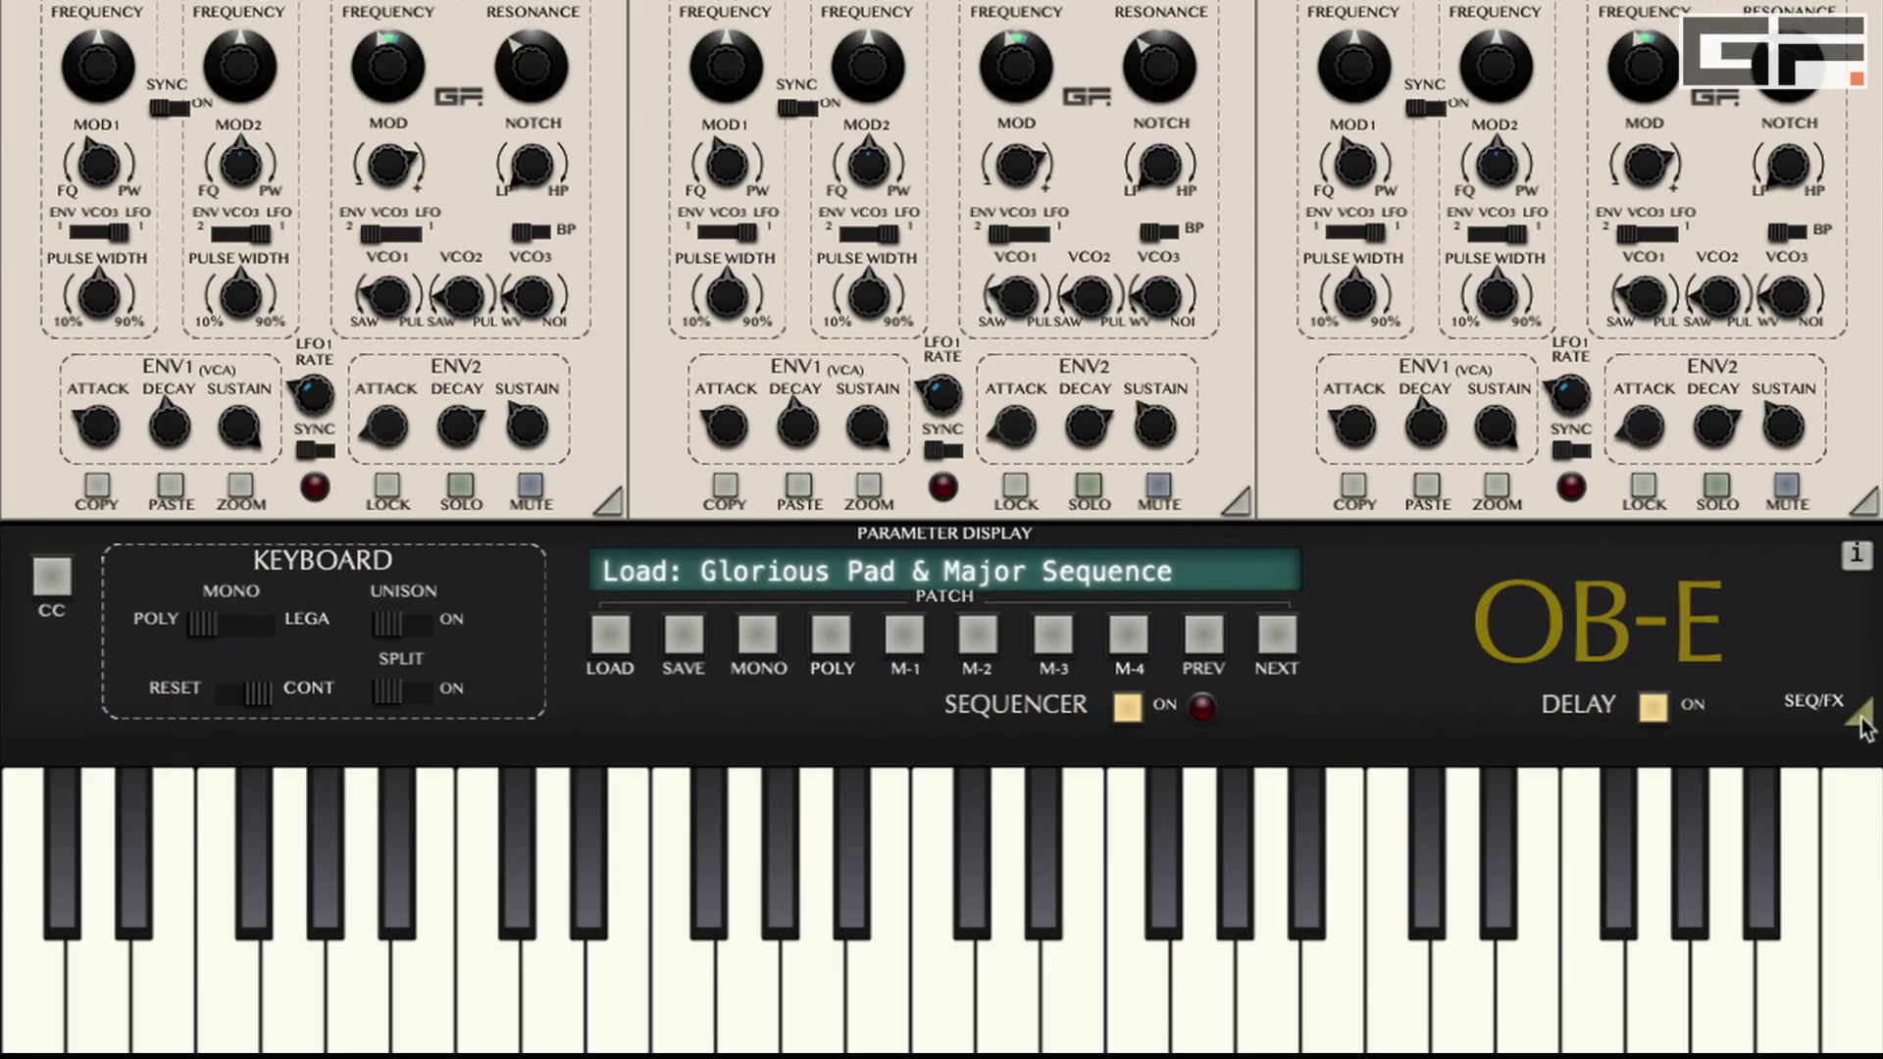
- Show the MIDI sequencer section in place of the keyboard and set the sequencer output to ALL
click(1734, 829)
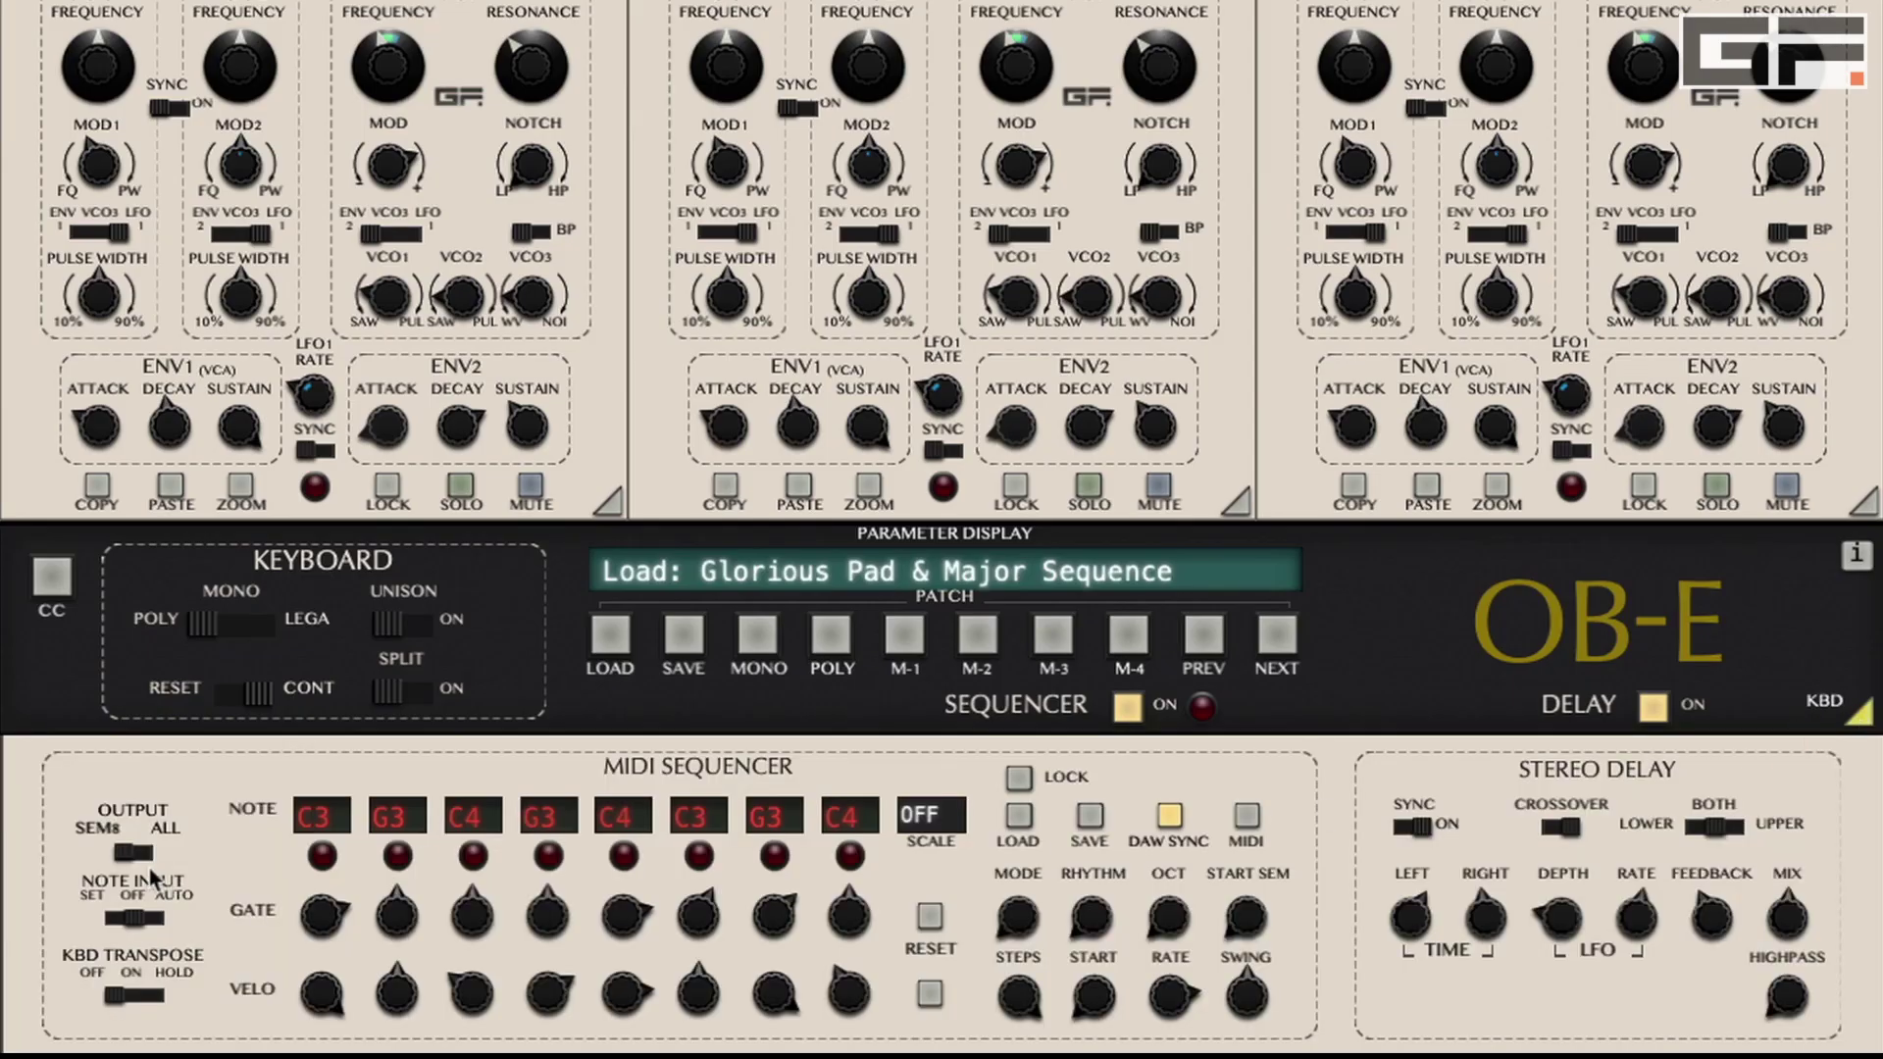
drag(120, 856, 134, 861)
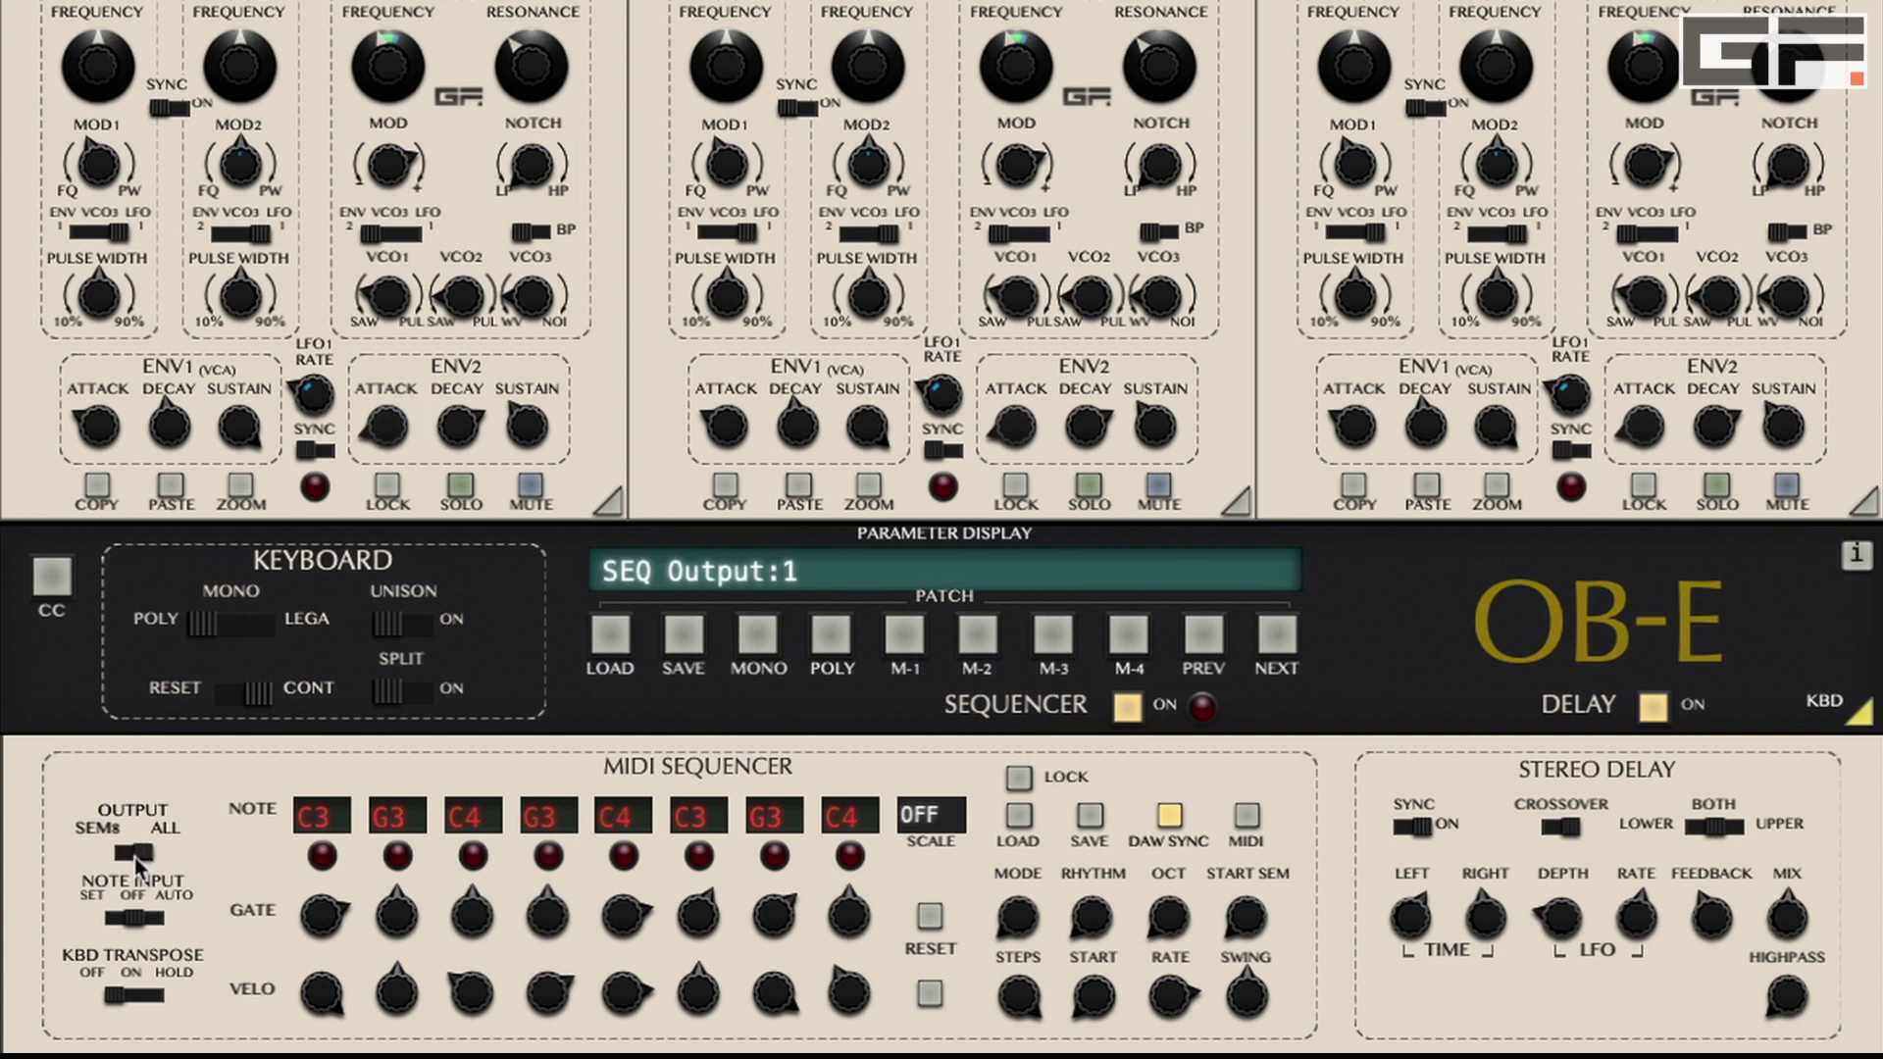
- Route the sequencer output to SEM8 and adjust the filter frequency of expander module 8
click(131, 858)
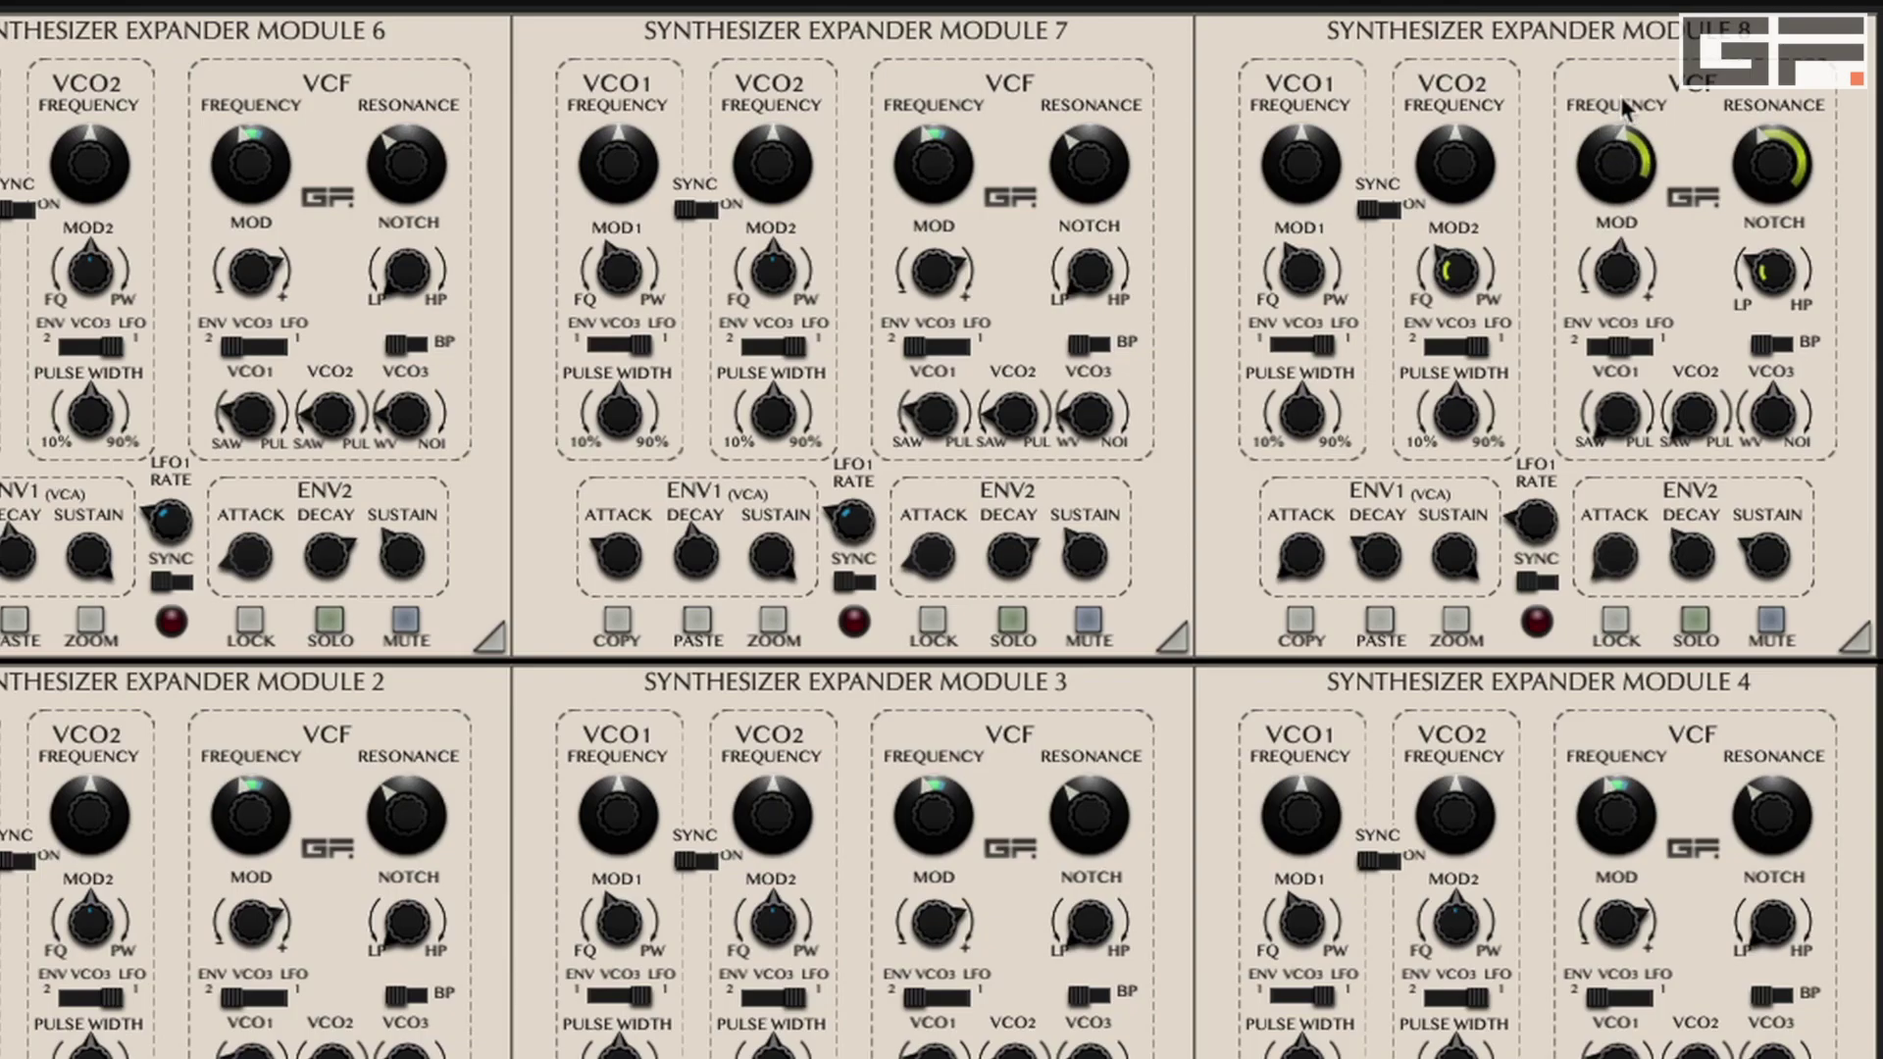
drag(1620, 147, 1601, 218)
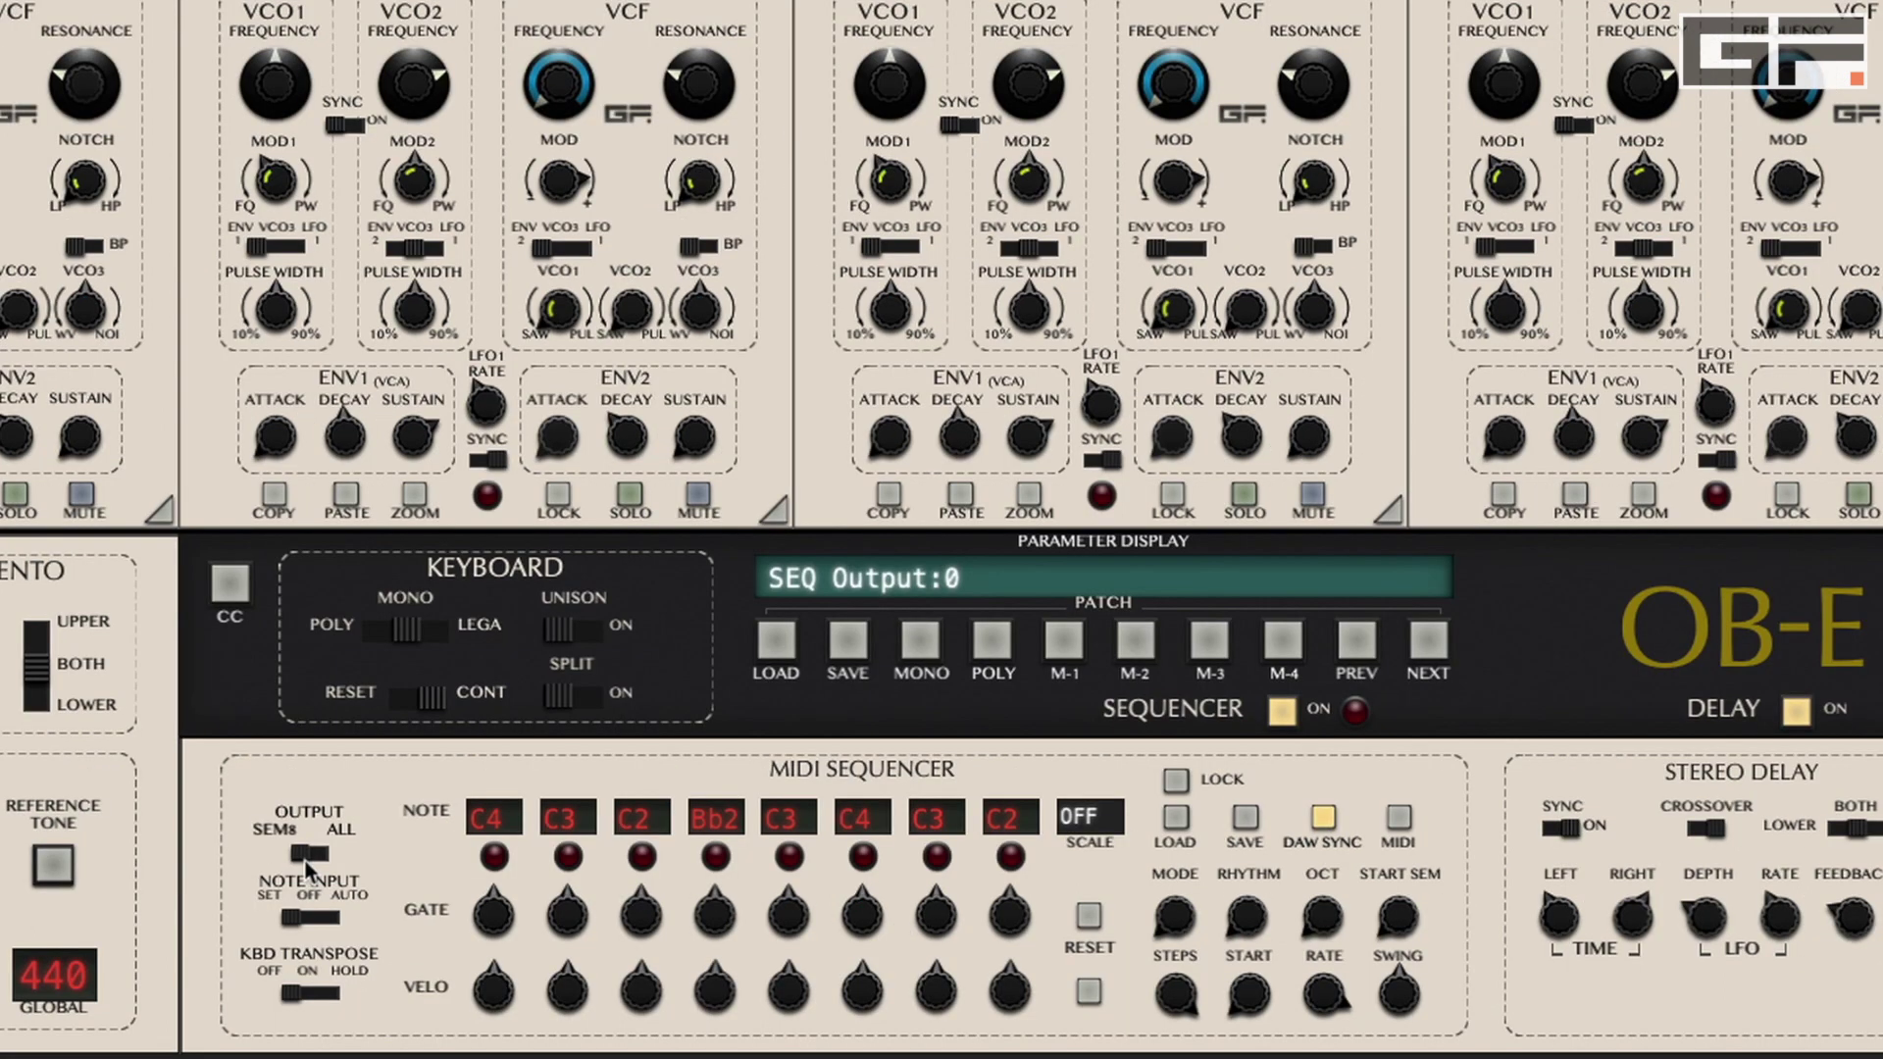
- Route the sequencer output to ALL and set the keyboard voice assignment to RESET
click(322, 858)
click(408, 703)
click(432, 702)
click(406, 700)
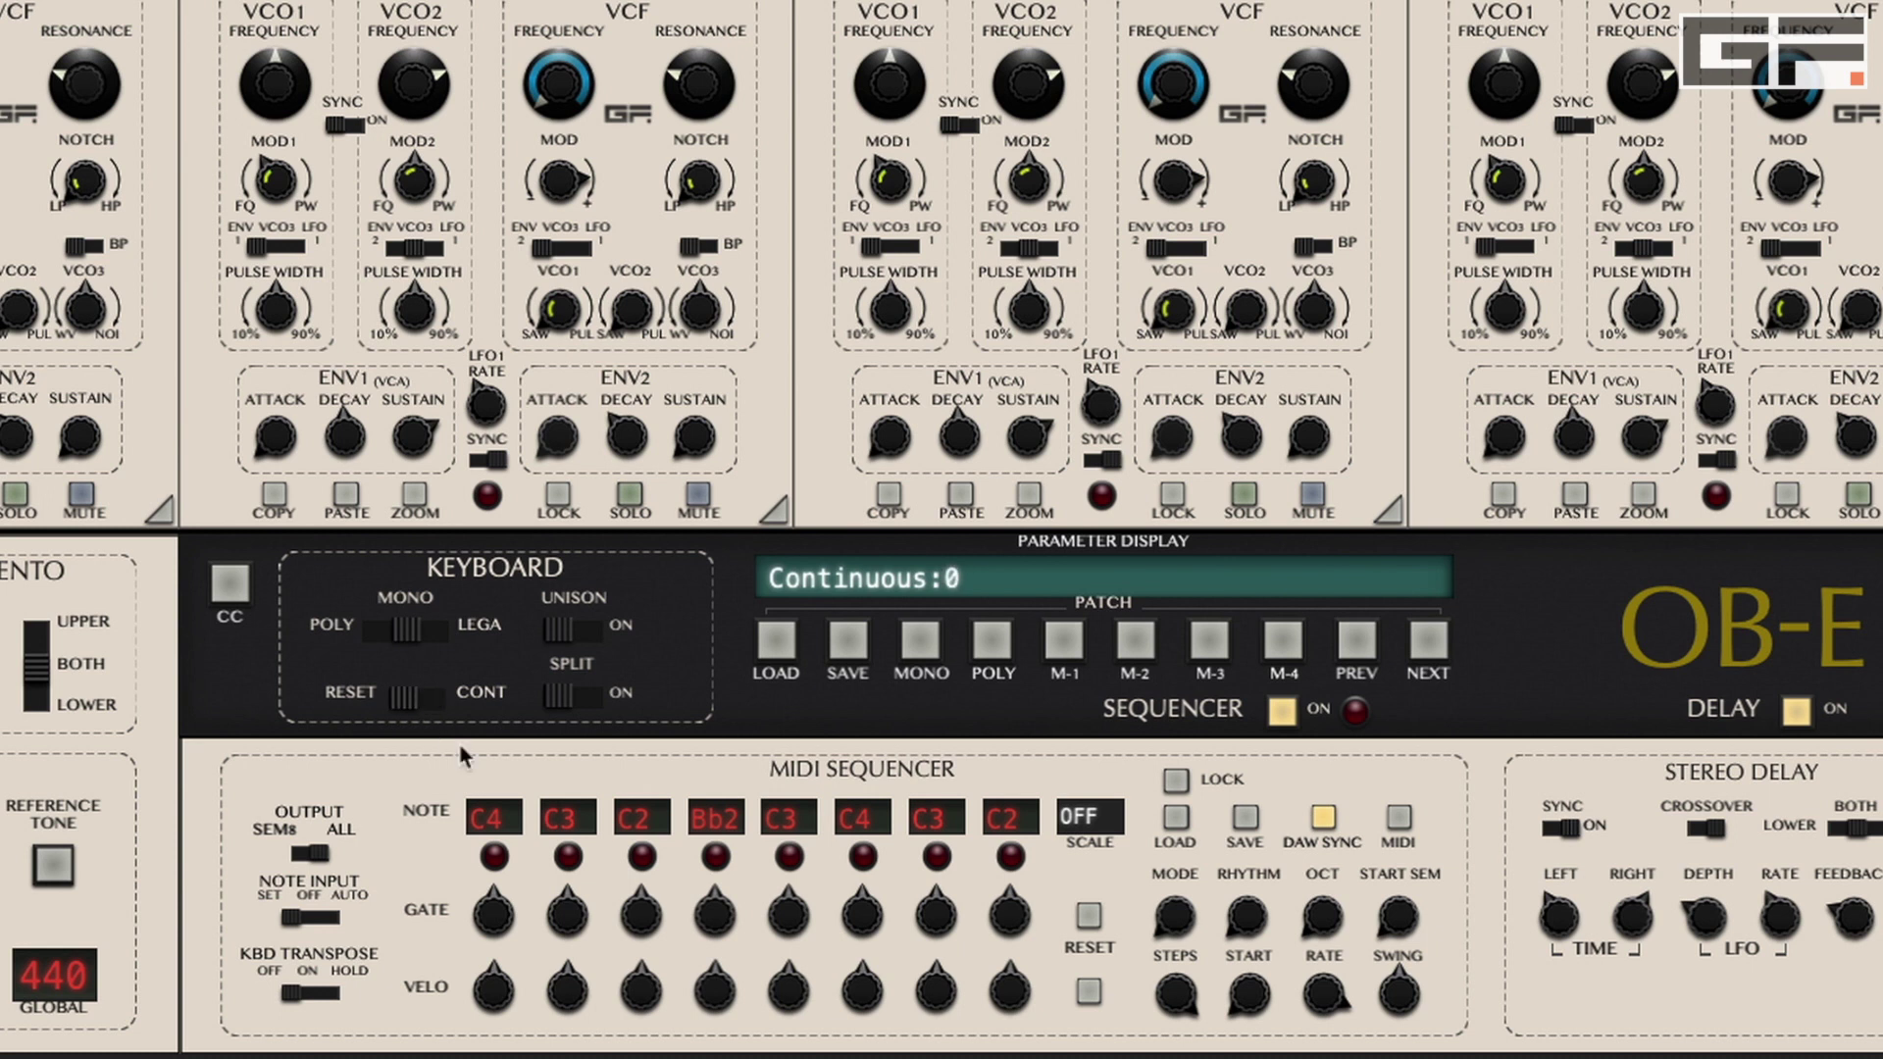
- Set the sequencer's Start SEM to 1 and audition the sequence
click(1405, 927)
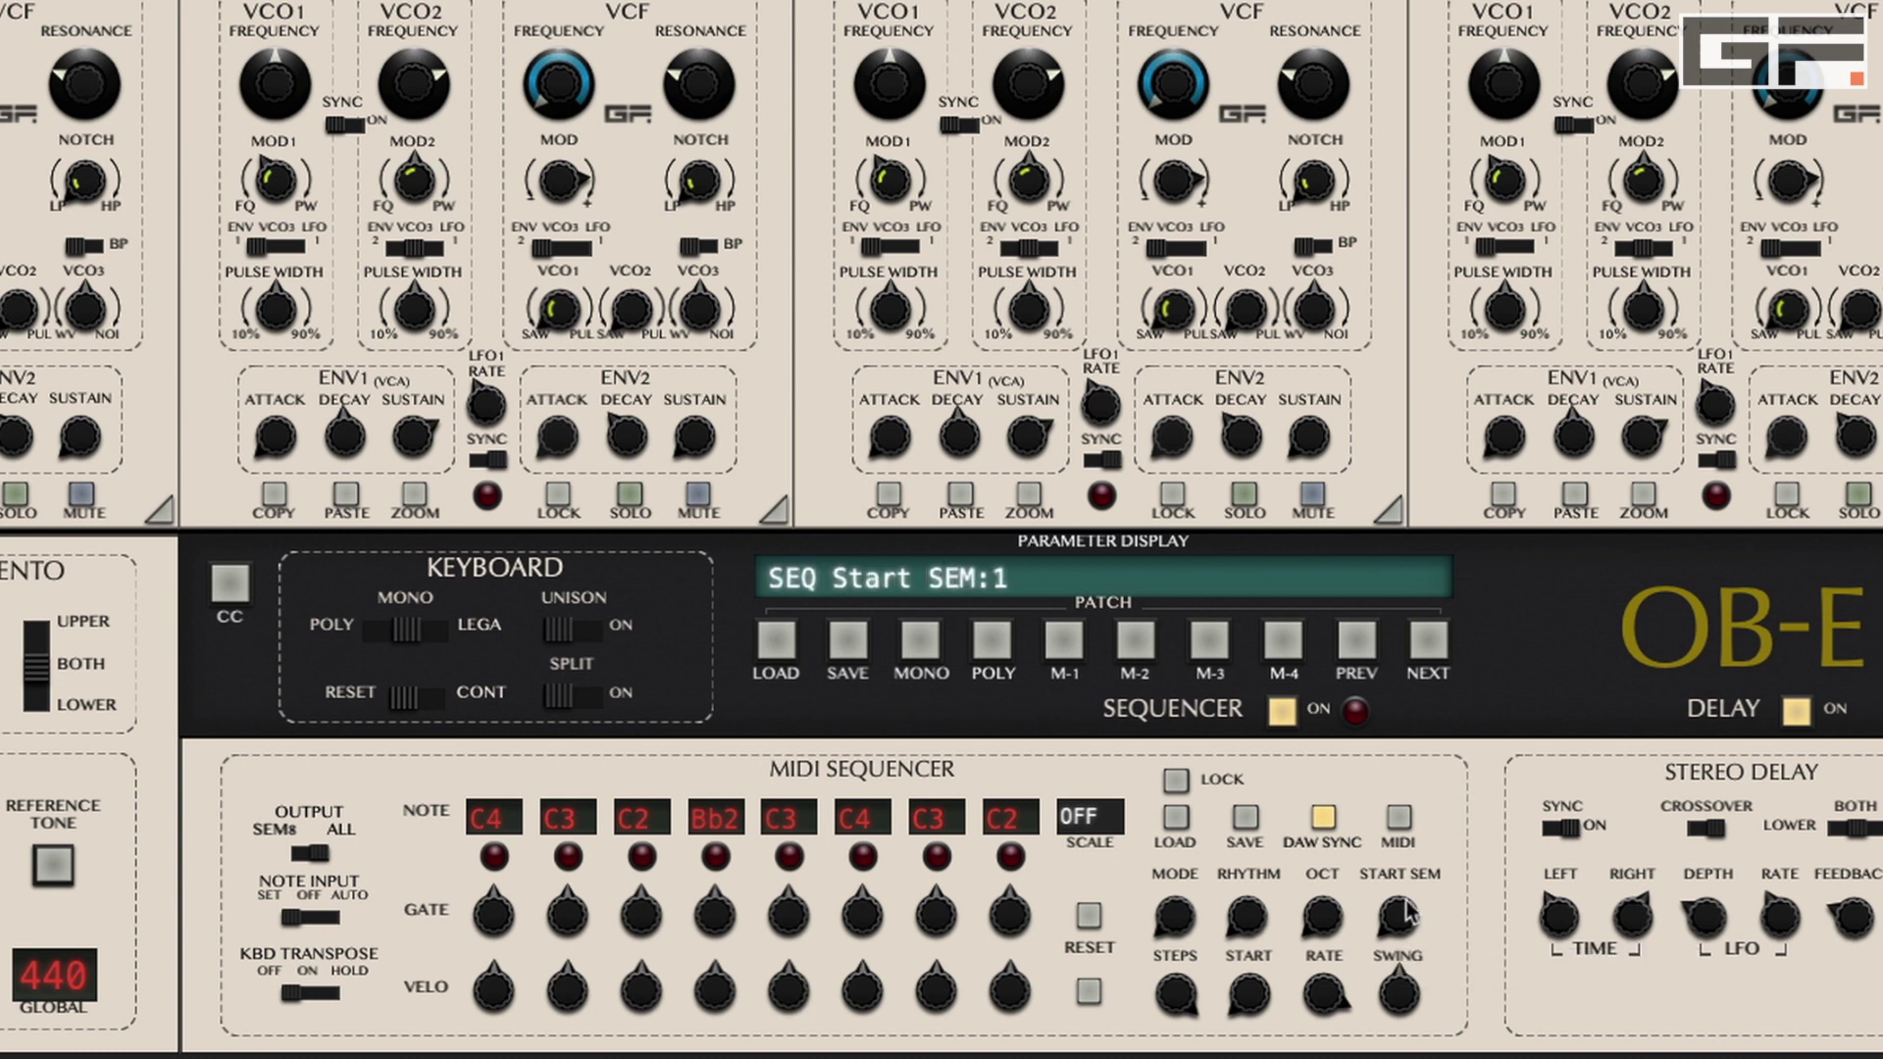
drag(1412, 876, 1407, 942)
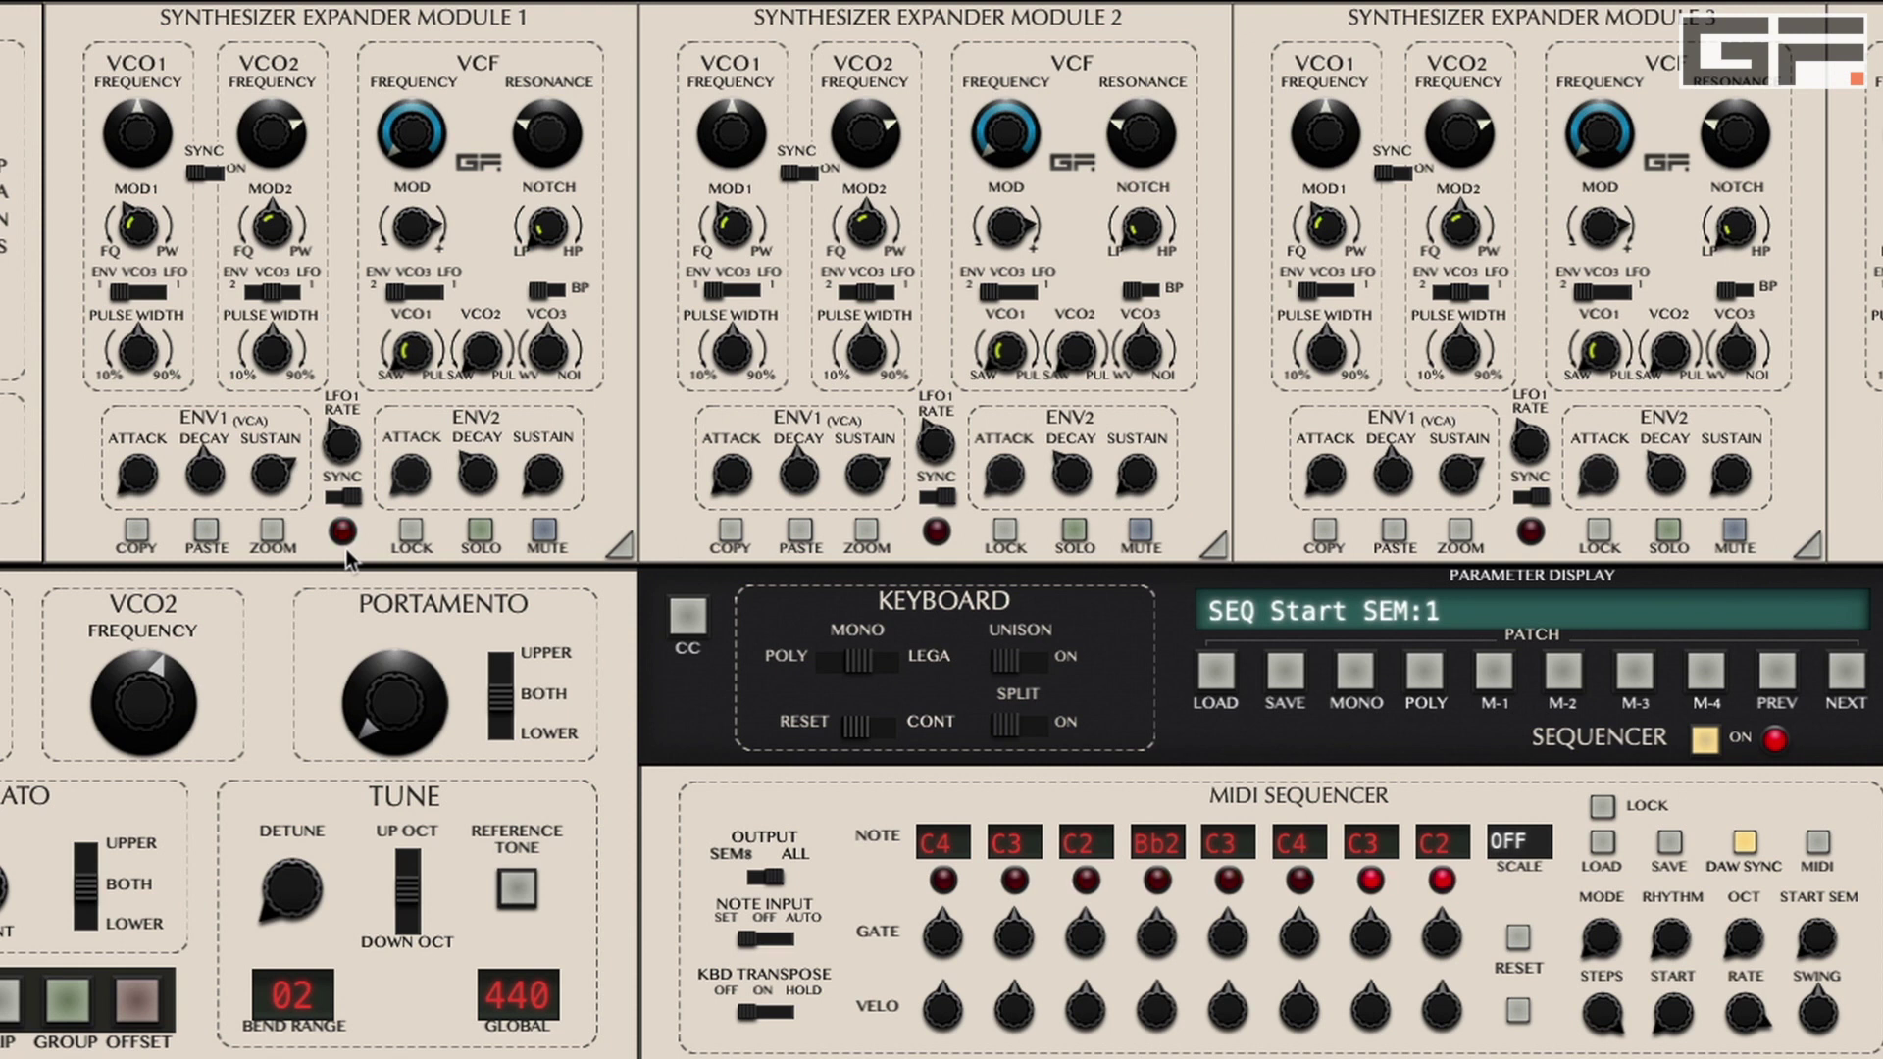
key(space)
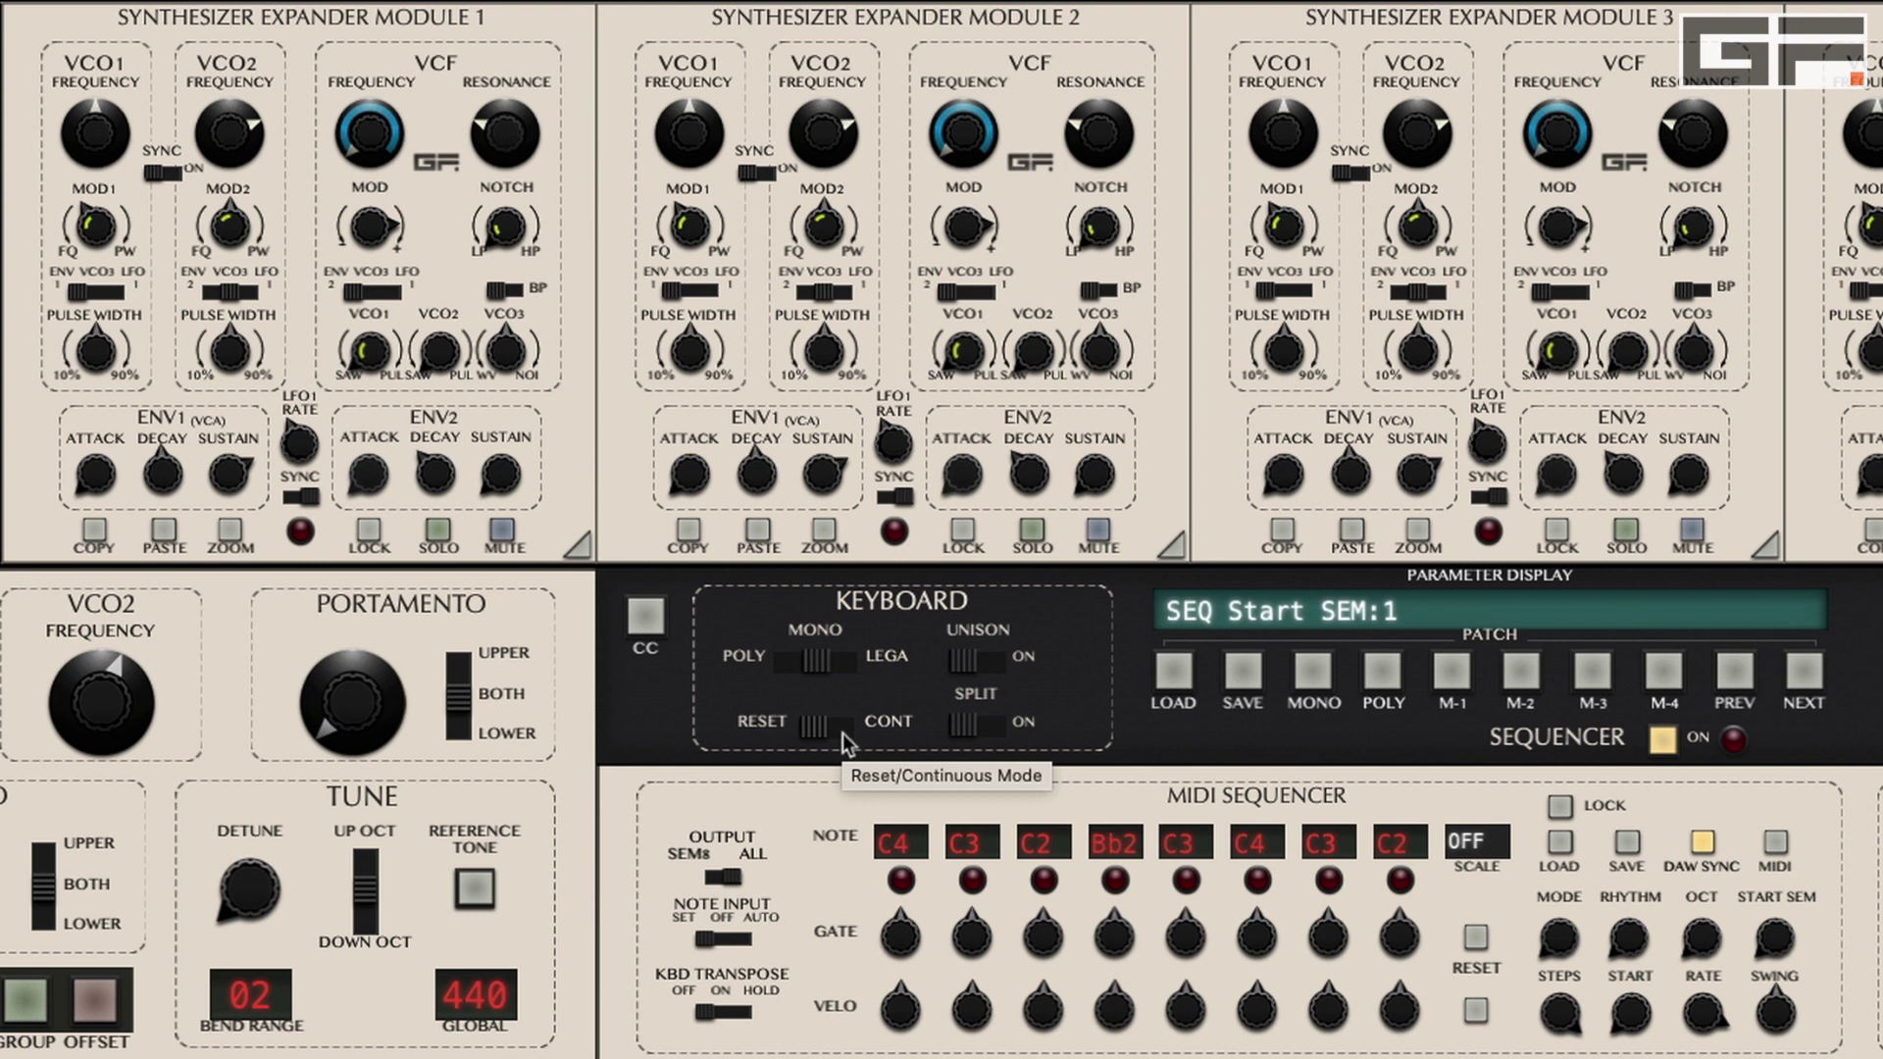
- Switch the keyboard voice assignment to continuous and adjust the sequencer's Start SEM
click(844, 734)
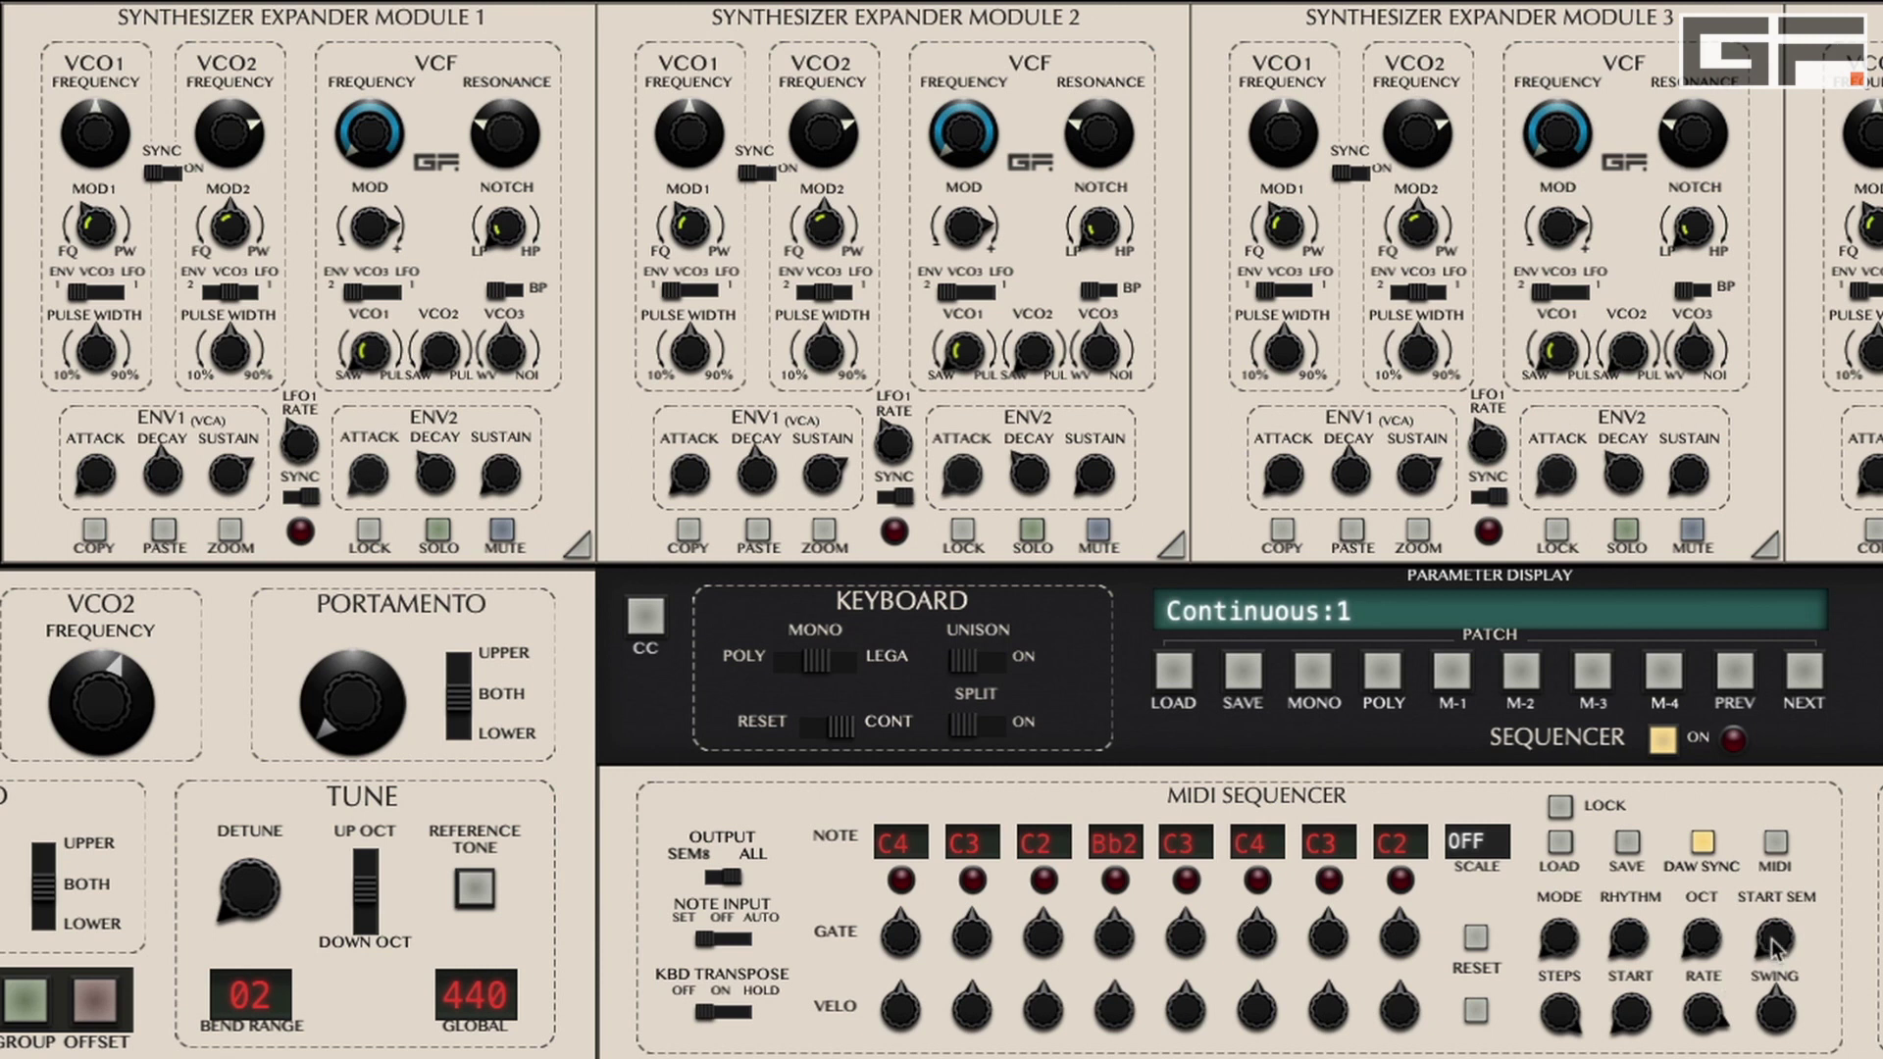
drag(1778, 932, 1758, 1030)
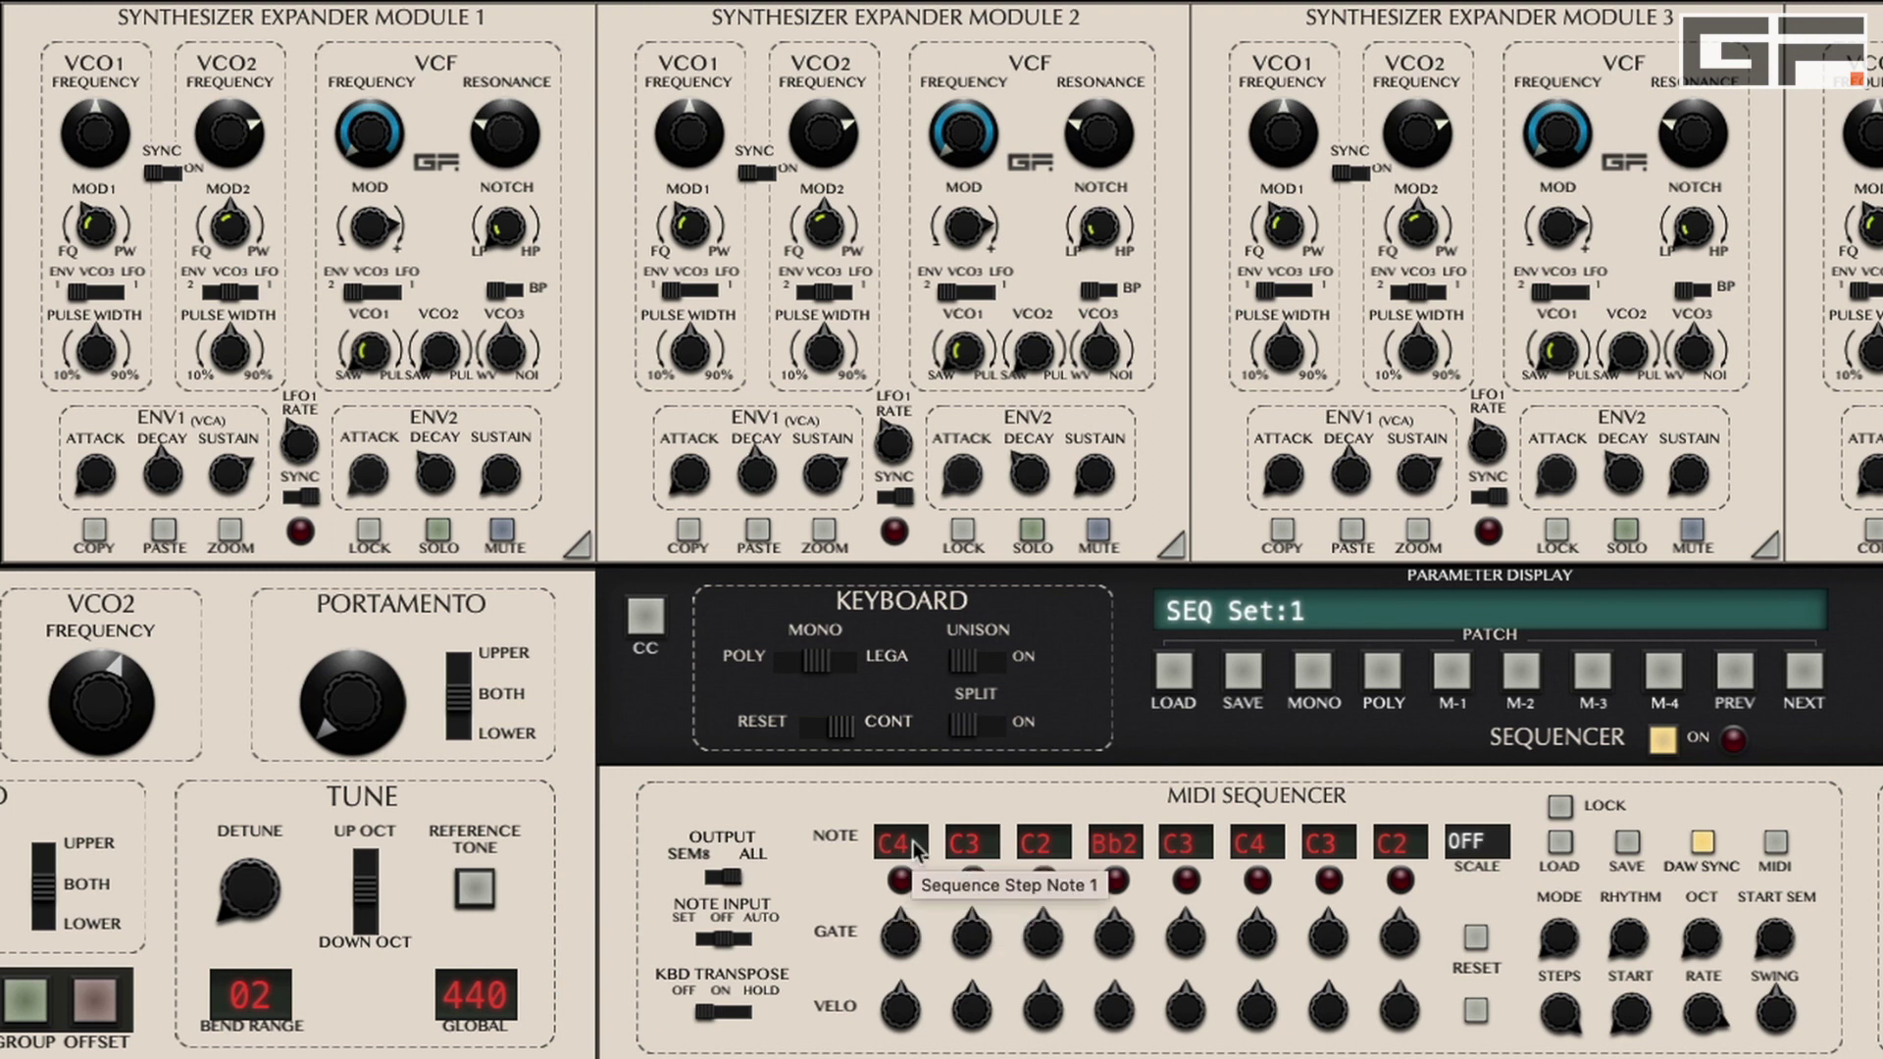
- With the sequencer switched off, try notes from F3 up to B3 on sequence step 1, and switch the sequencer back on
mouse_move(912, 840)
mouse_down()
mouse_move(918, 805)
mouse_move(918, 881)
mouse_move(920, 845)
mouse_up()
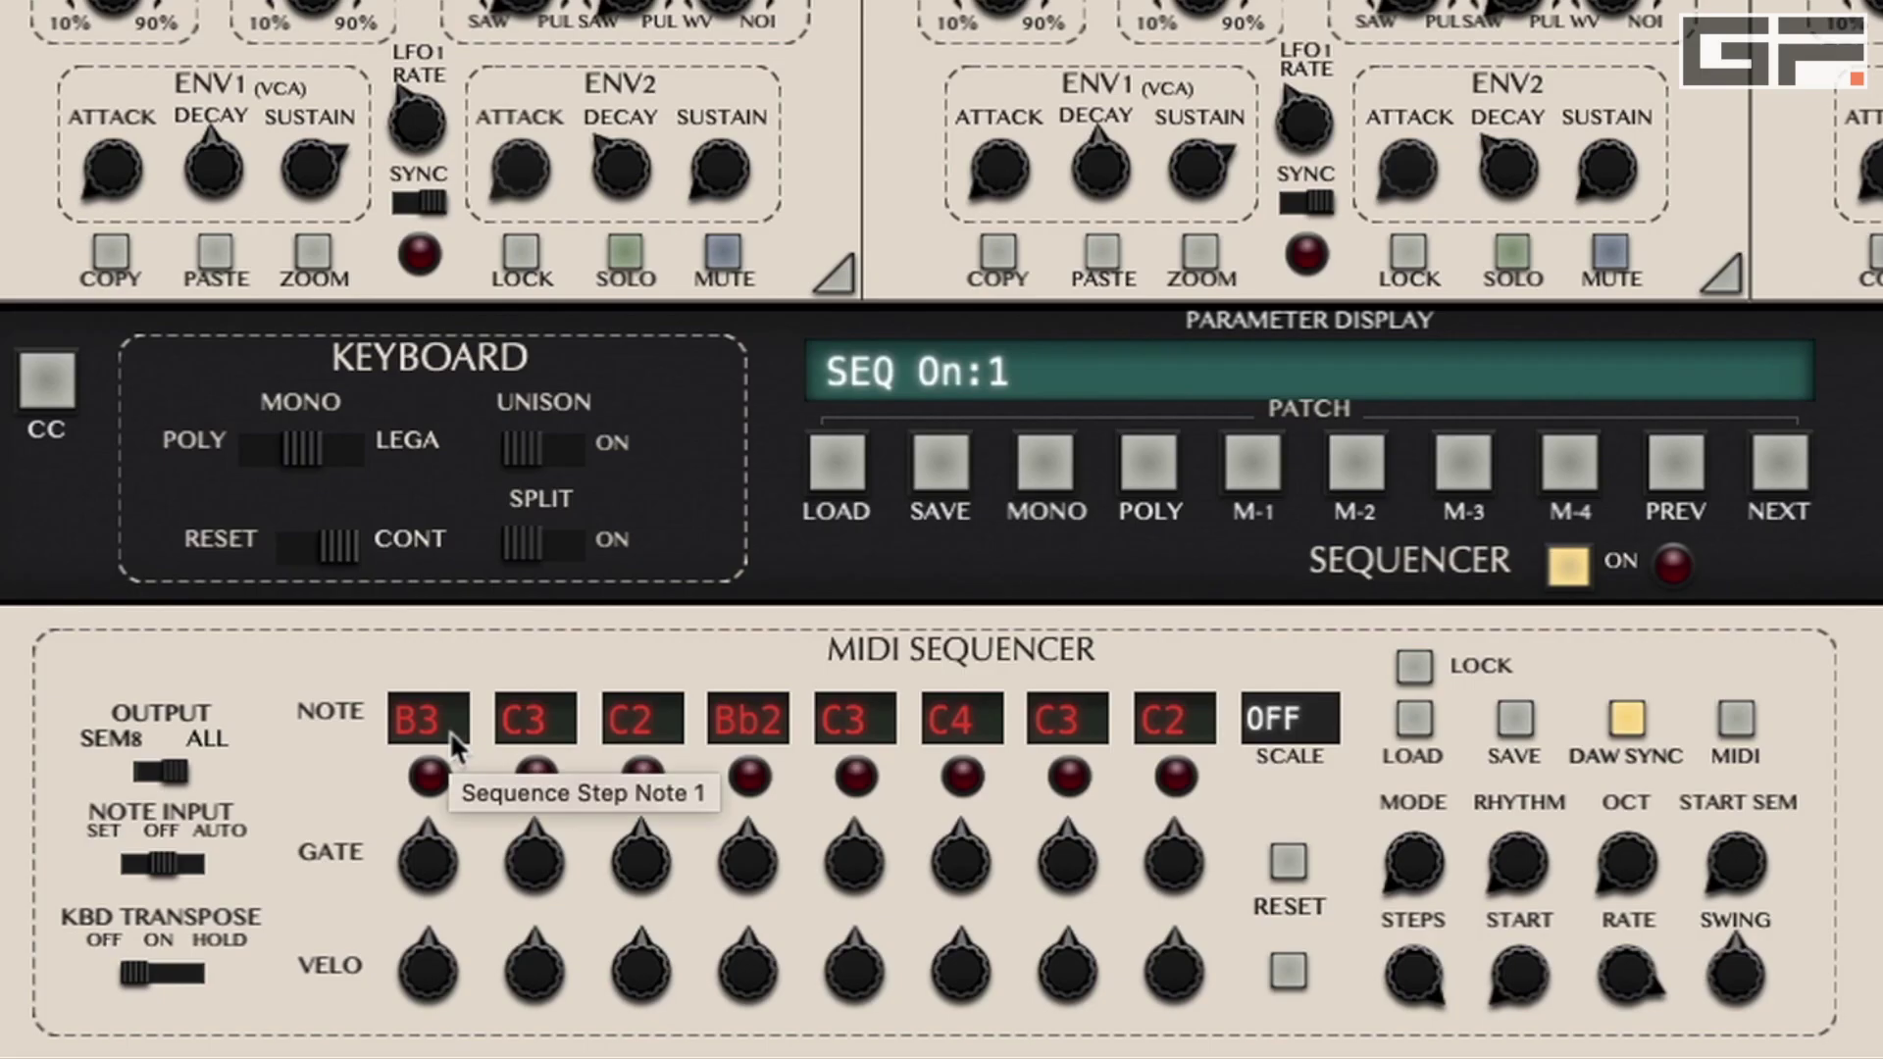
click(1567, 565)
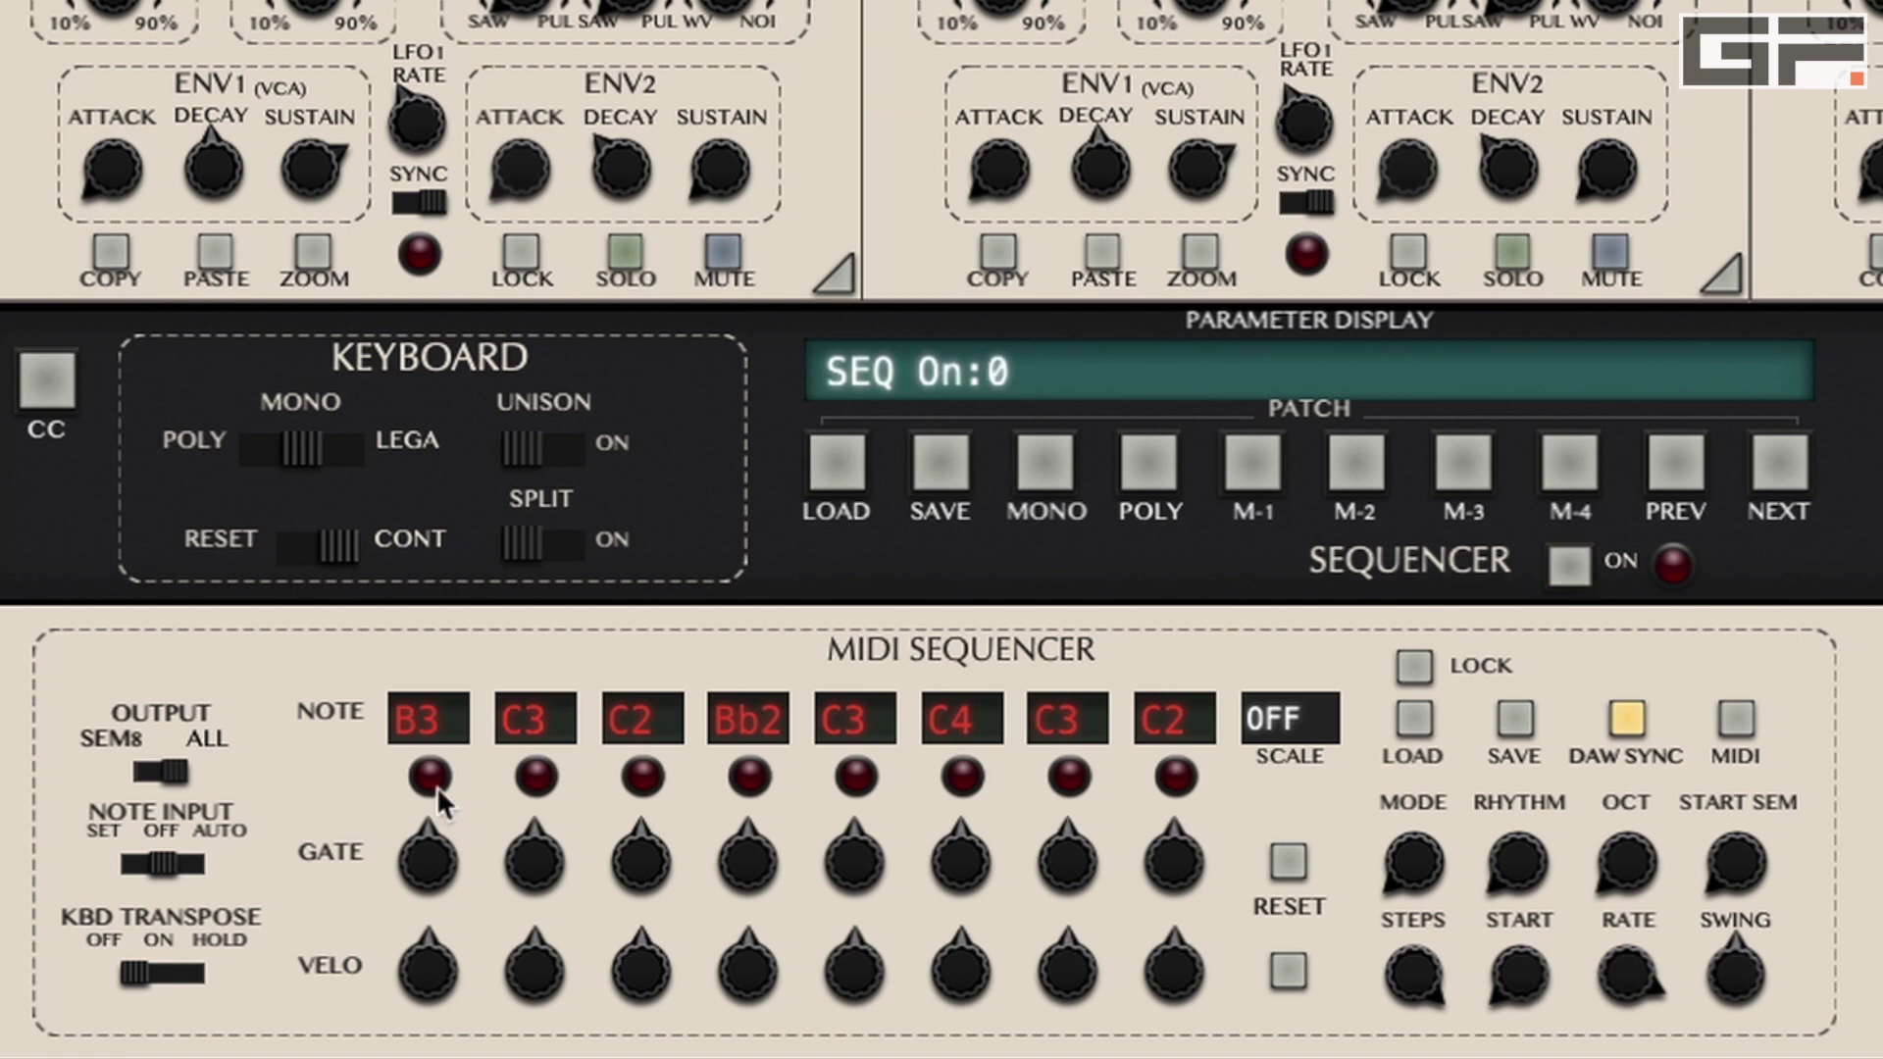
scroll(437, 785, down, 6)
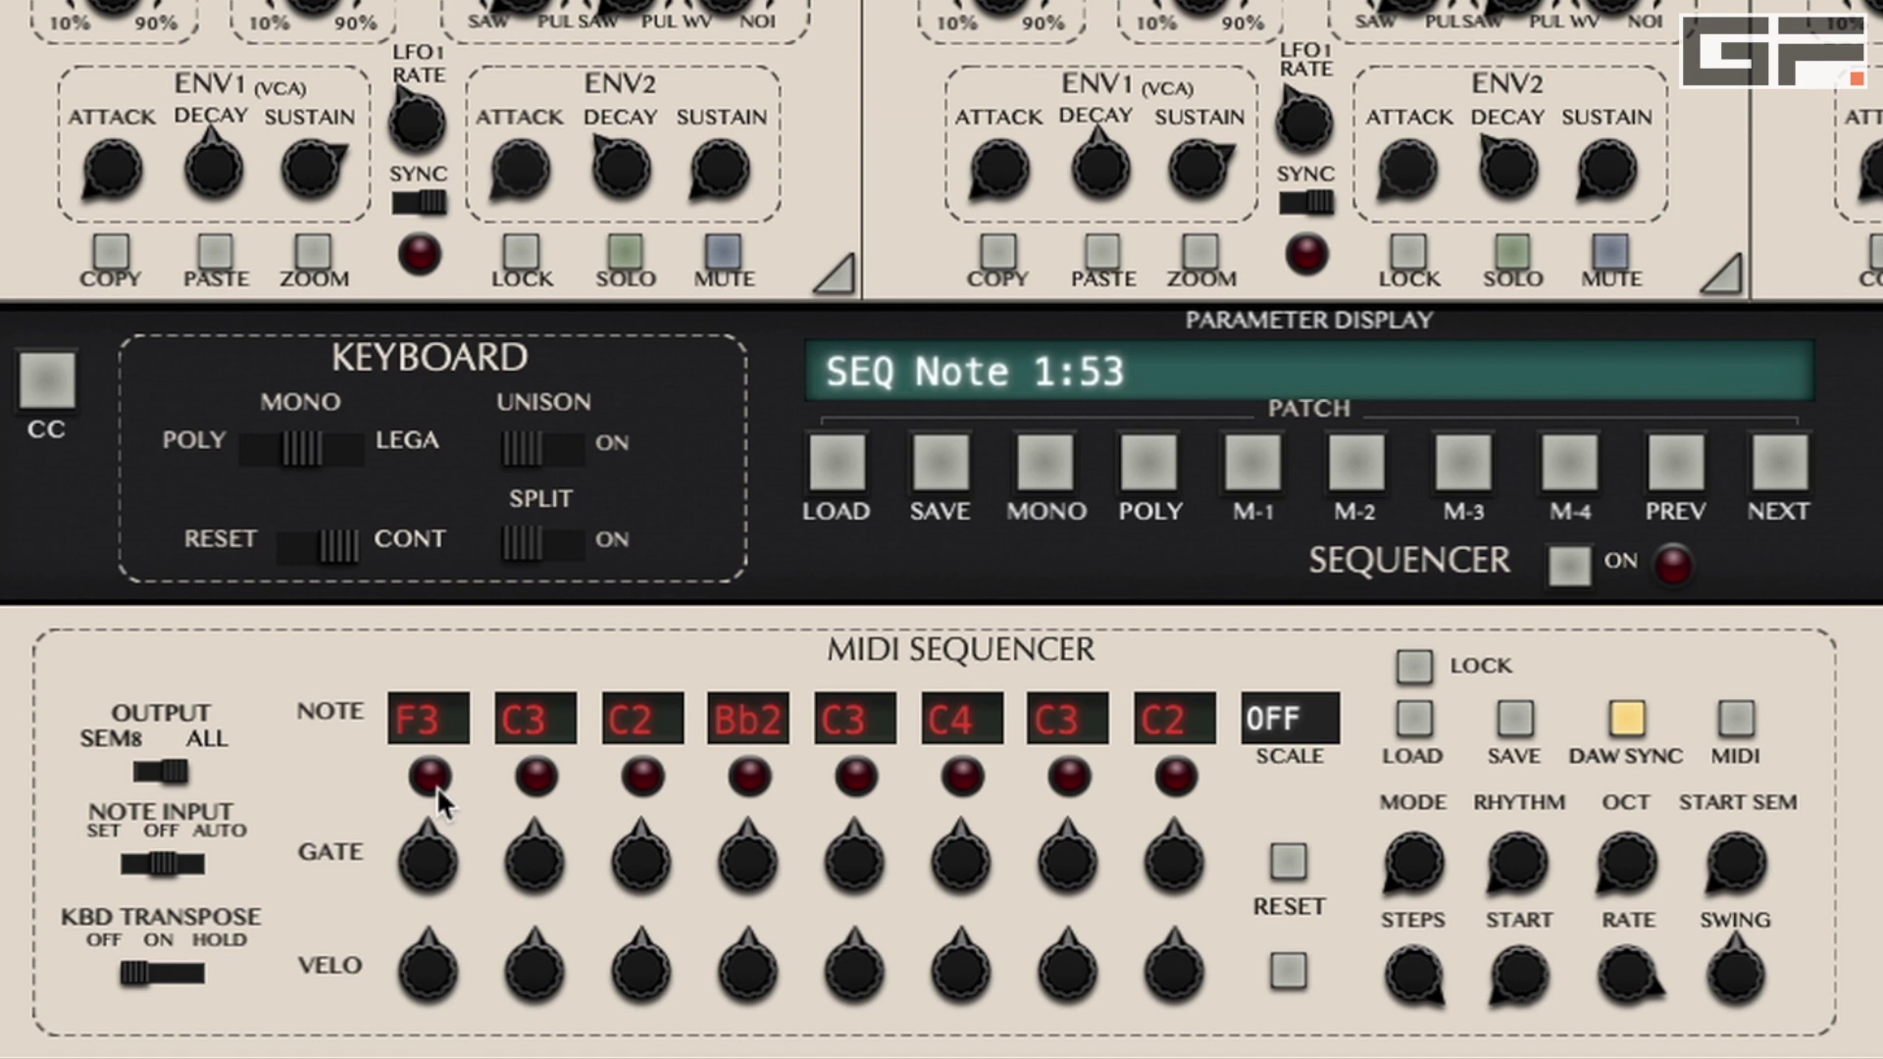
scroll(437, 785, up, 2)
scroll(437, 786, up, 2)
scroll(438, 786, up, 2)
click(1575, 569)
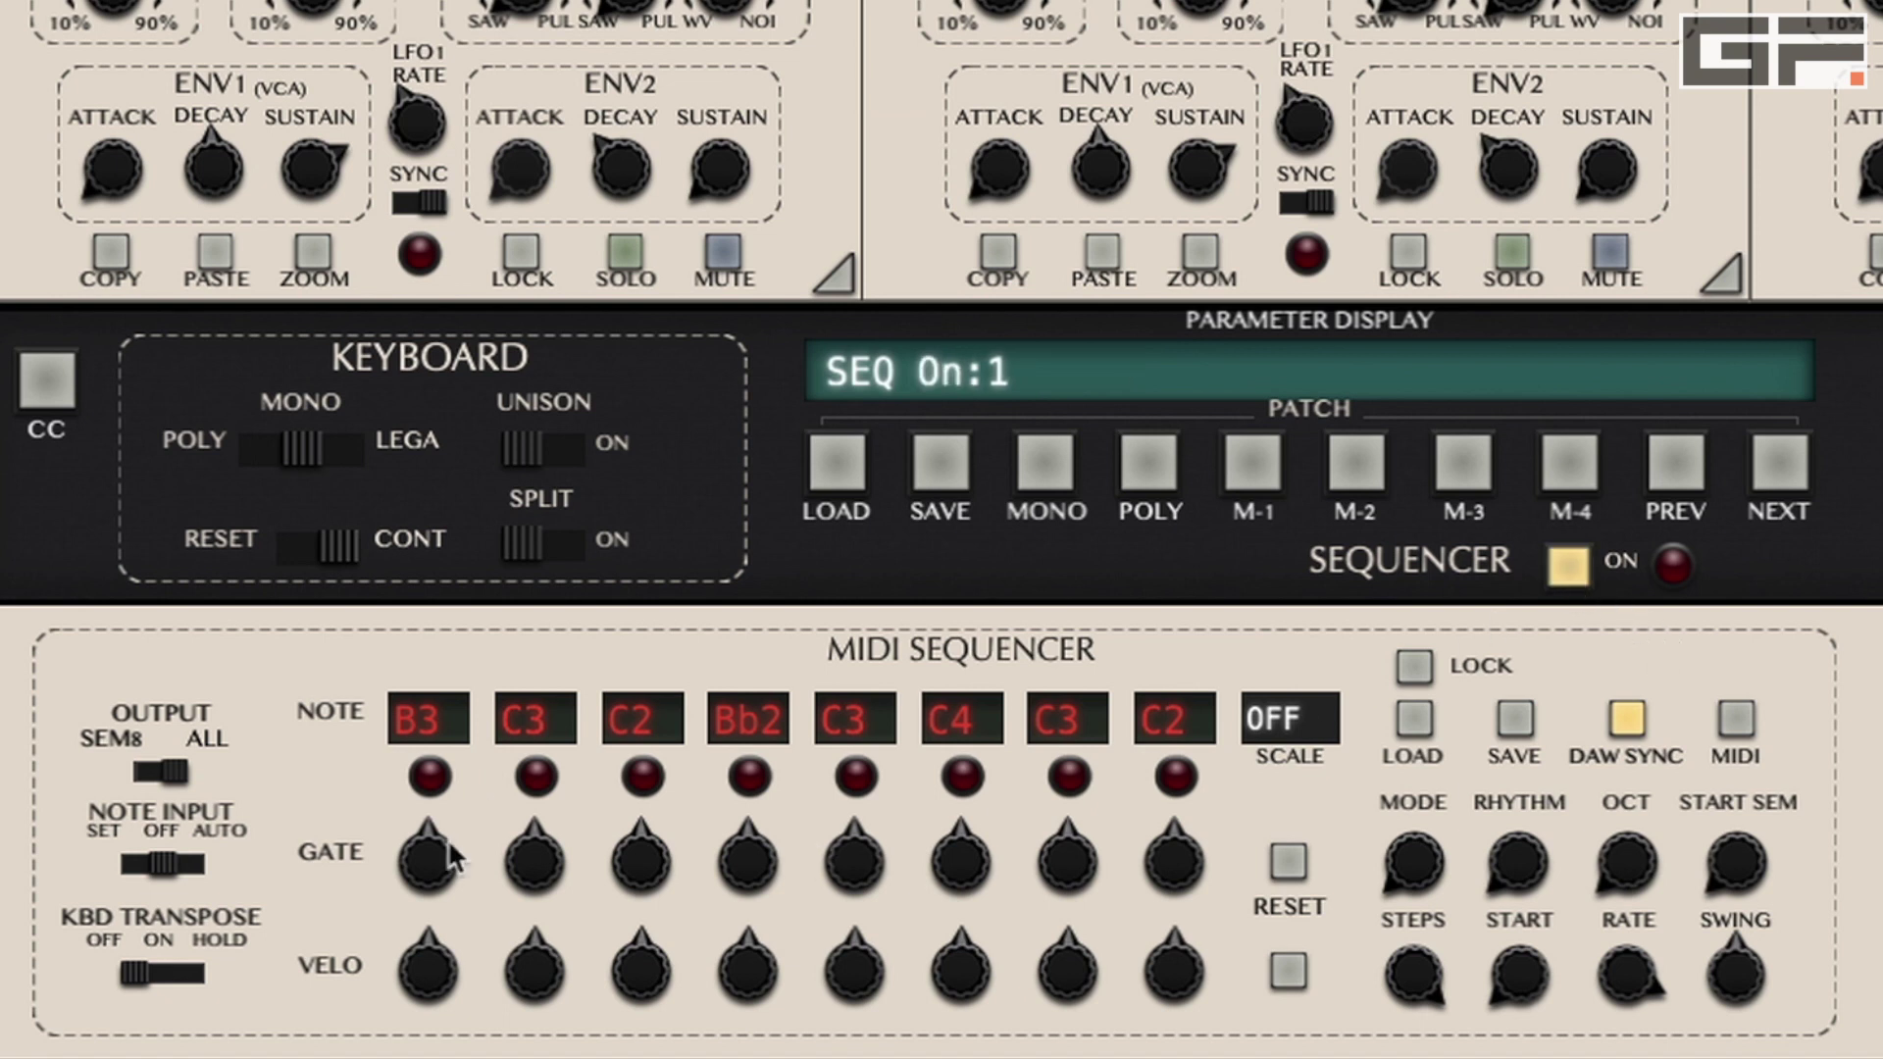
- Set the note of sequence step 1 to C4
mouse_move(455, 736)
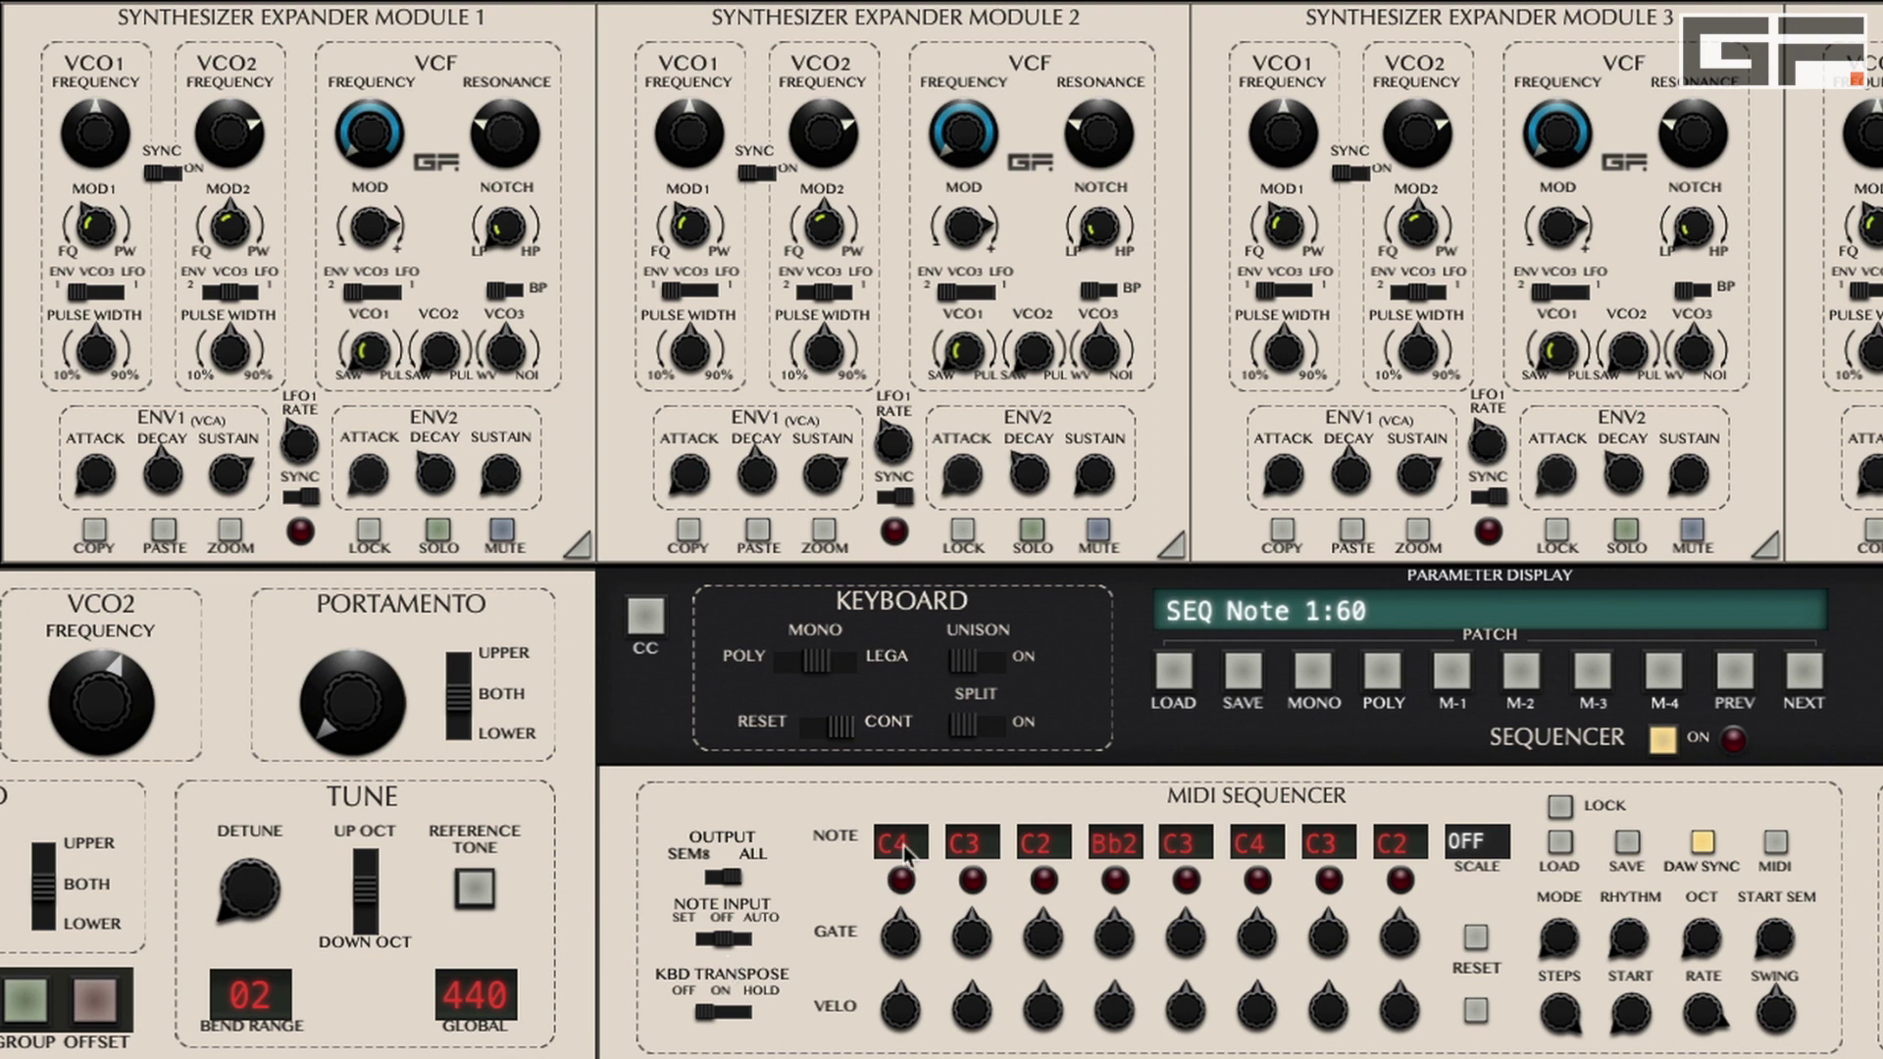
mouse_move(906, 836)
mouse_down()
mouse_move(907, 820)
mouse_move(906, 844)
mouse_up()
scroll(1051, 845, up, 2)
scroll(1052, 845, down, 2)
- Enter C4, E4 and G4 into the first three sequence steps with AUTO note input, and turn note input off
click(706, 940)
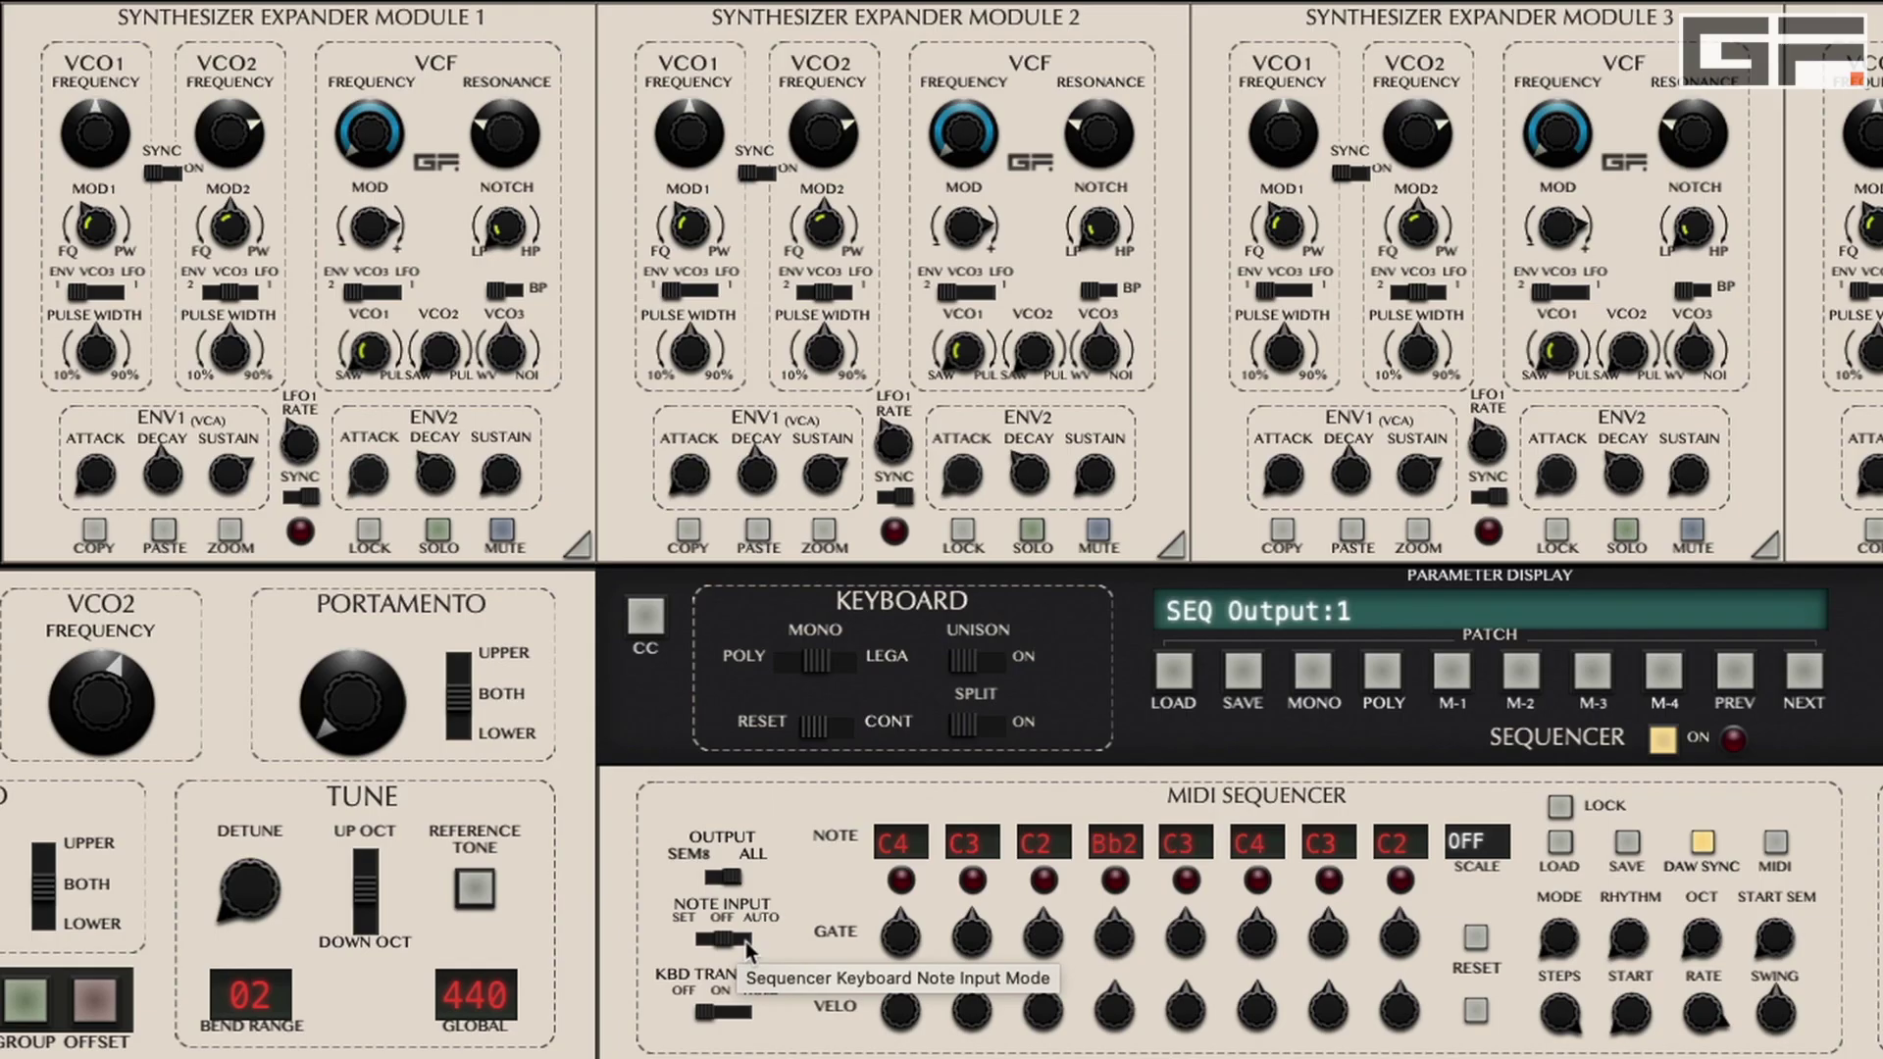
click(755, 949)
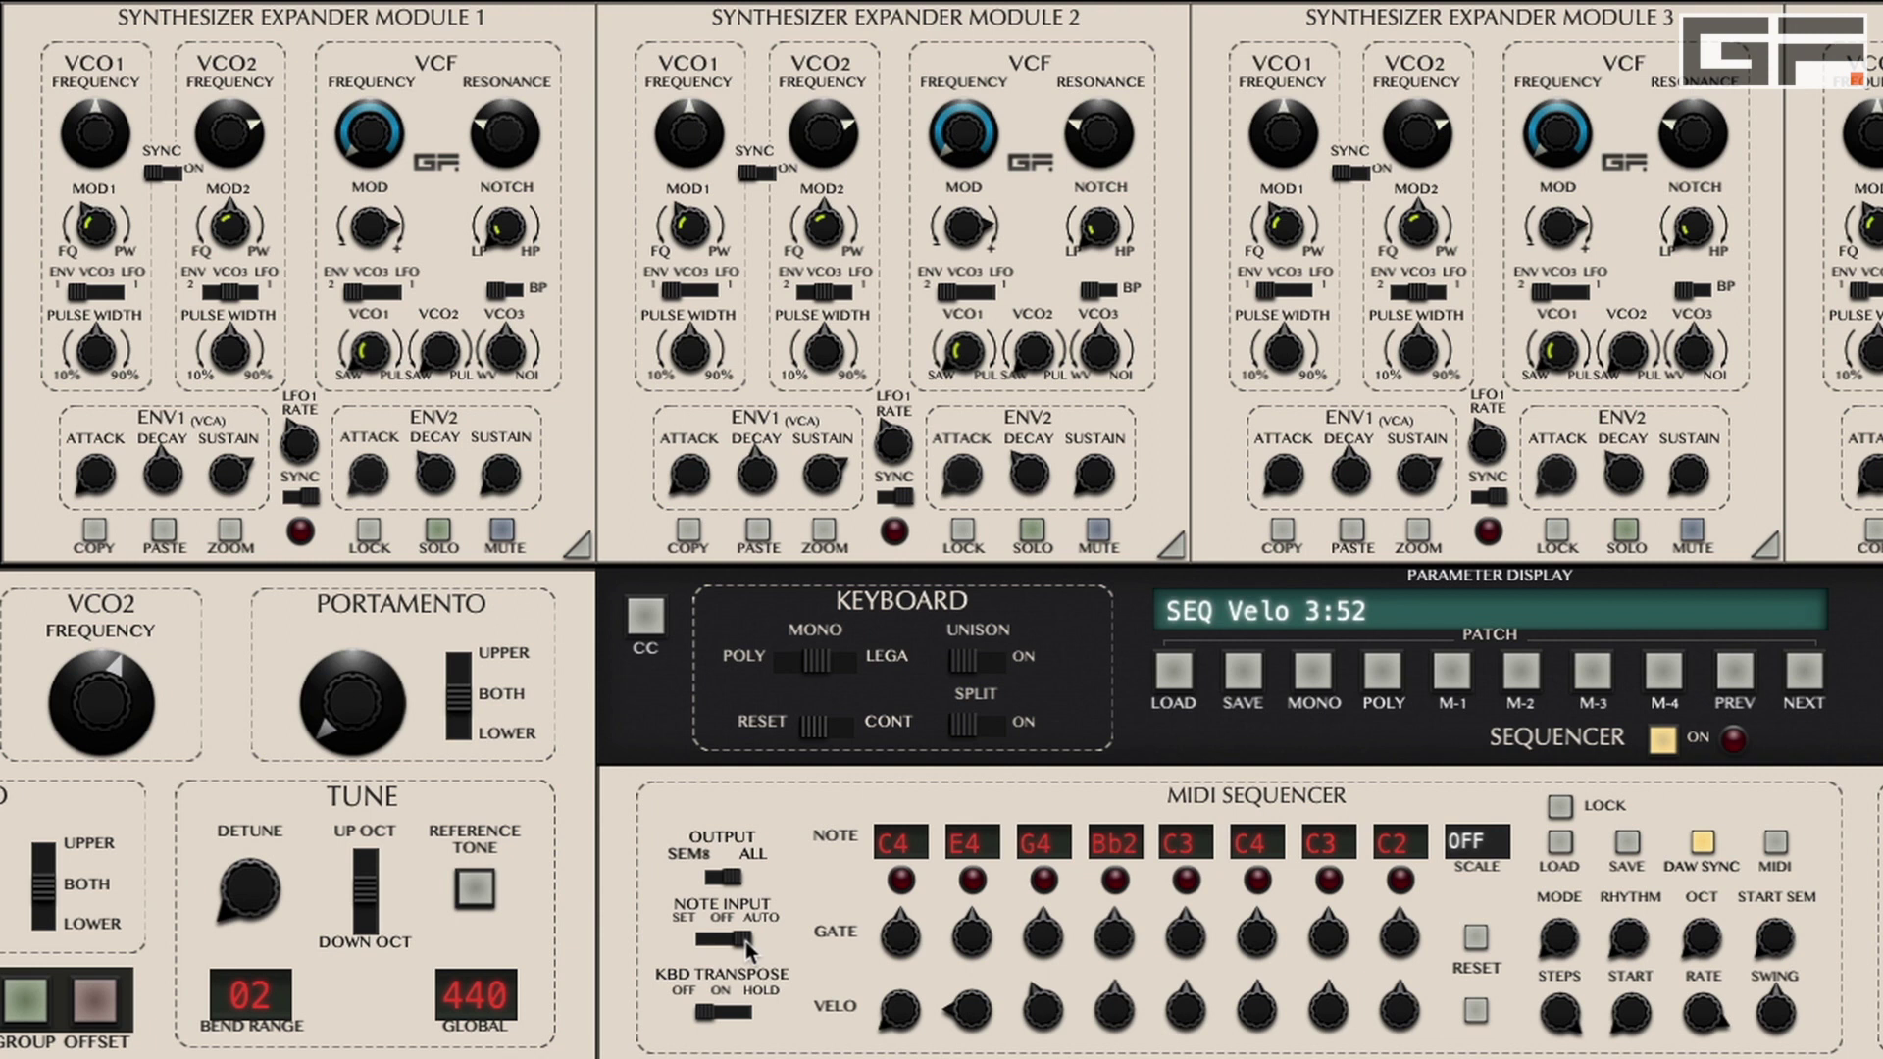
drag(745, 941, 722, 940)
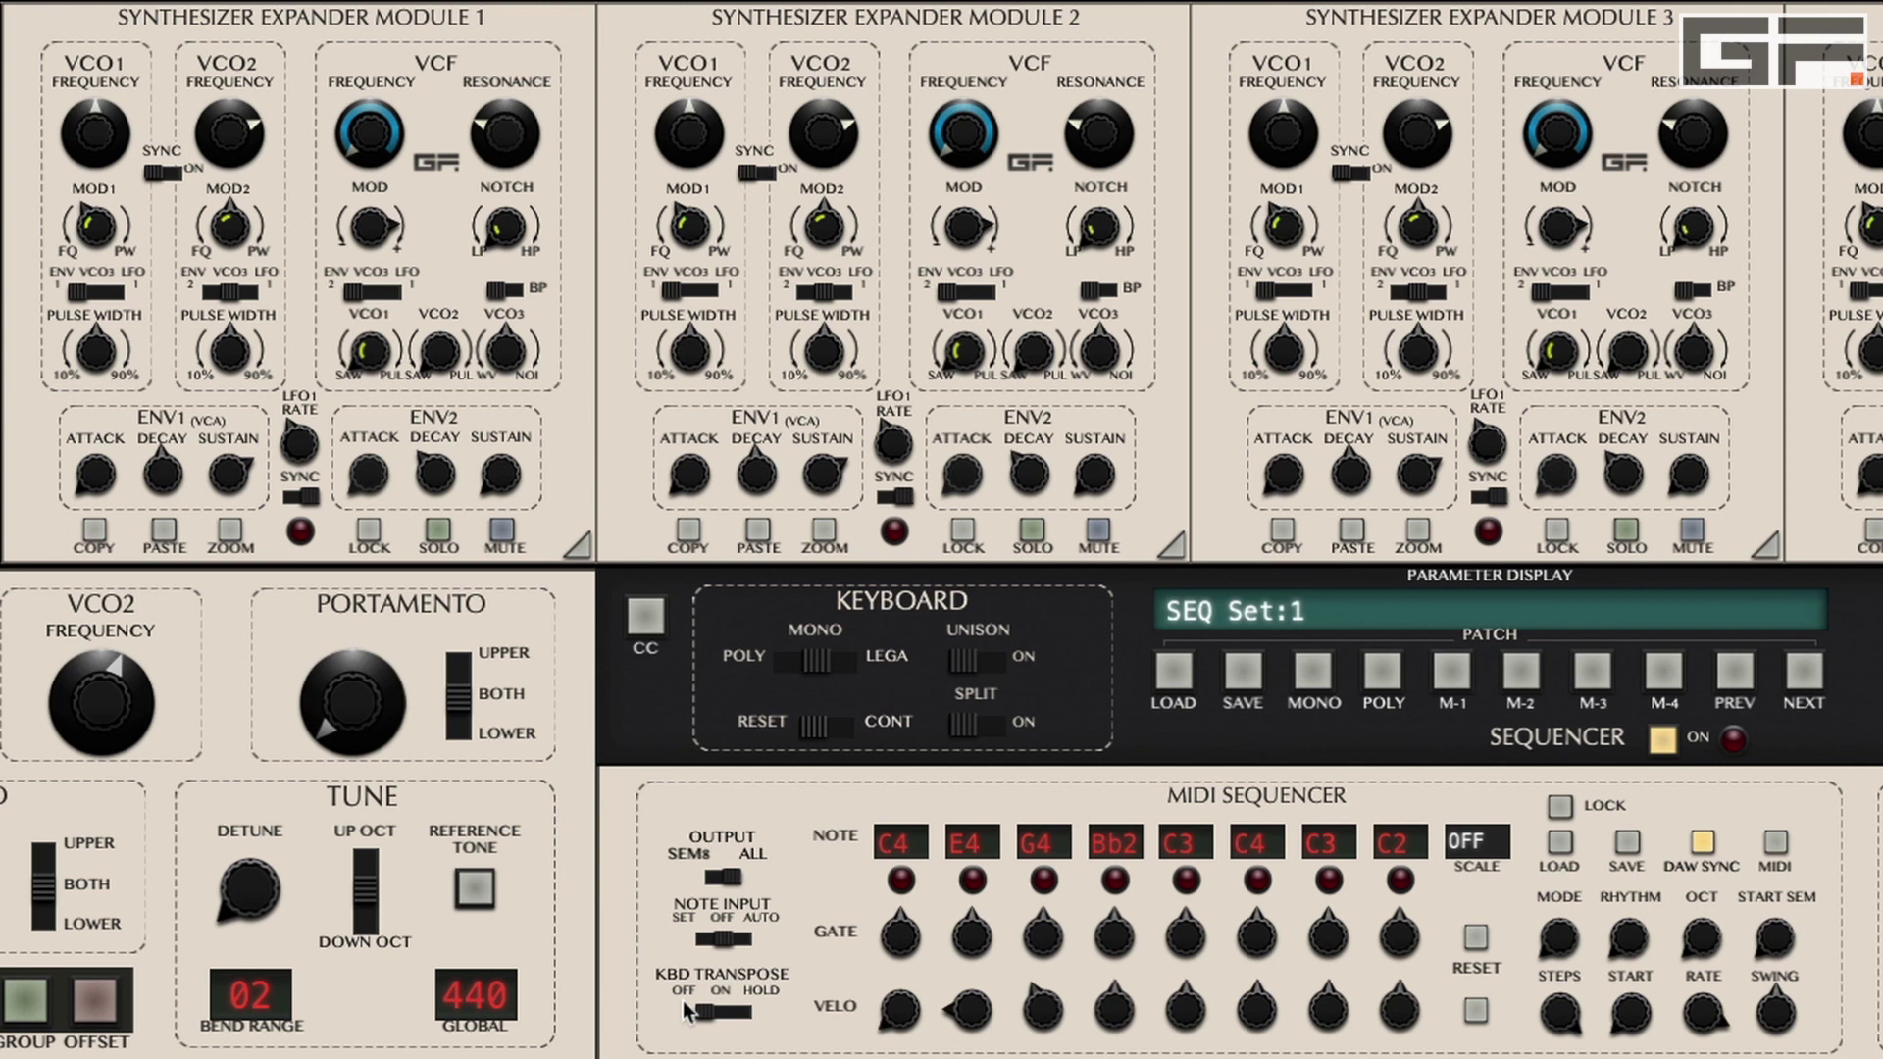
- Try the sequencer's keyboard transpose in its ON and HOLD modes, and return it to OFF
click(721, 1011)
click(749, 1022)
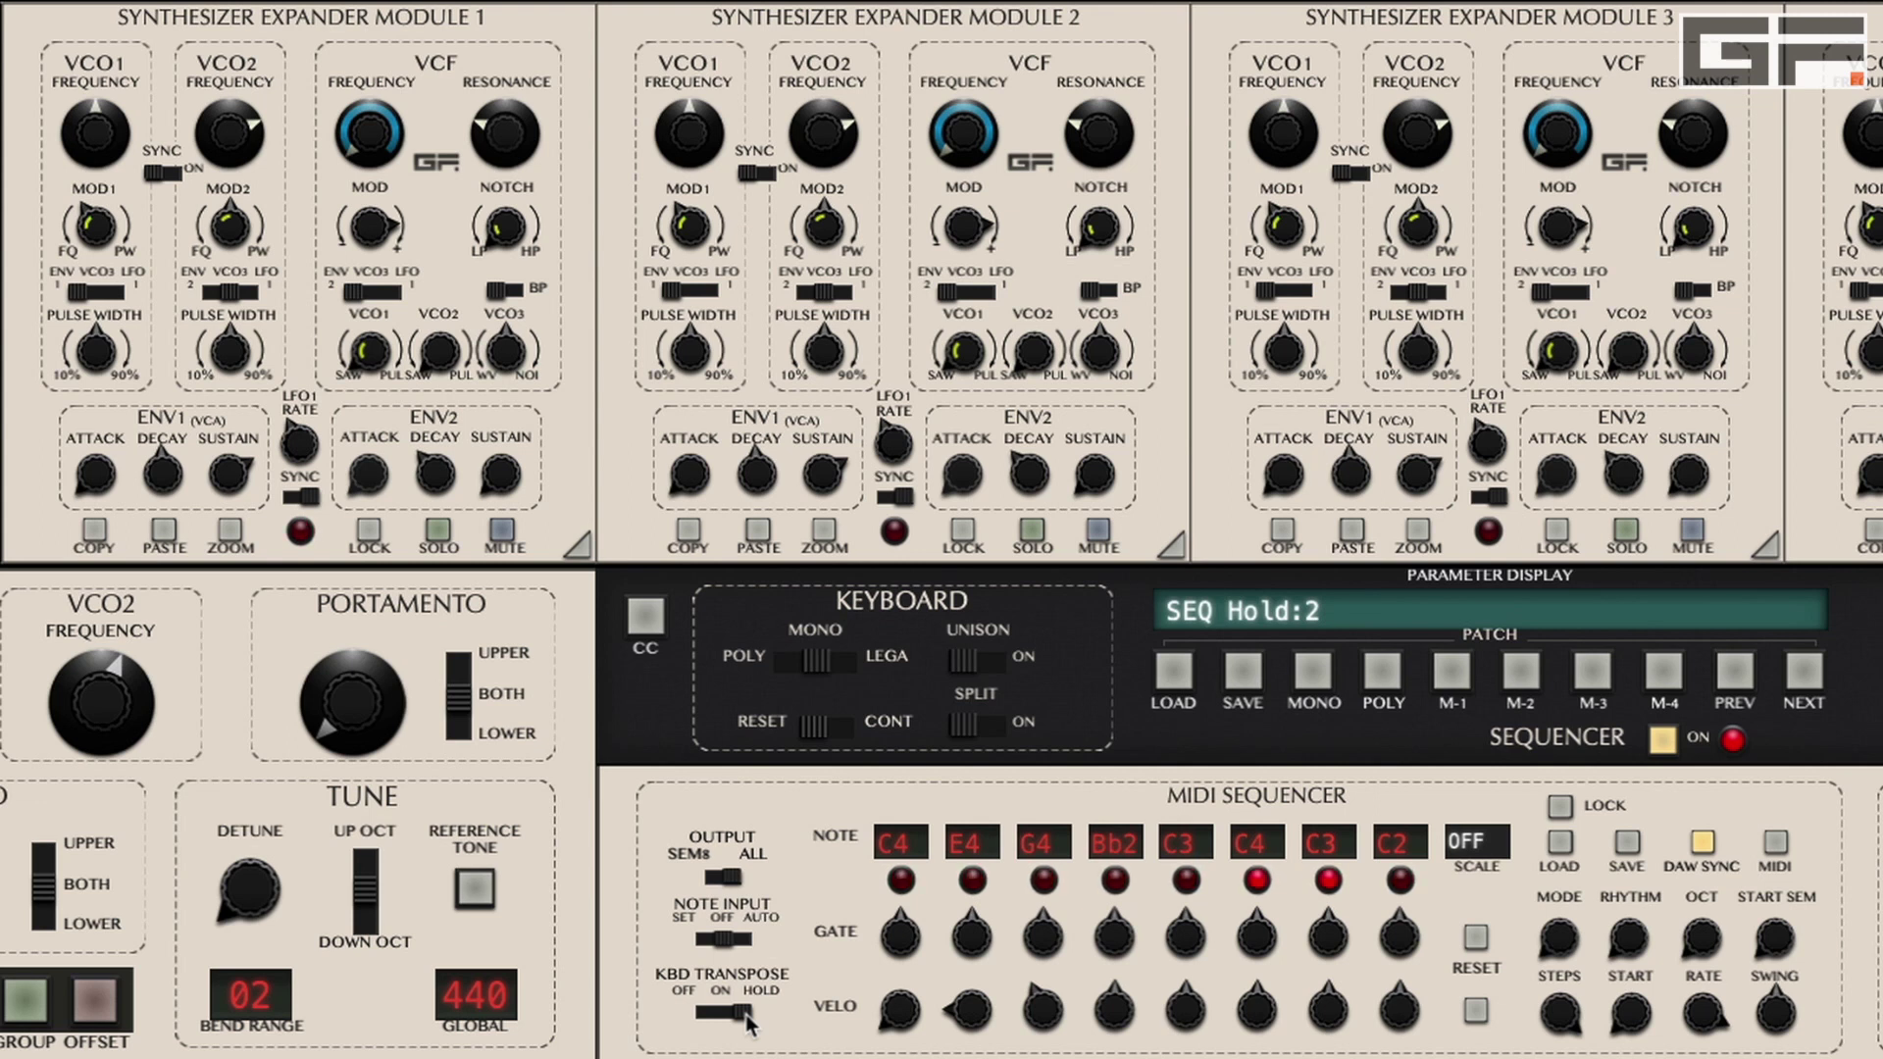
drag(749, 1023, 702, 1023)
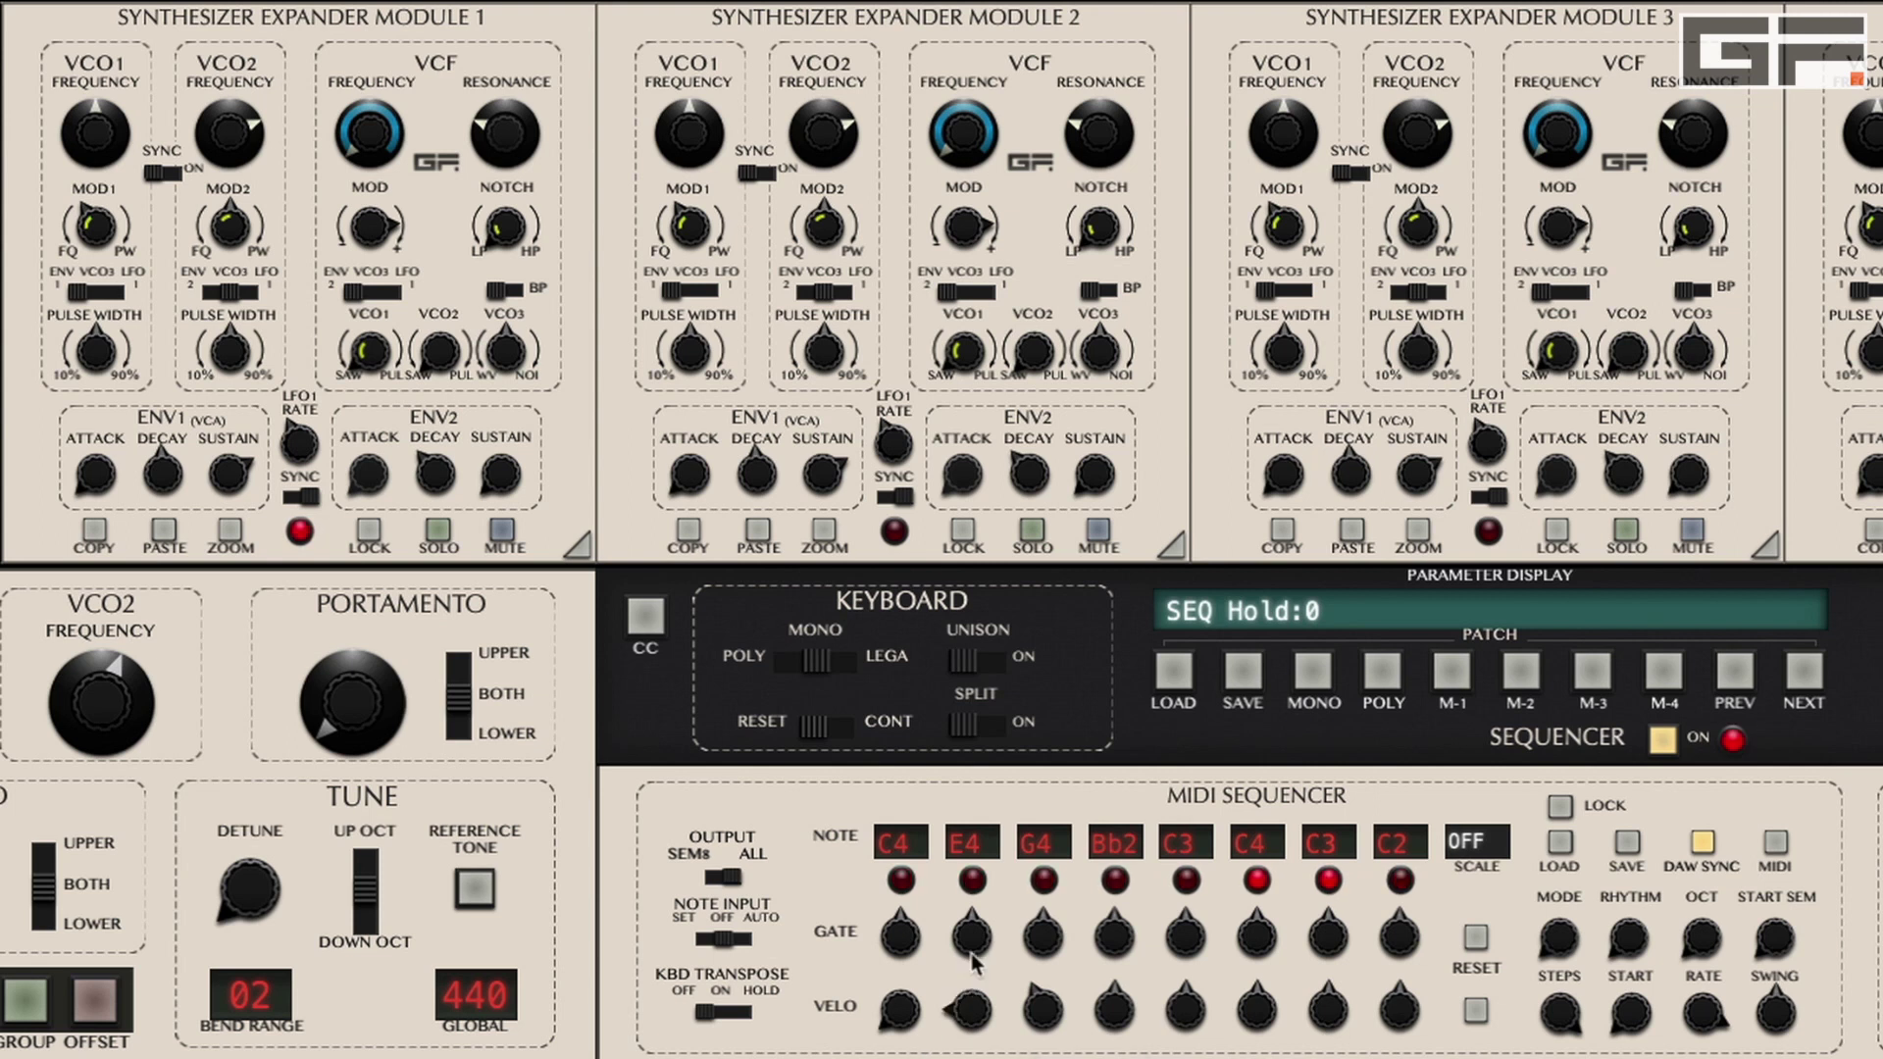
- Try minimum and 100% gate lengths on sequence steps 2 and 3, and reset both gates to their default
drag(974, 964, 974, 1057)
drag(1042, 937, 1043, 1057)
drag(1038, 949, 1089, 628)
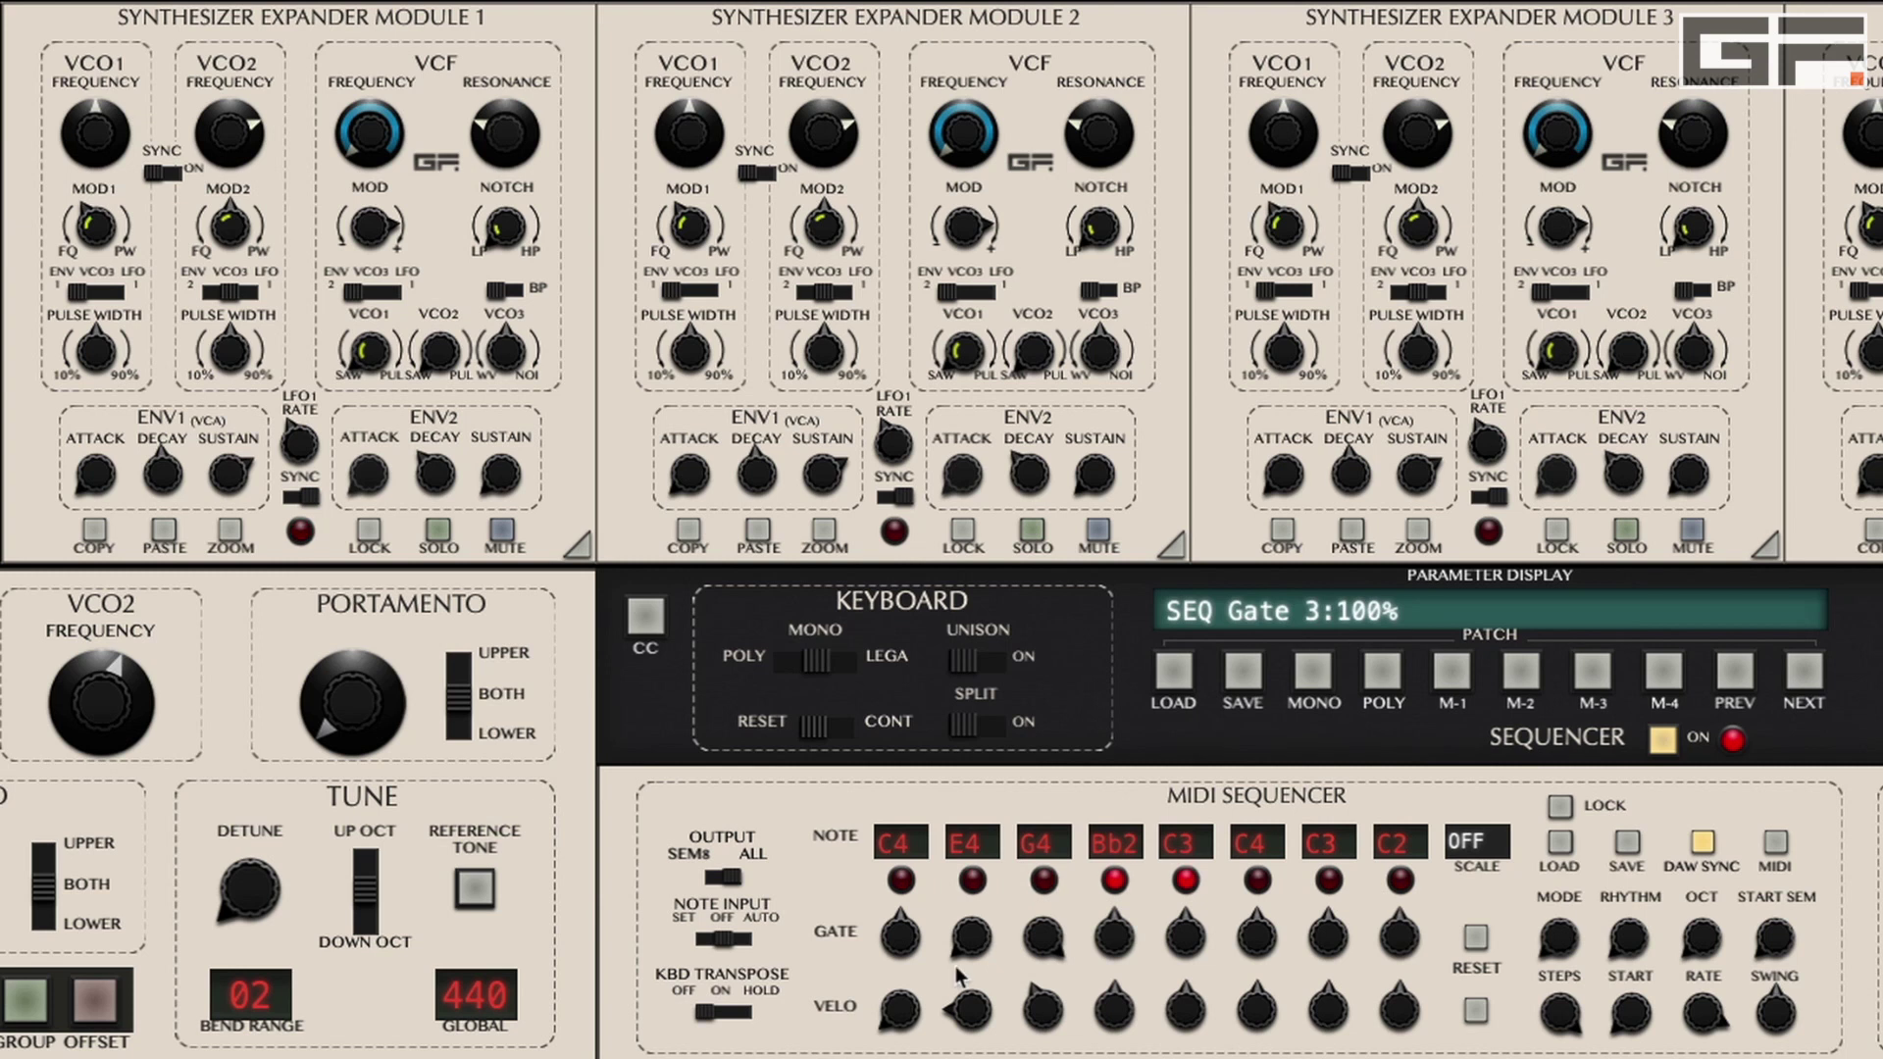
drag(966, 944, 969, 785)
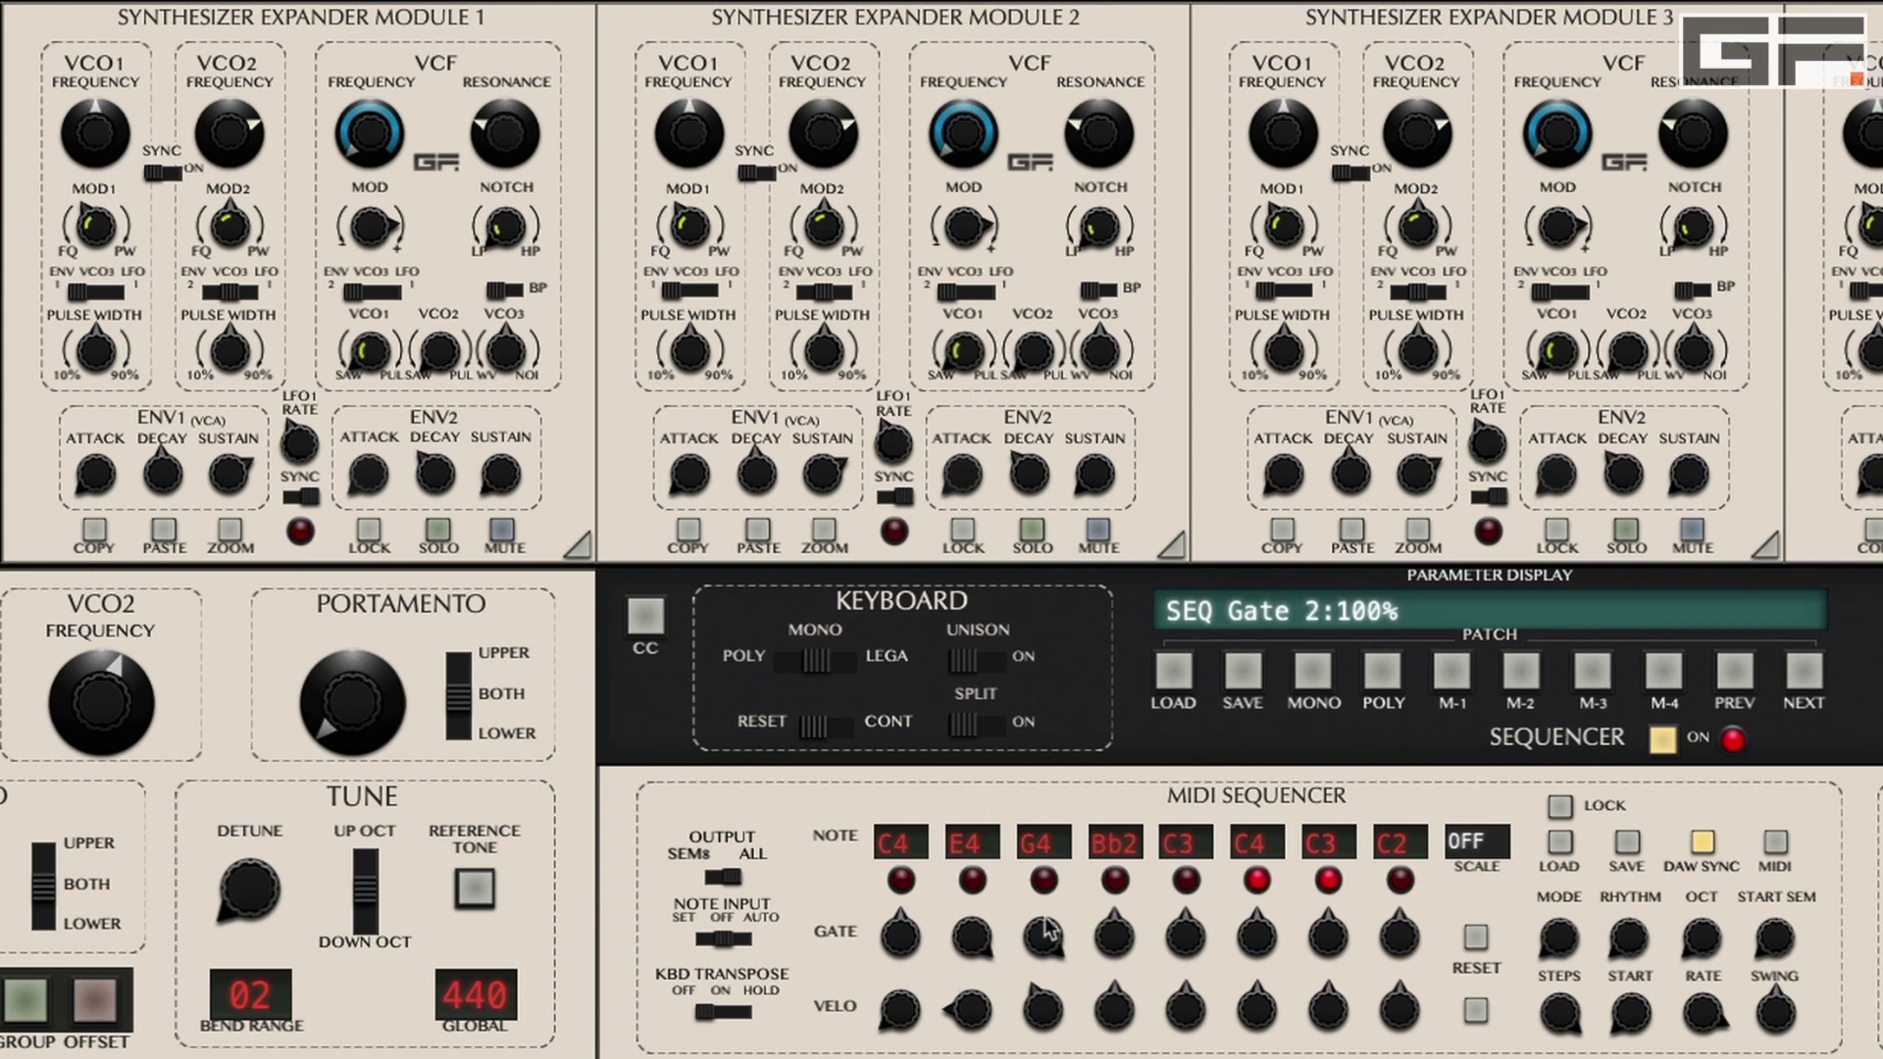
double_click(978, 953)
double_click(1054, 954)
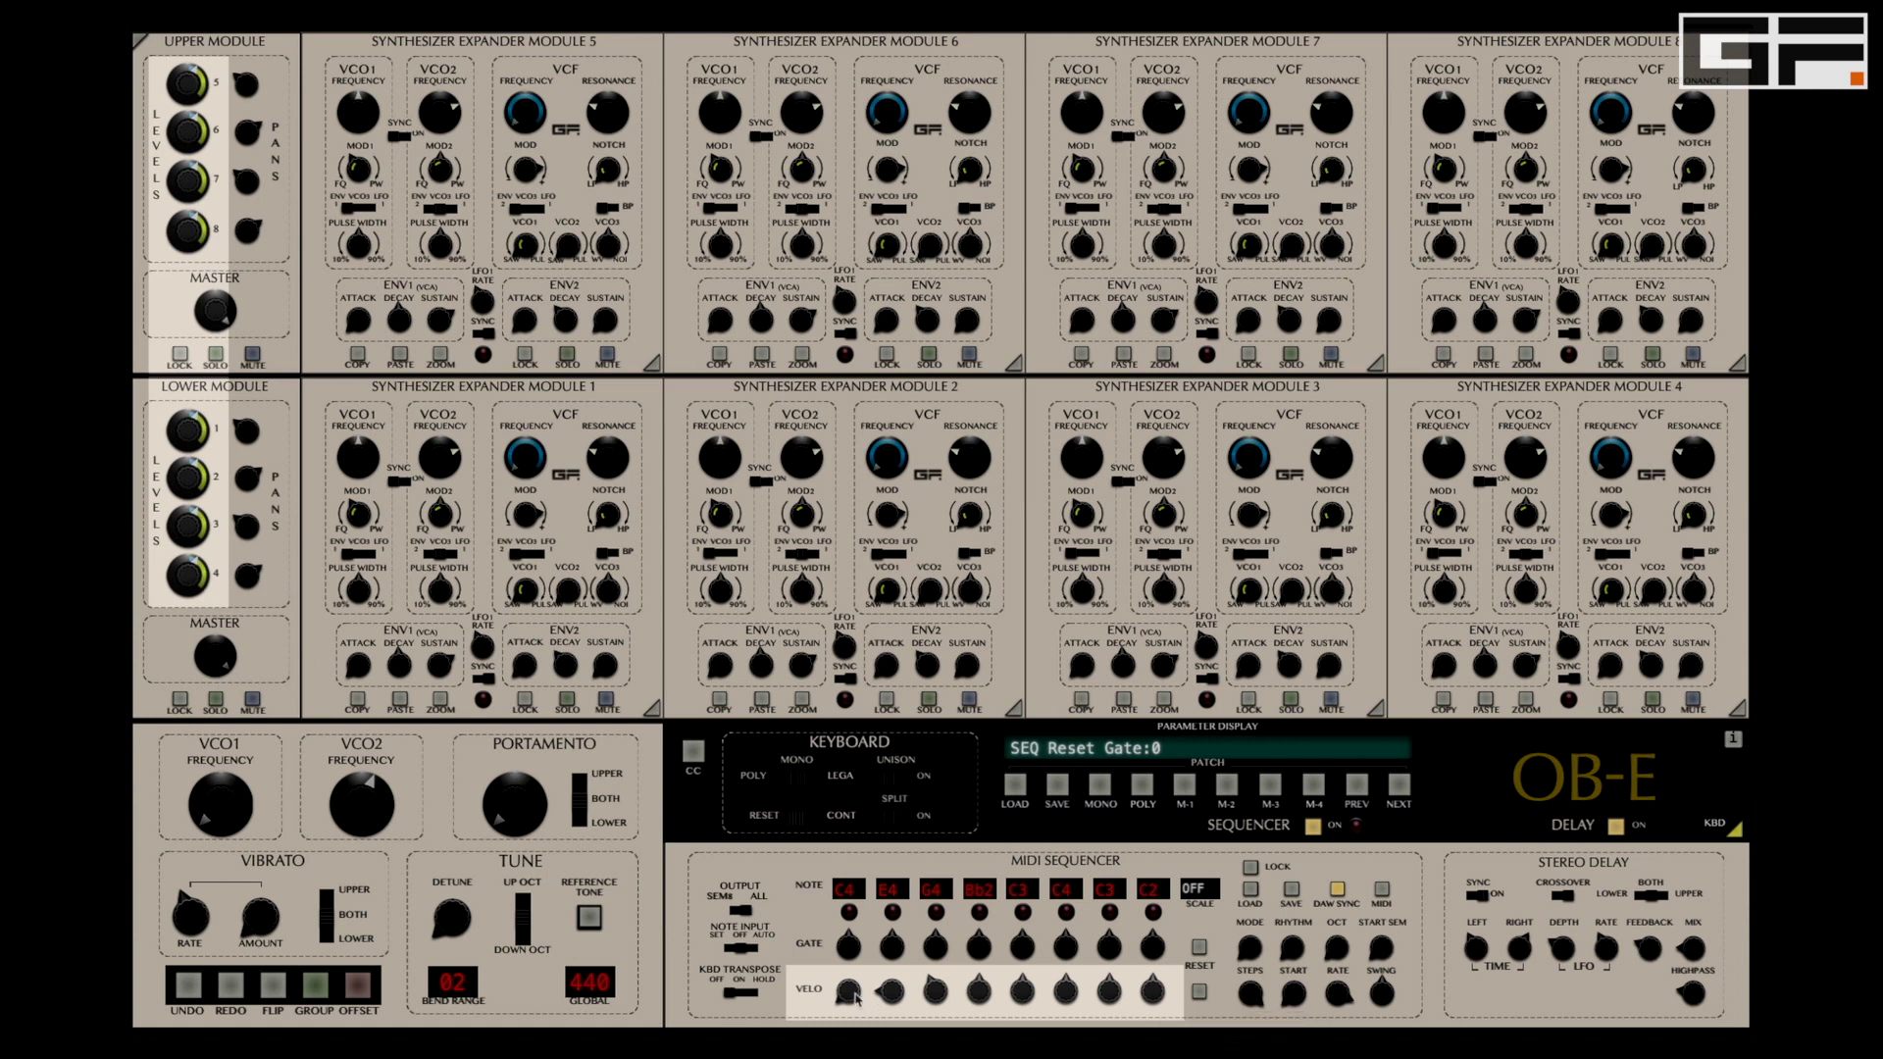
- Set the velocities of sequence steps 1, 2 and 3 to 17, 127 and 127, and reset the whole velocity row
mouse_move(852, 996)
mouse_down()
mouse_move(853, 827)
mouse_move(859, 977)
mouse_up()
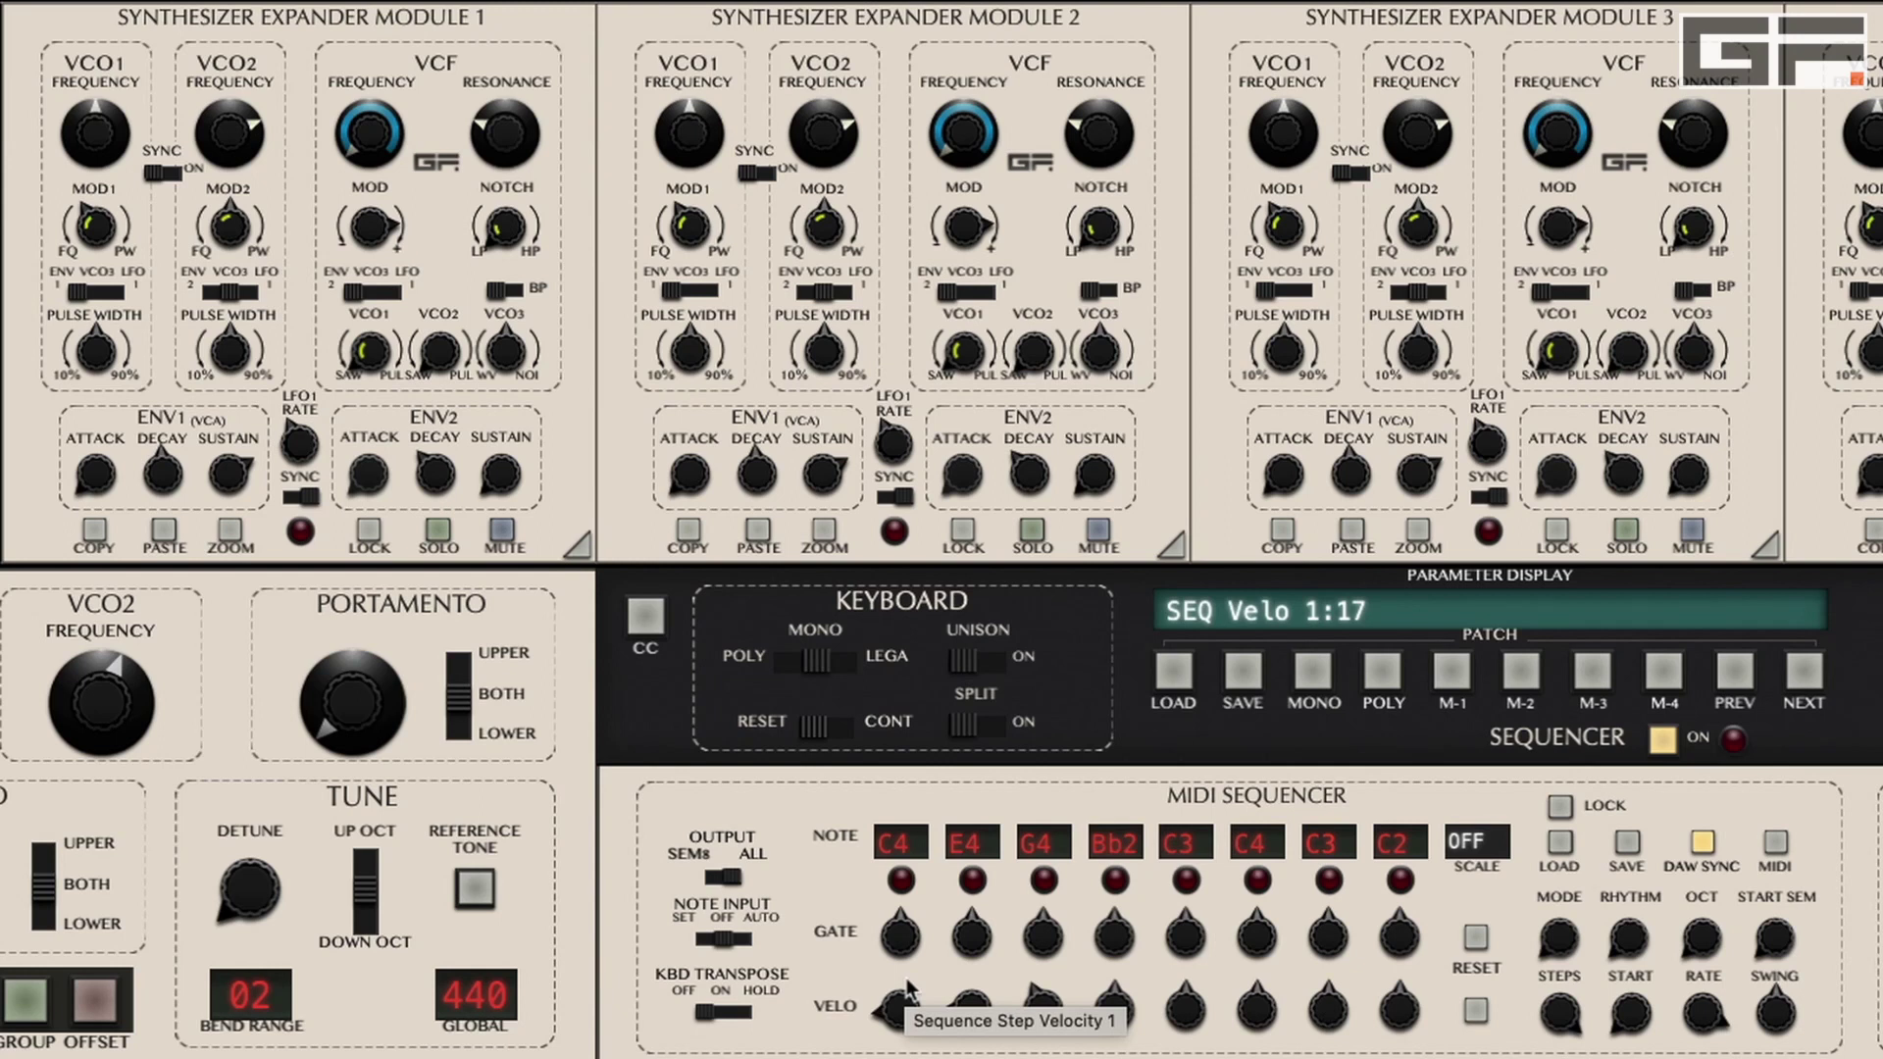
drag(971, 1008, 986, 704)
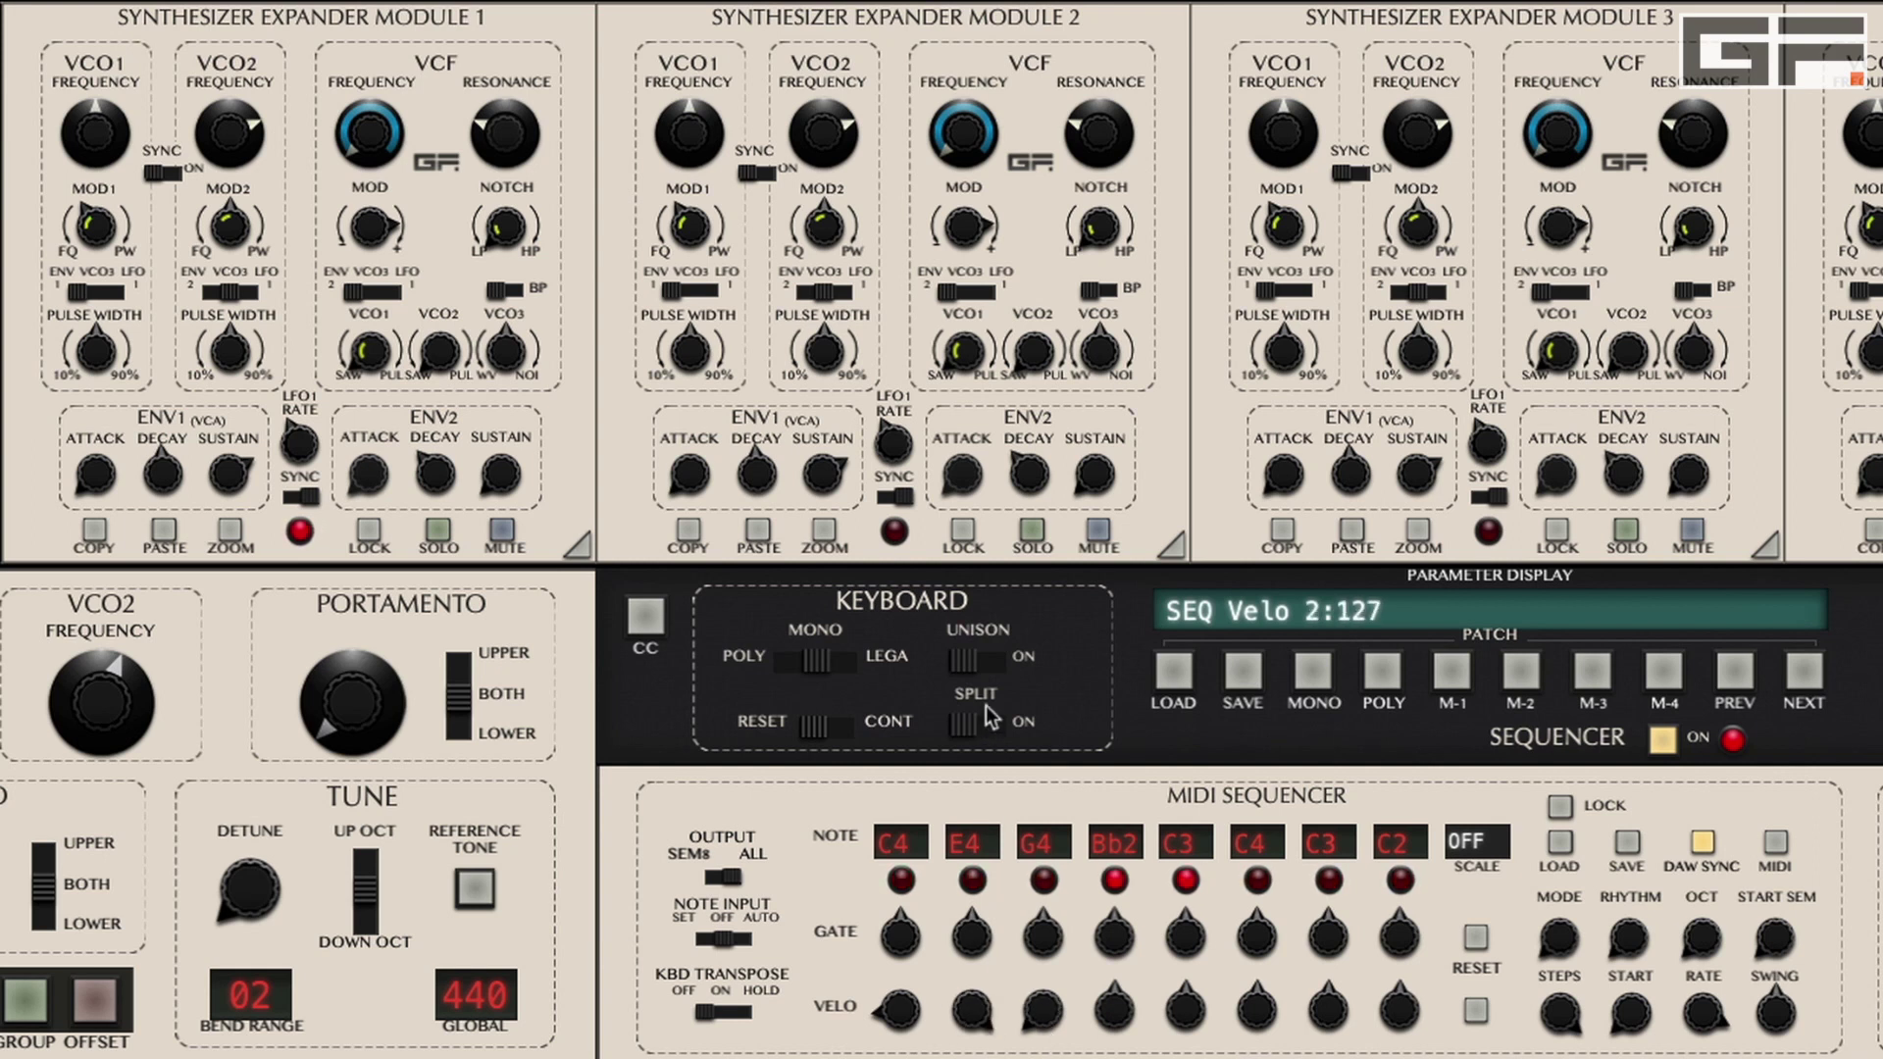
drag(1042, 1010, 968, 410)
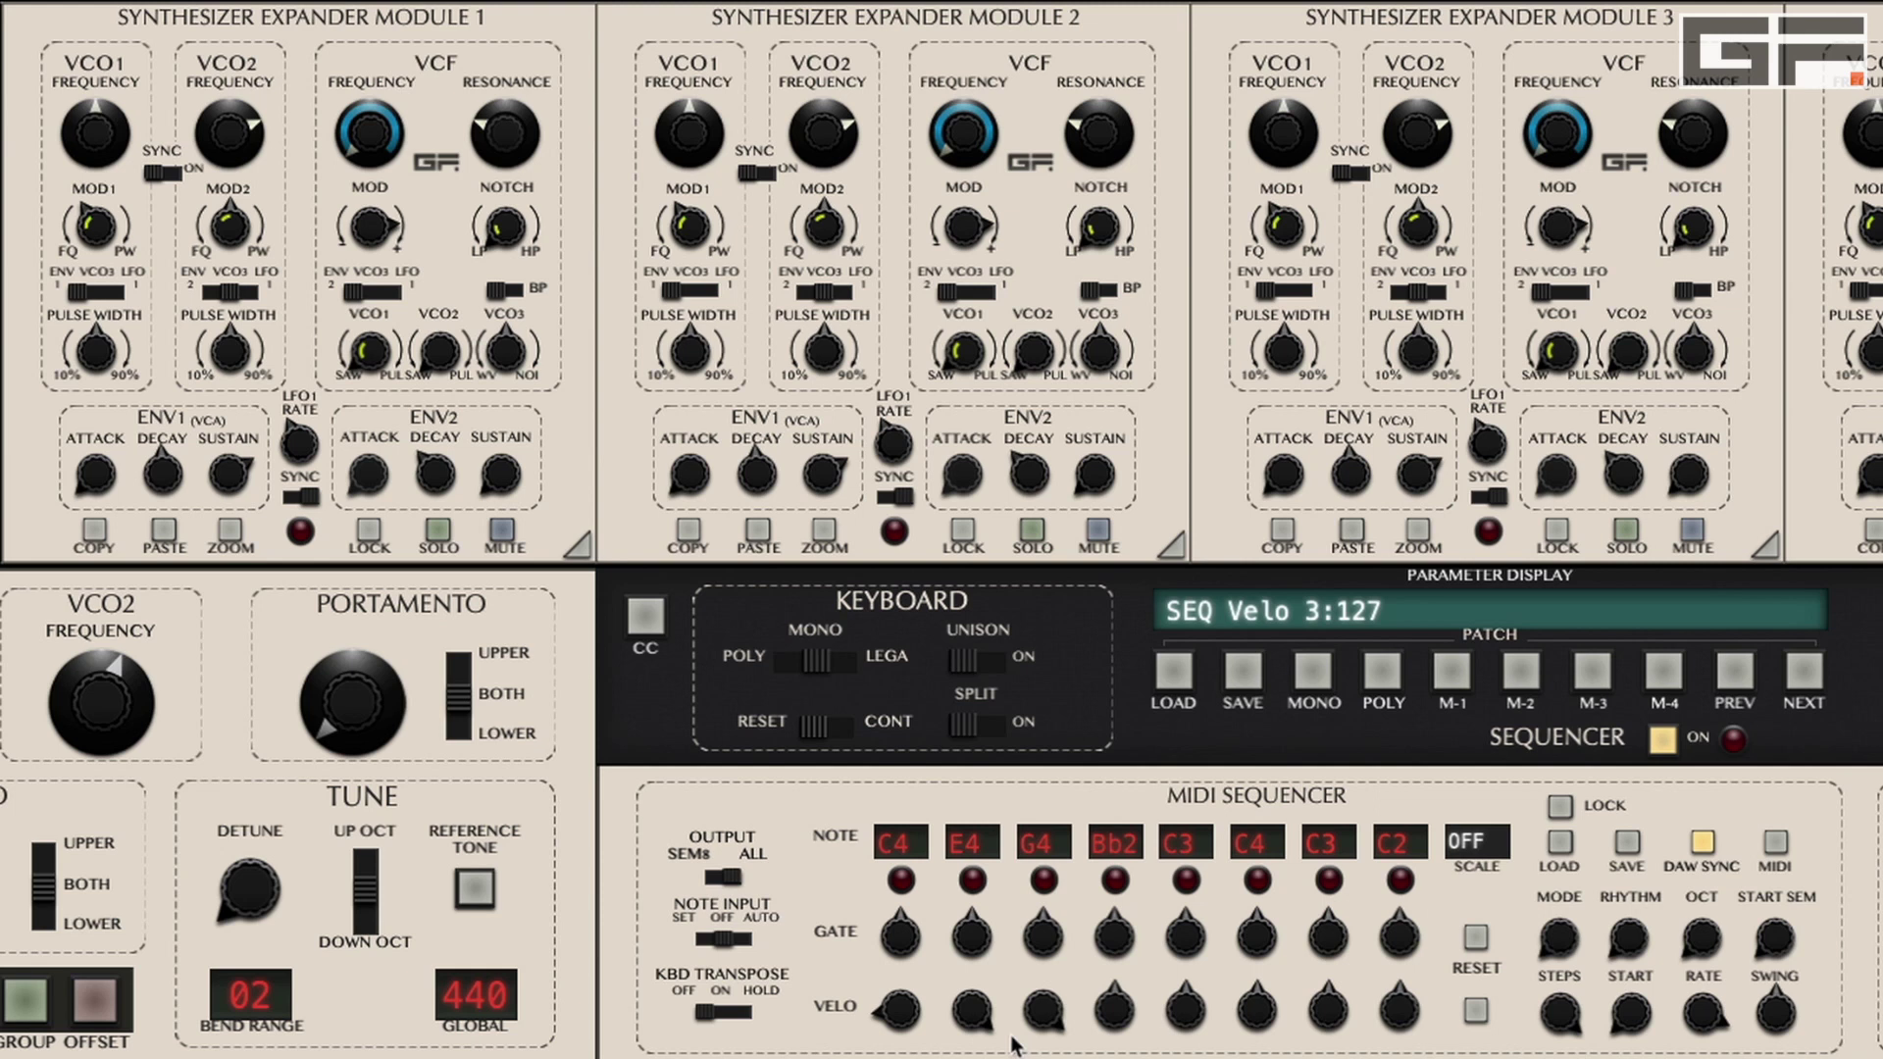
click(1478, 1011)
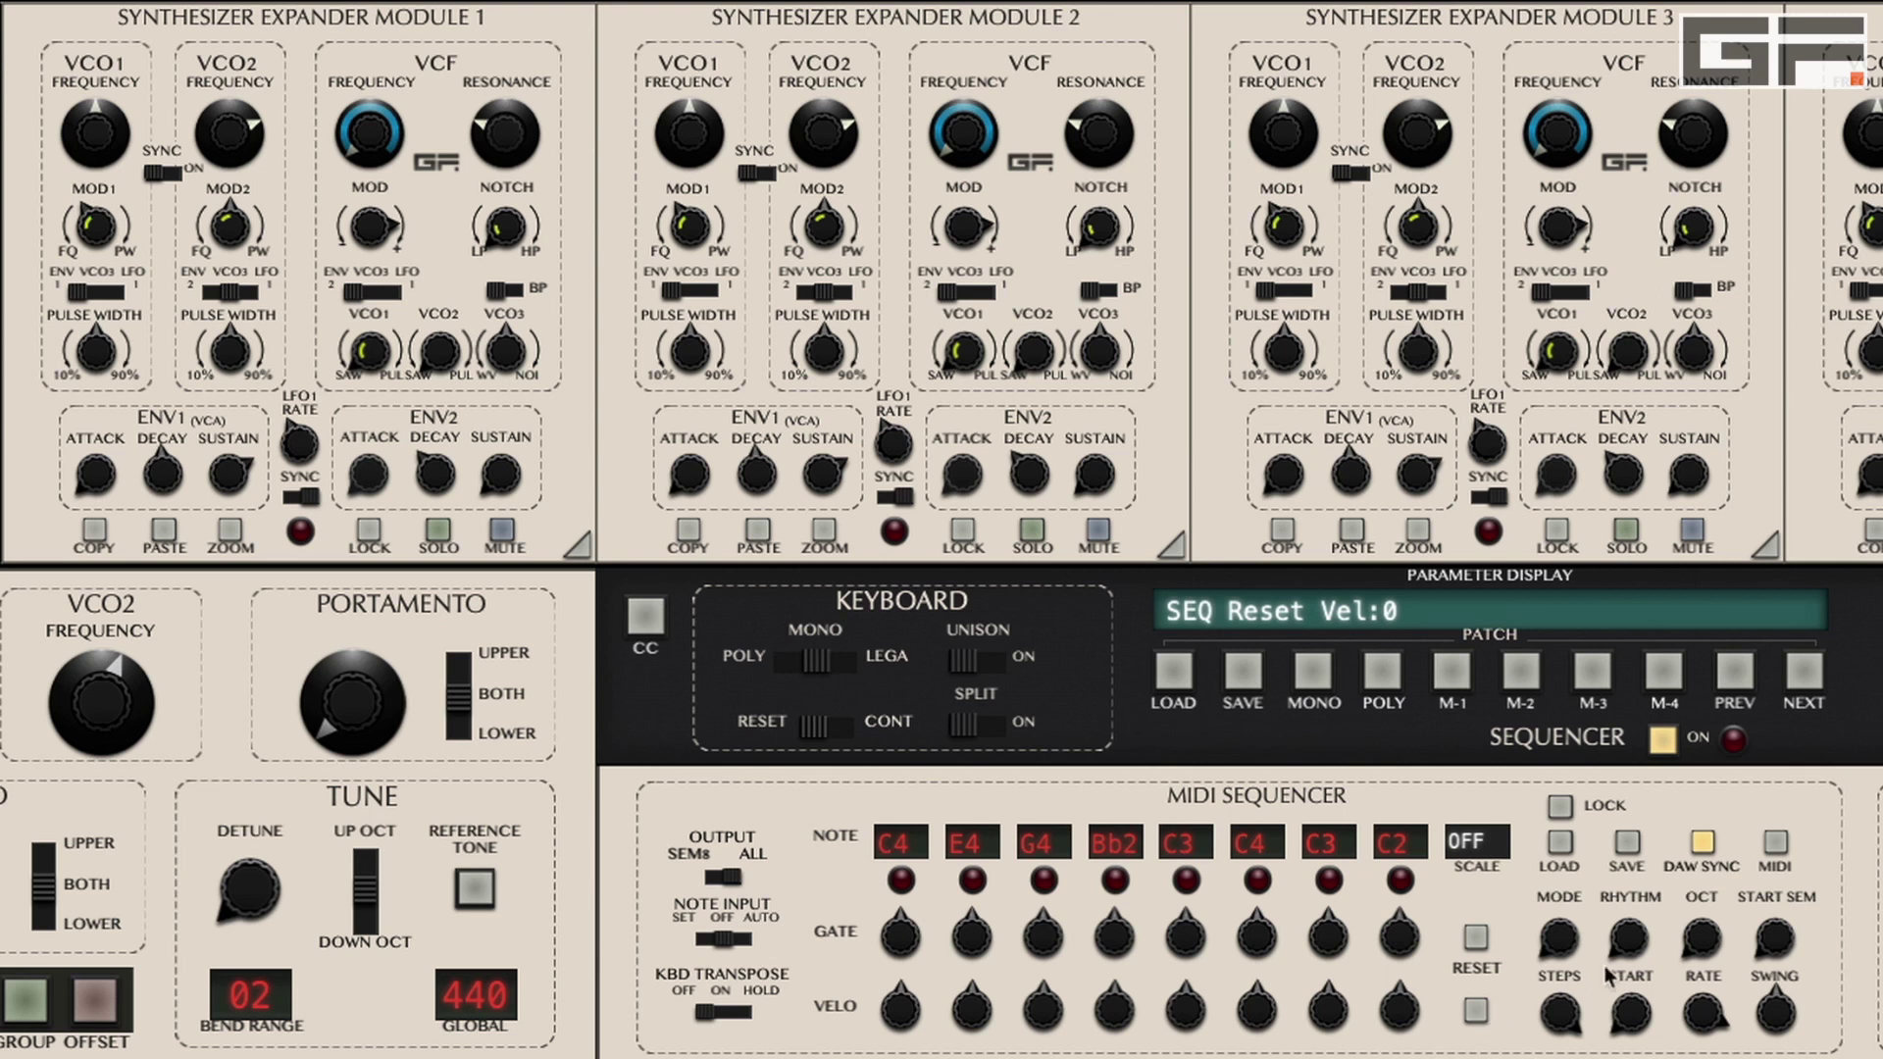
- Set the sequencer mode to backward (<-) and audition the sequence
click(1557, 946)
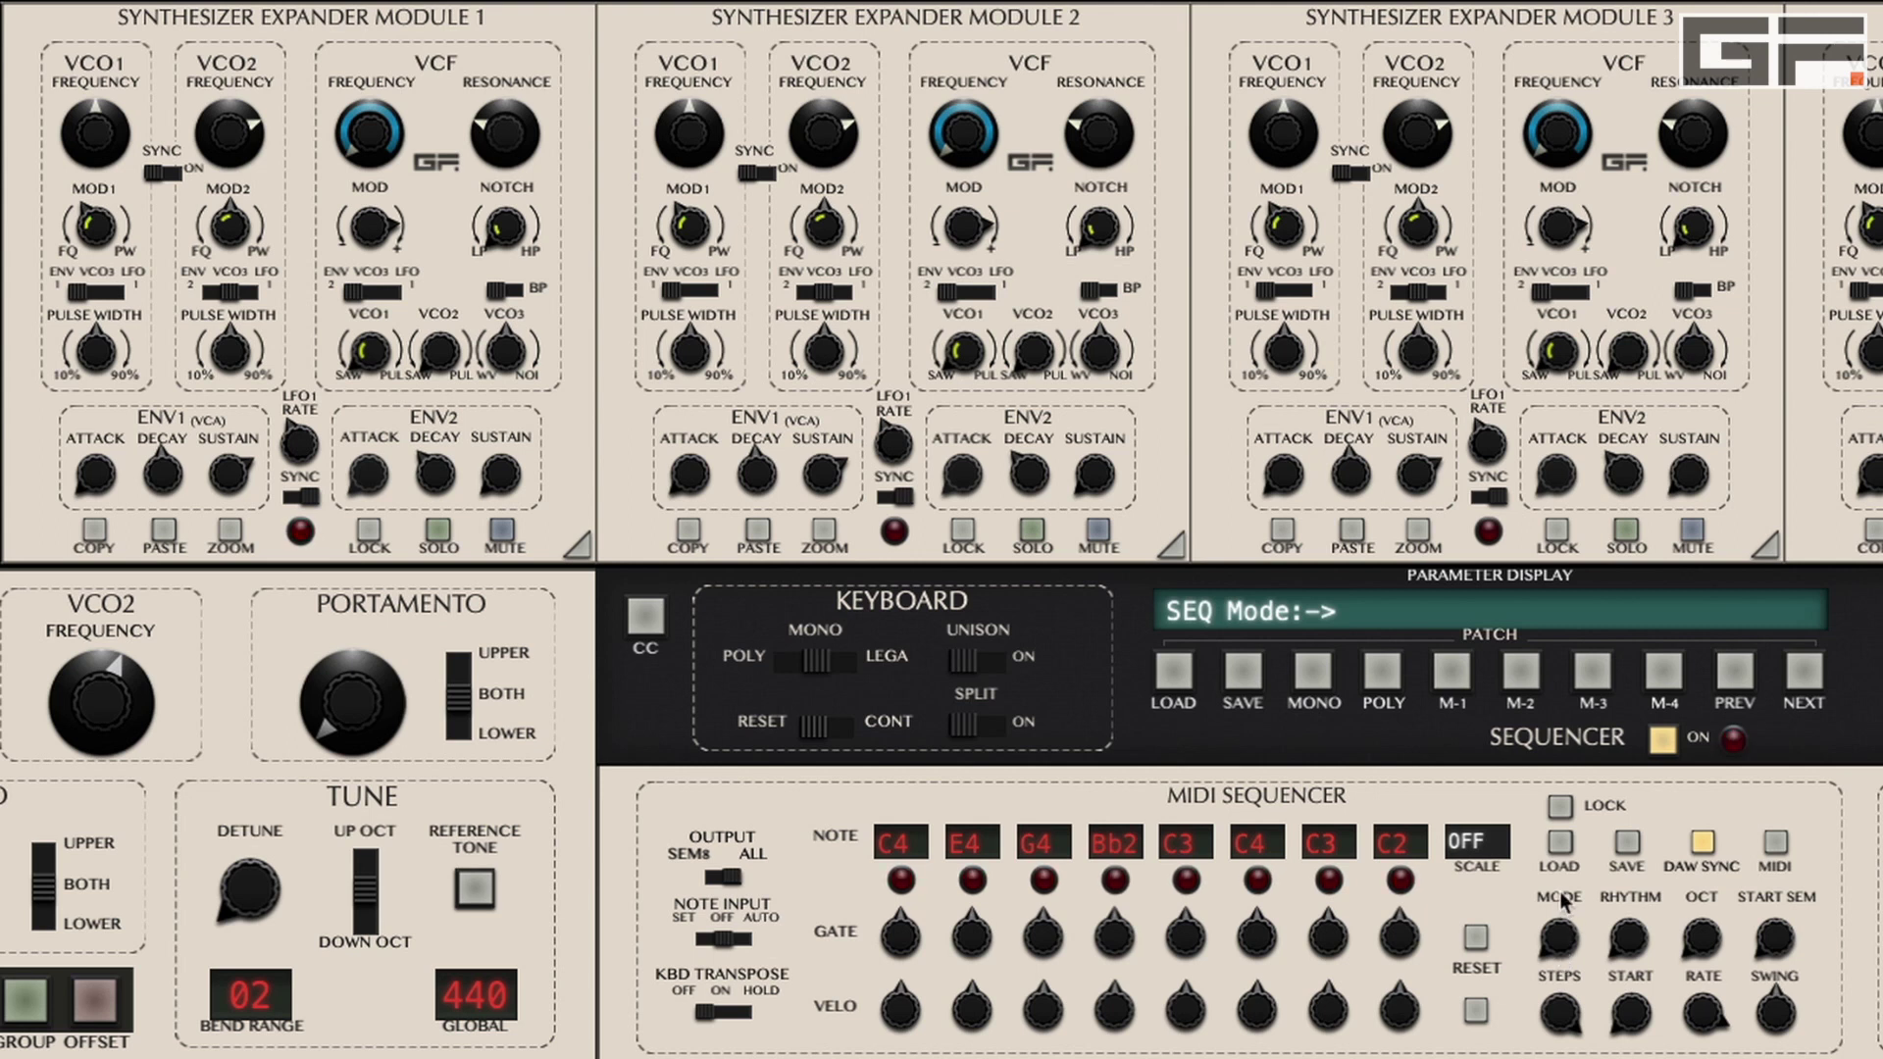
click(1559, 937)
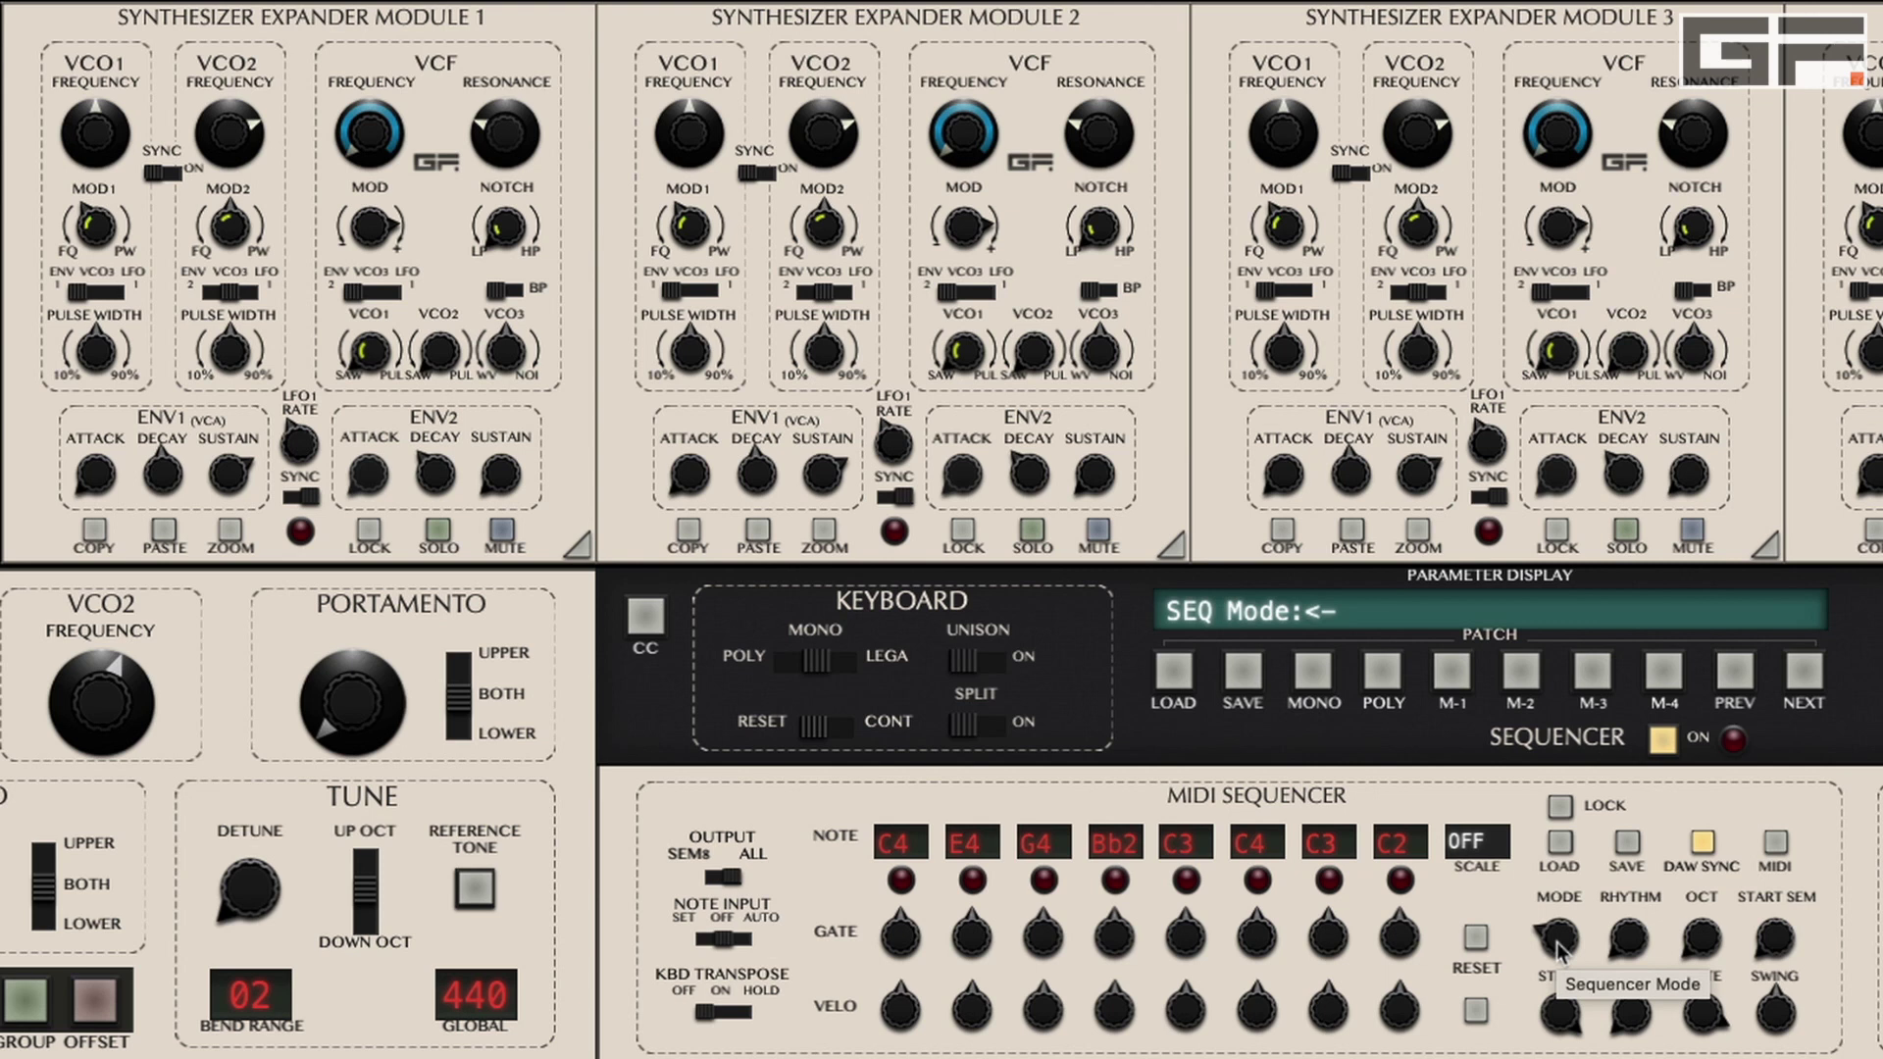
key(space)
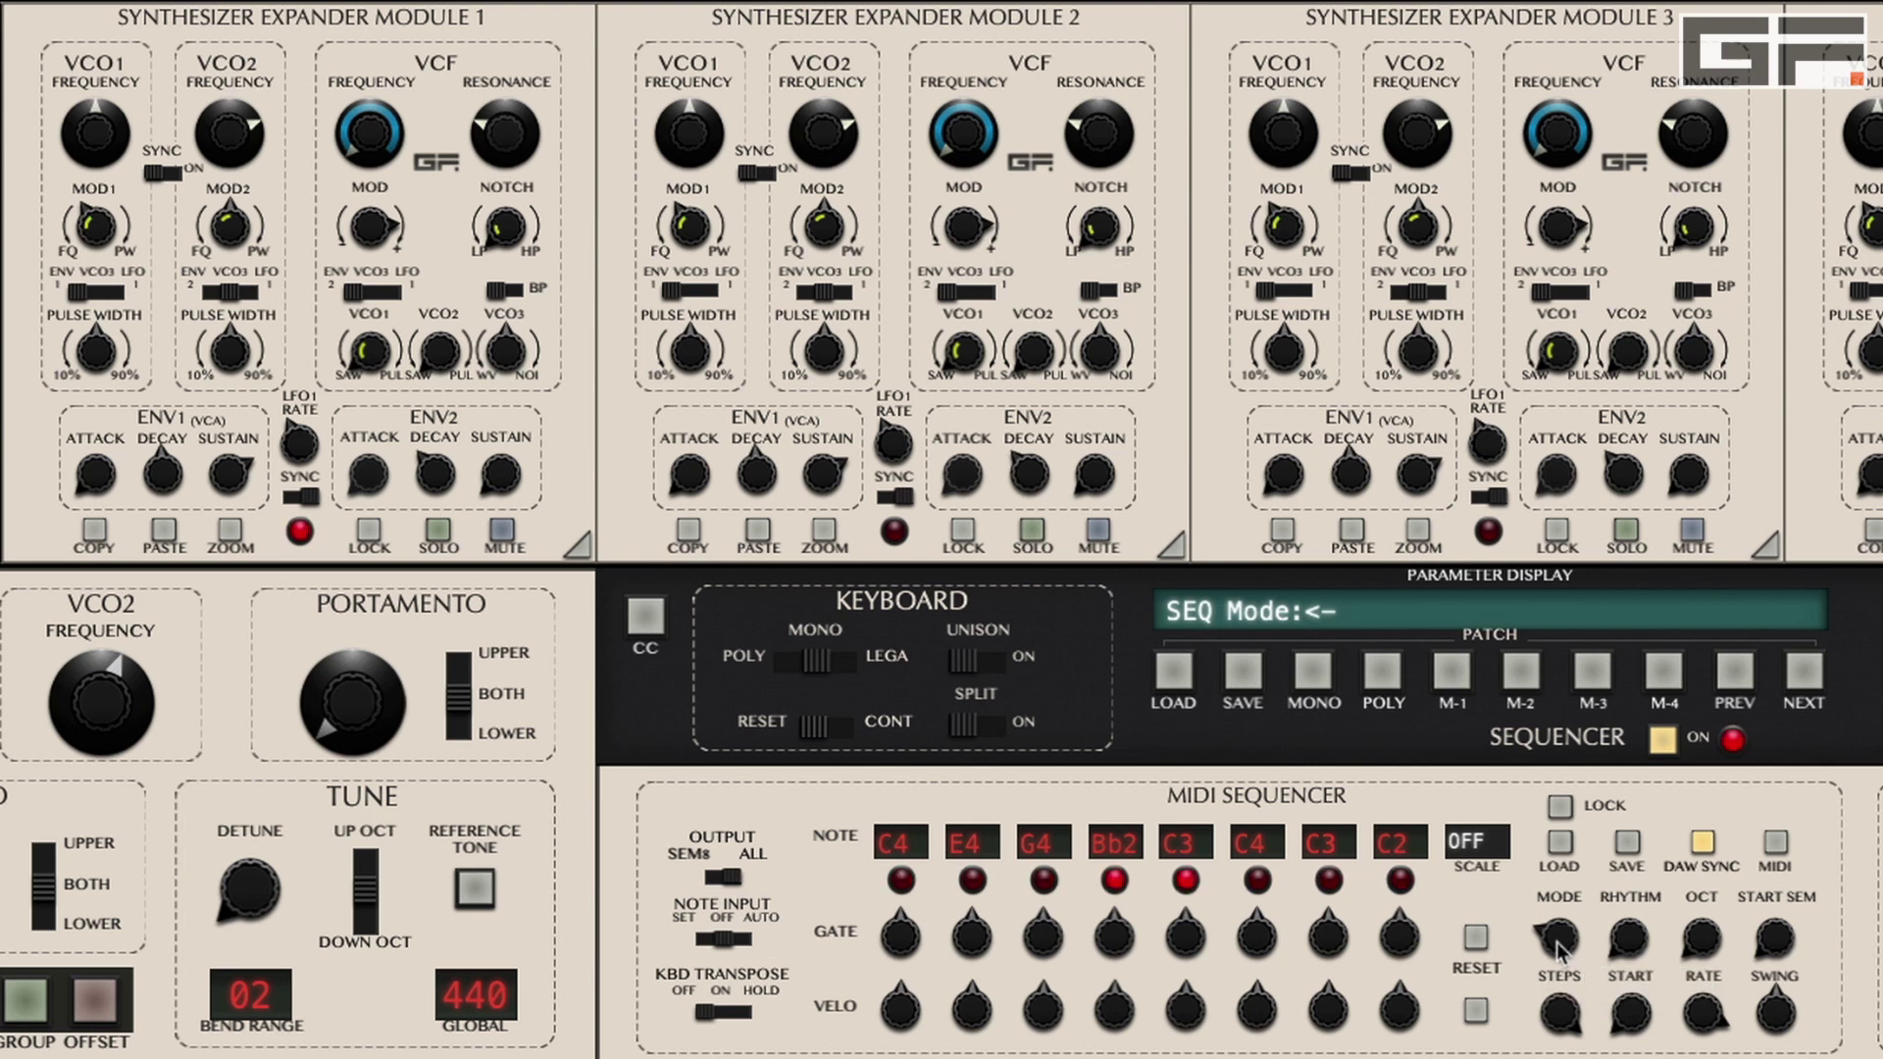
key(space)
- Try the -><-, Random and Chord sequencer modes, and return the mode to forward (->)
drag(1557, 945, 1571, 868)
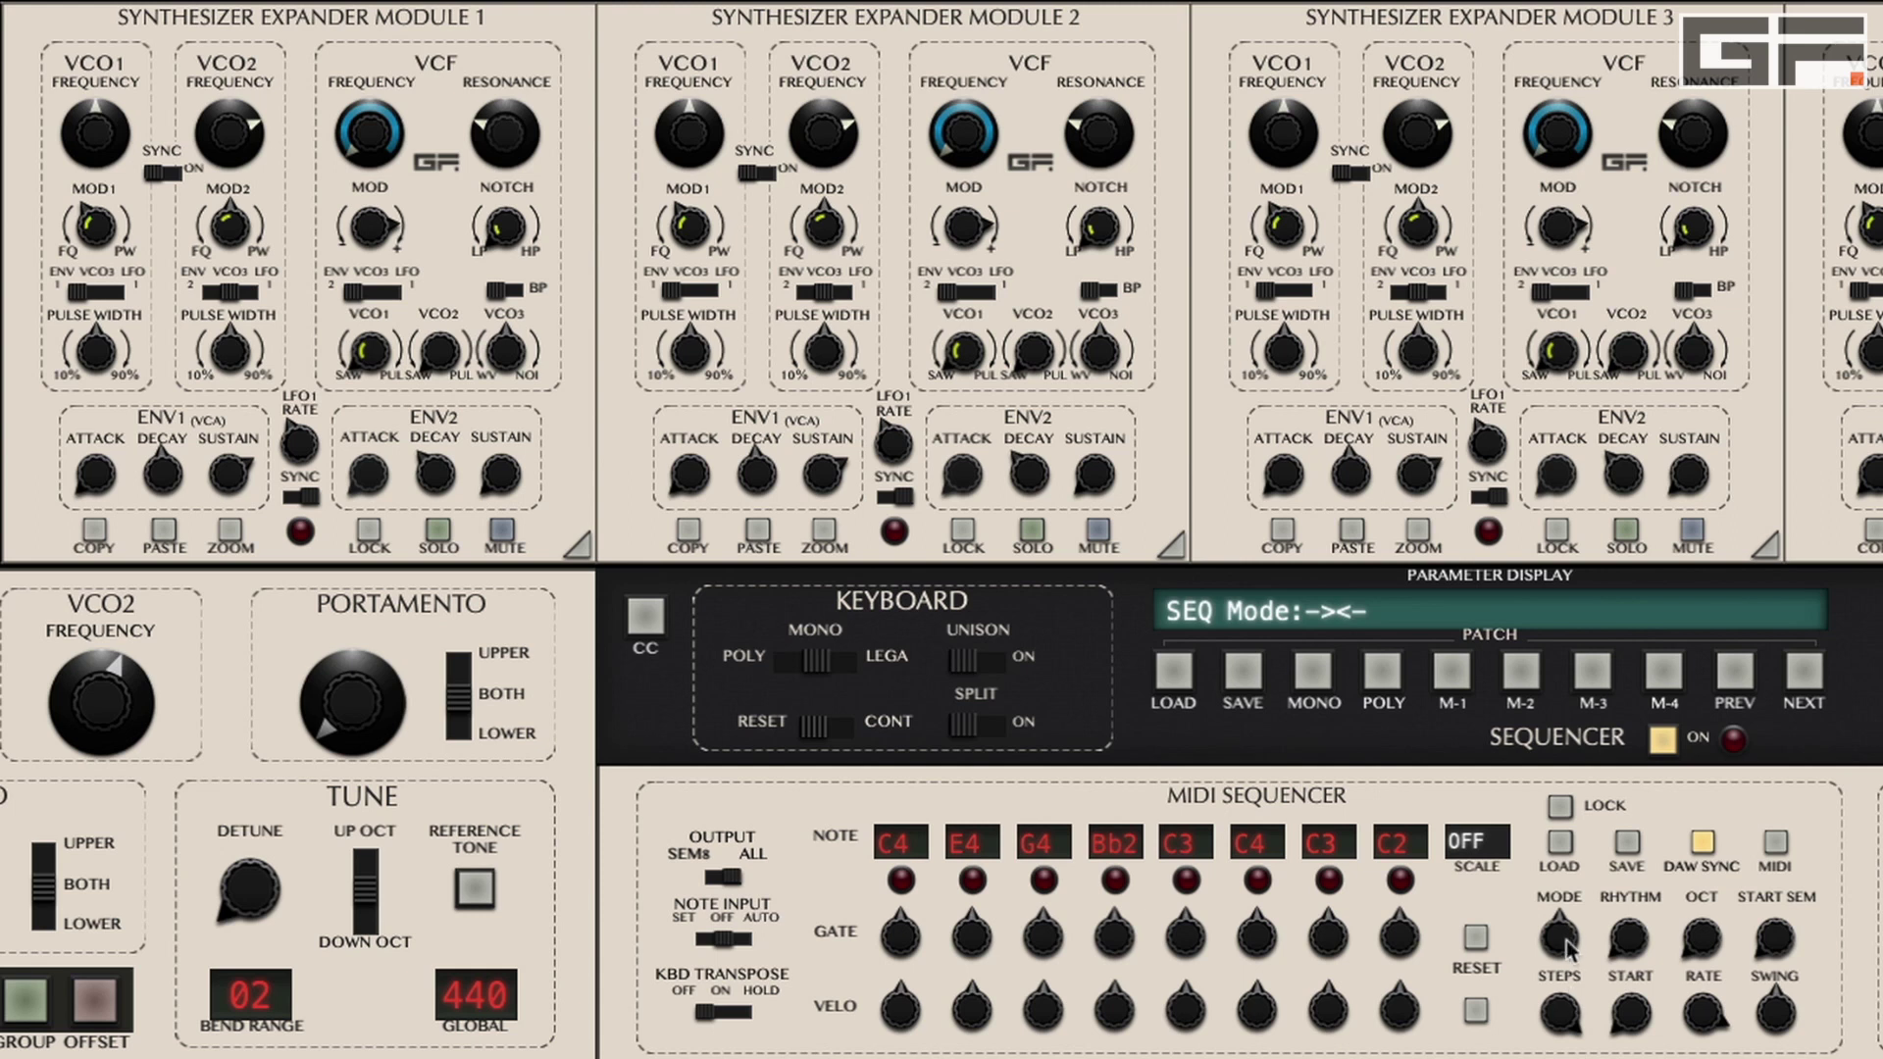
drag(1569, 941, 1572, 871)
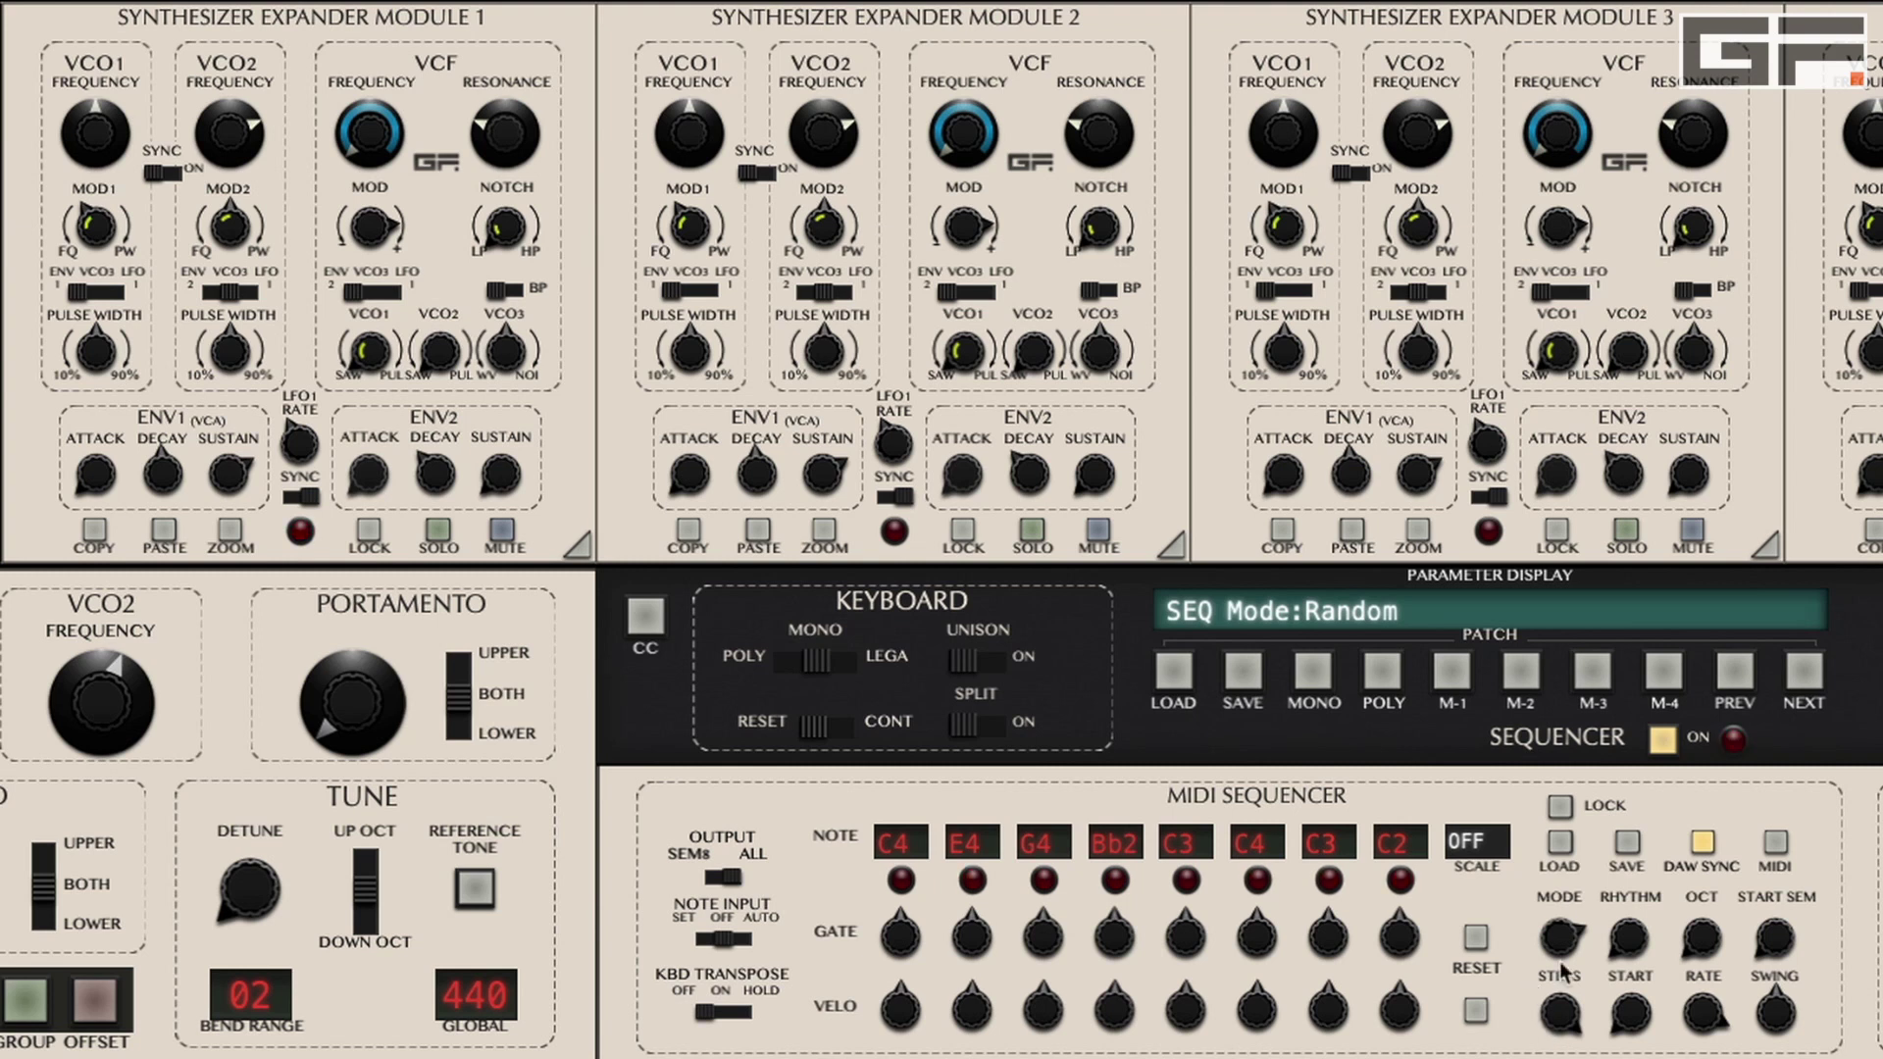
drag(1564, 947, 1546, 981)
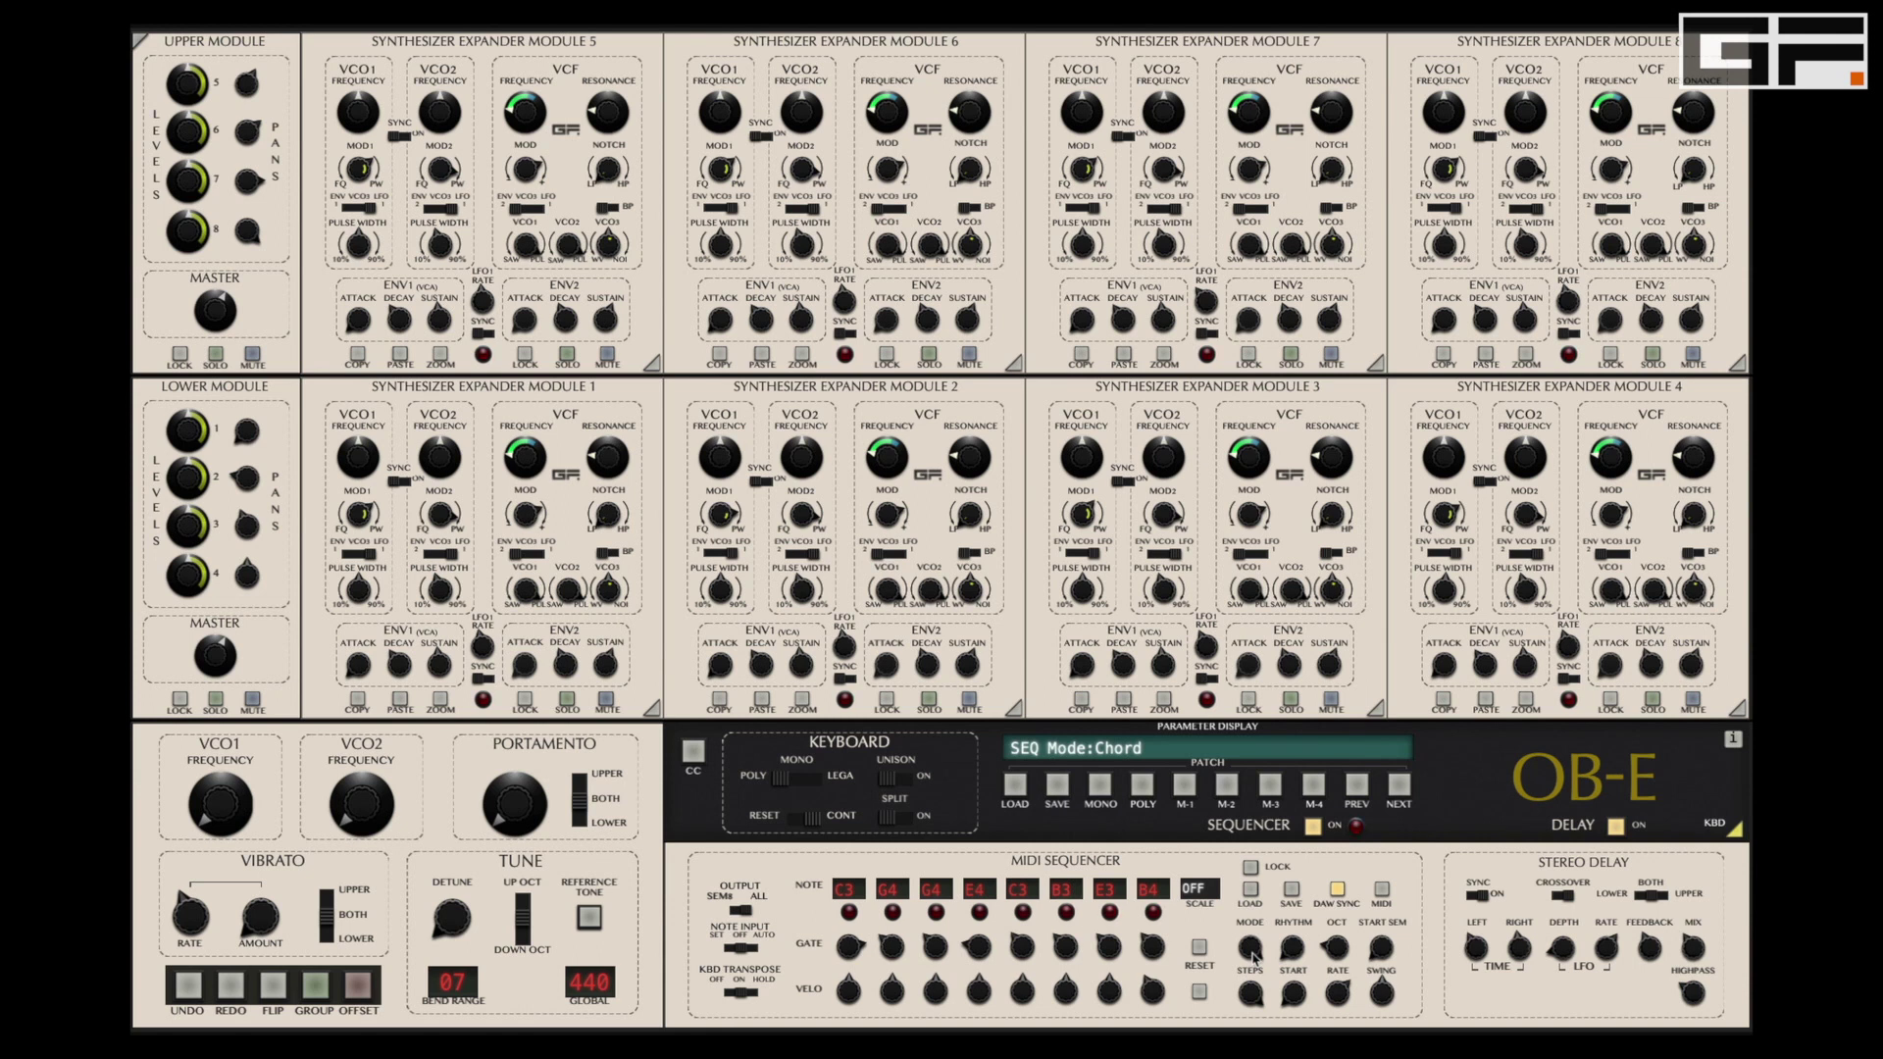
click(1251, 948)
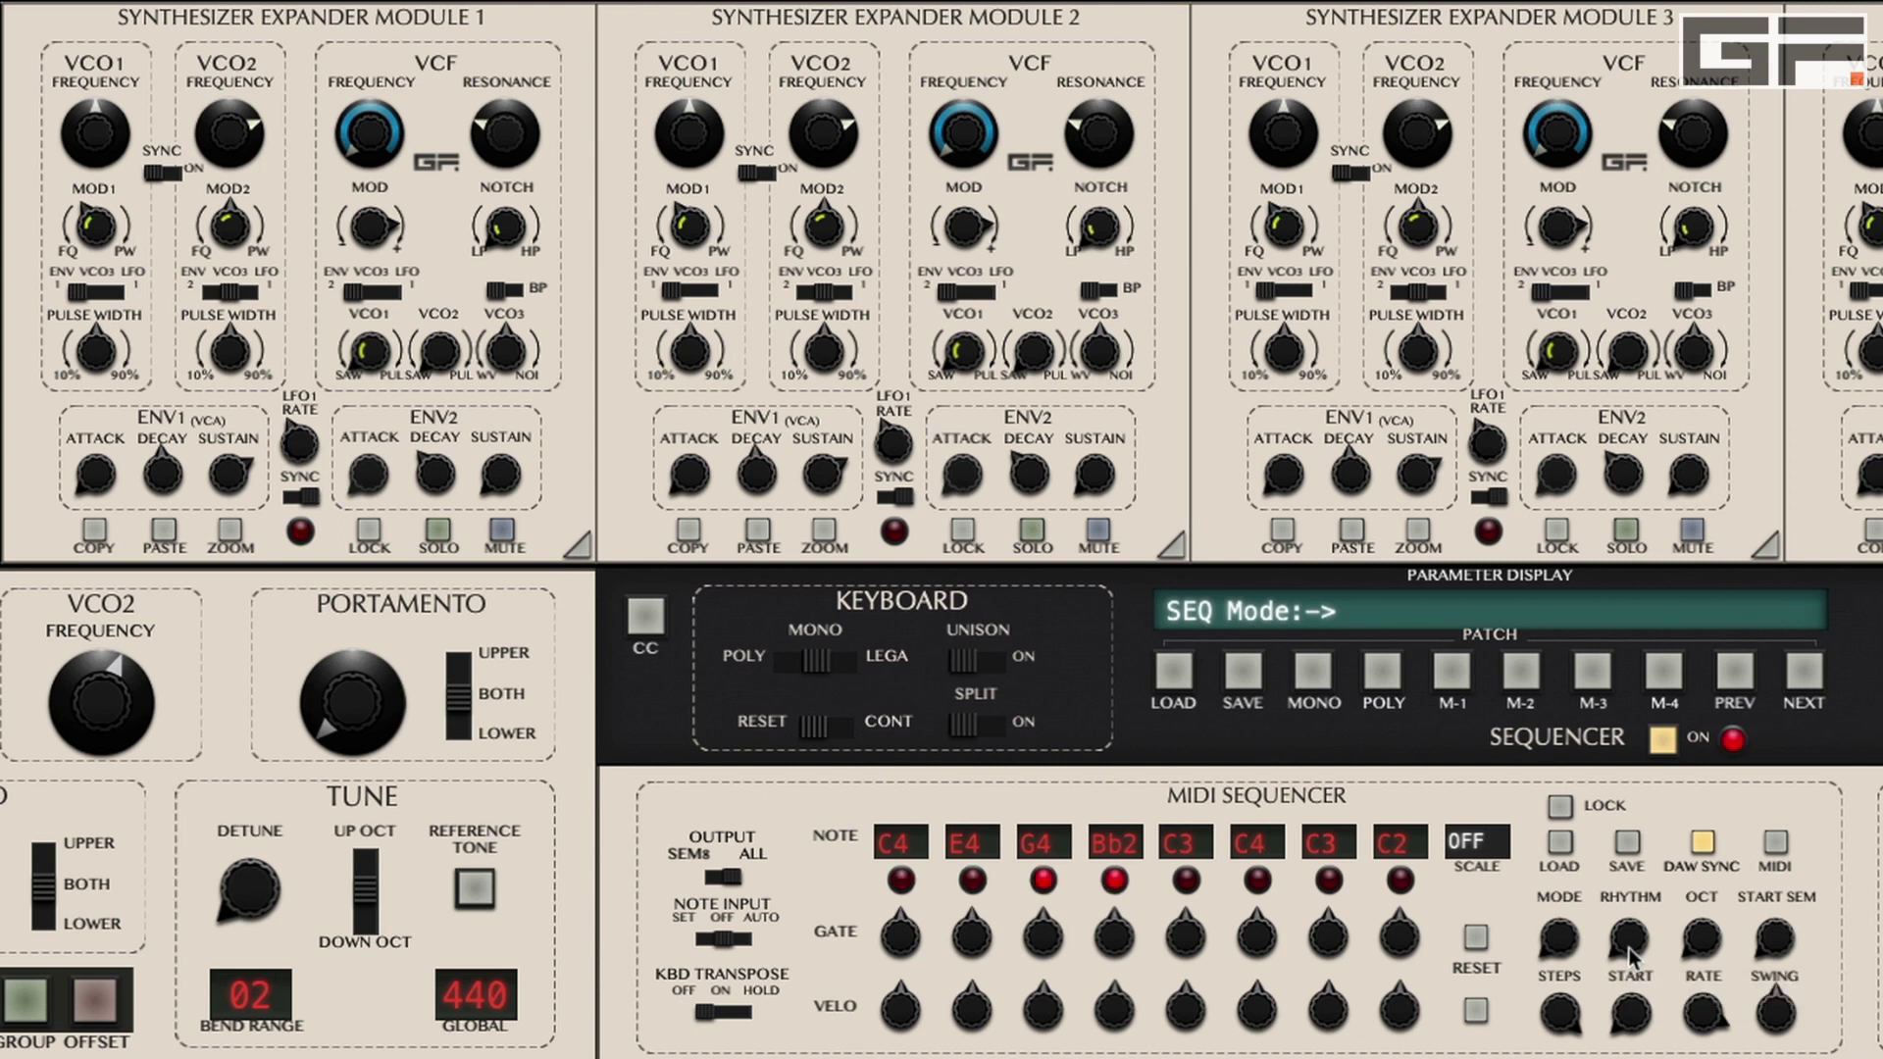
- Set the sequencer rhythm to 2.0000
drag(1628, 948, 1631, 907)
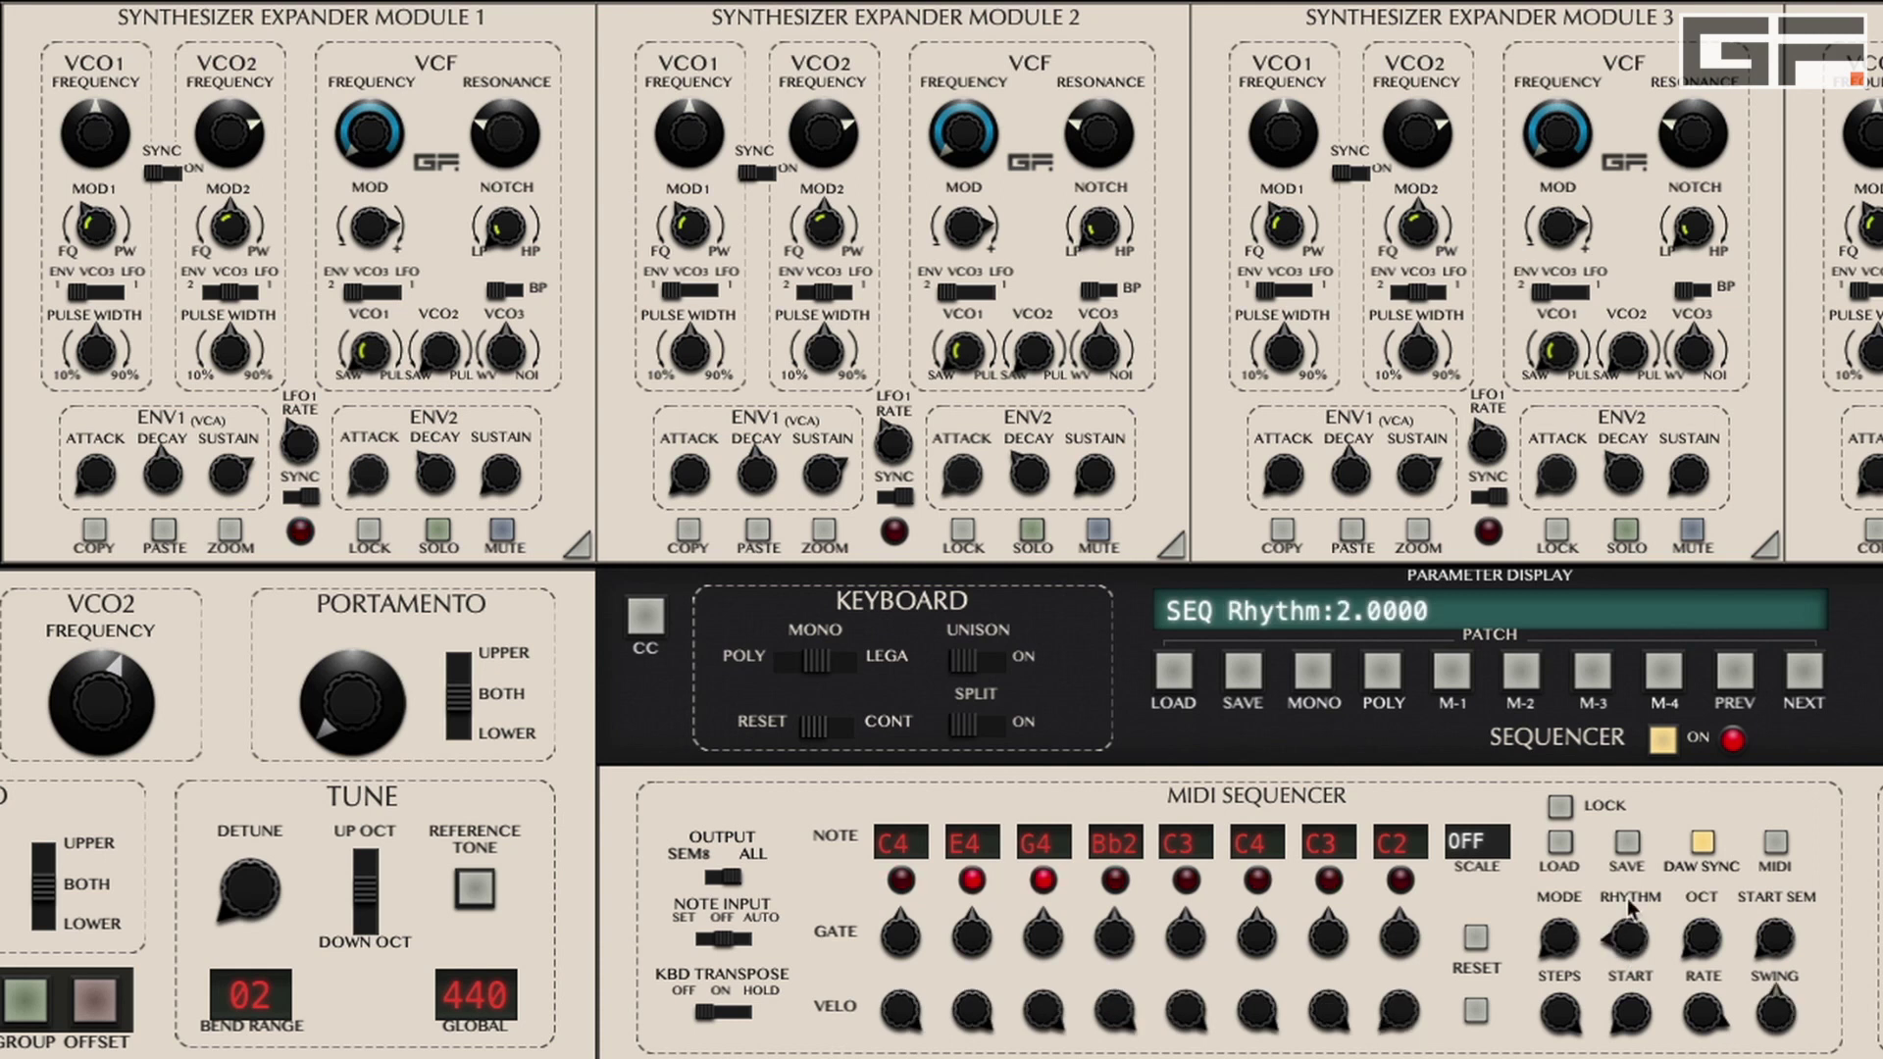
- Try sequencer rhythms 3.0000, 5.0000, 7.0000 and 8.0000, and reset the rhythm to 0.0000
drag(1631, 907, 1633, 887)
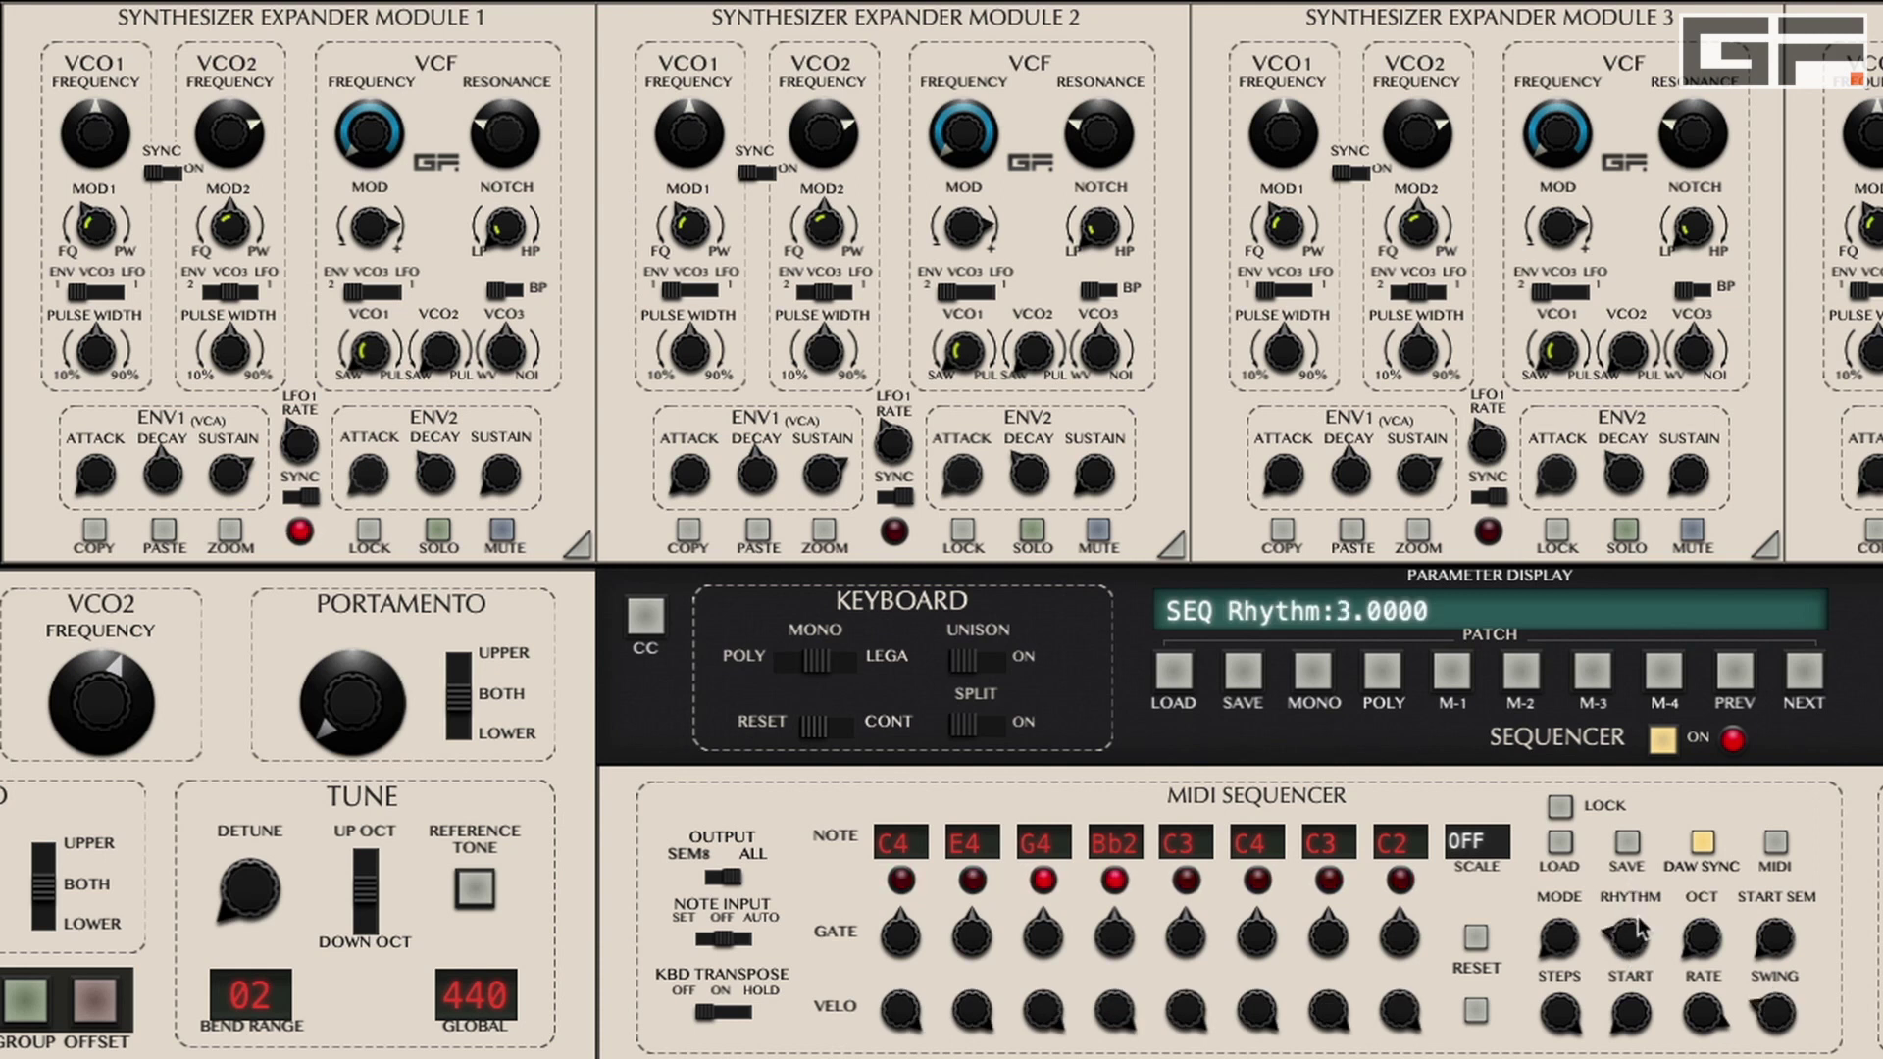
scroll(1634, 931, up, 1)
drag(1630, 927, 1636, 904)
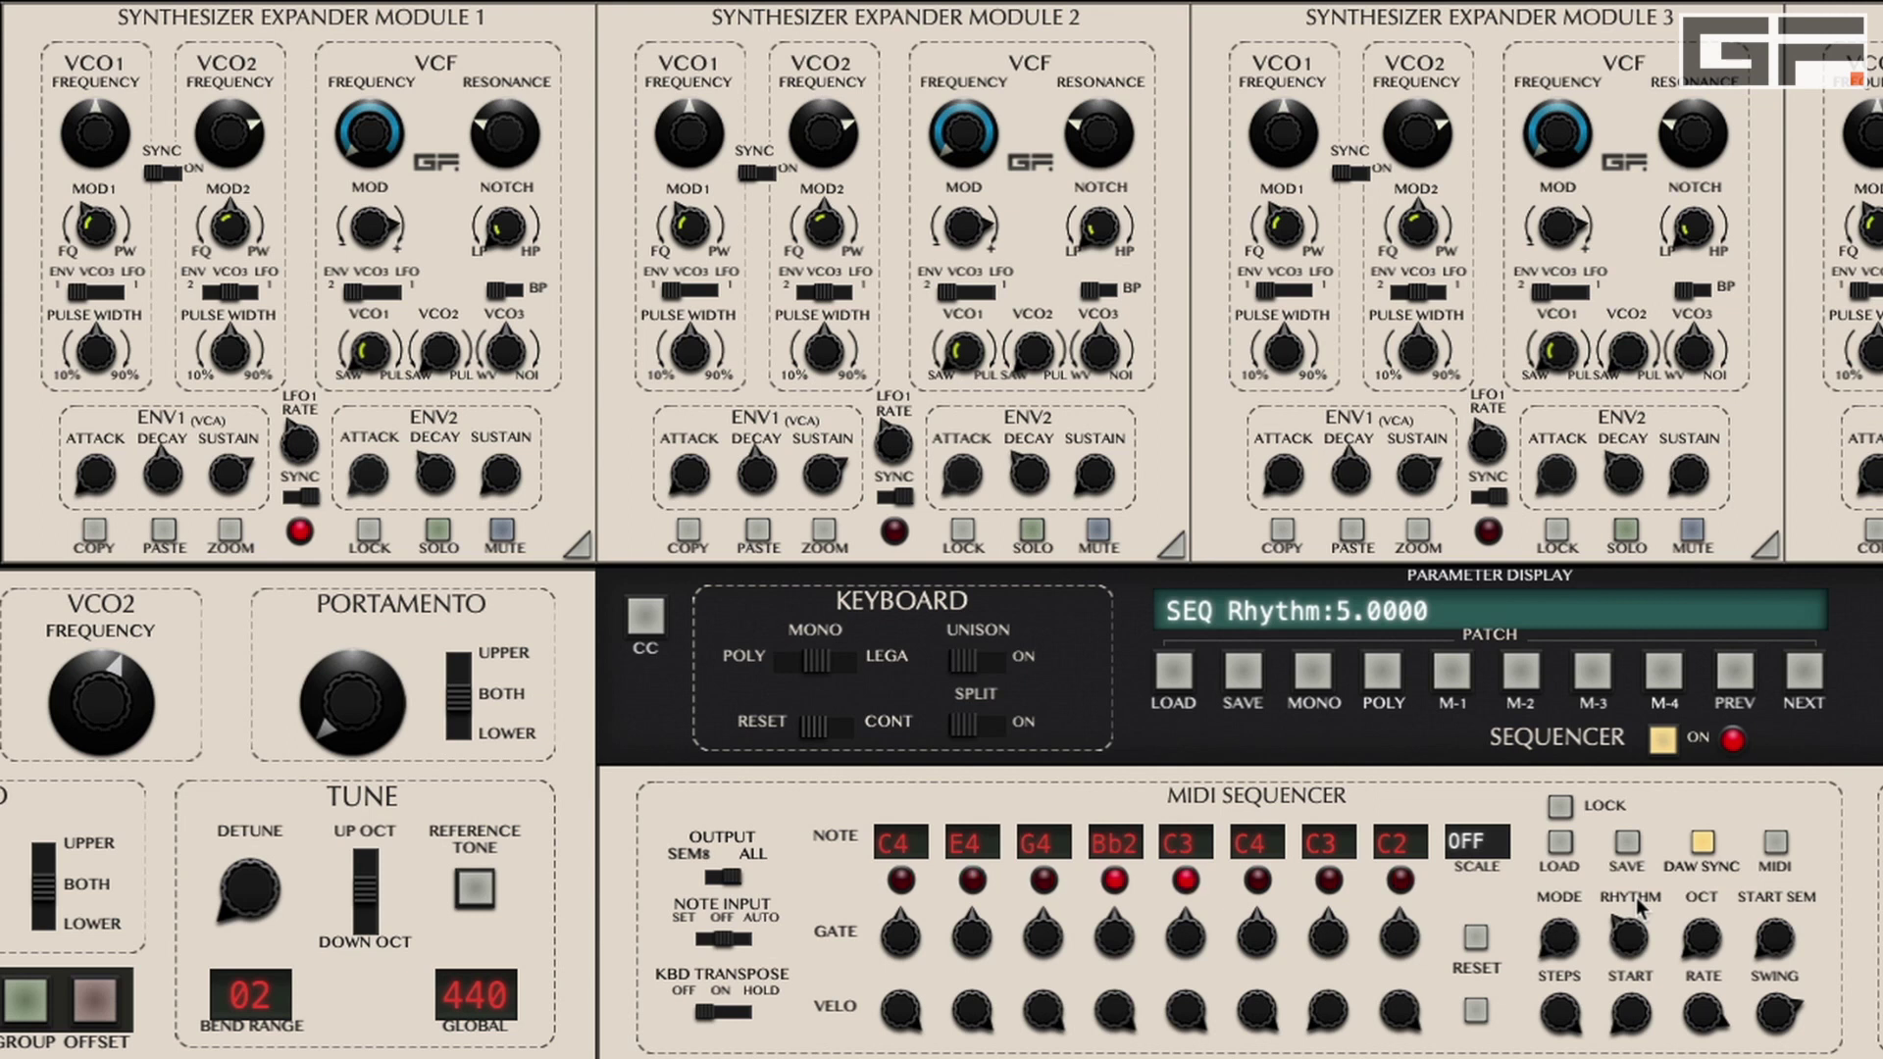
drag(1637, 909, 1641, 862)
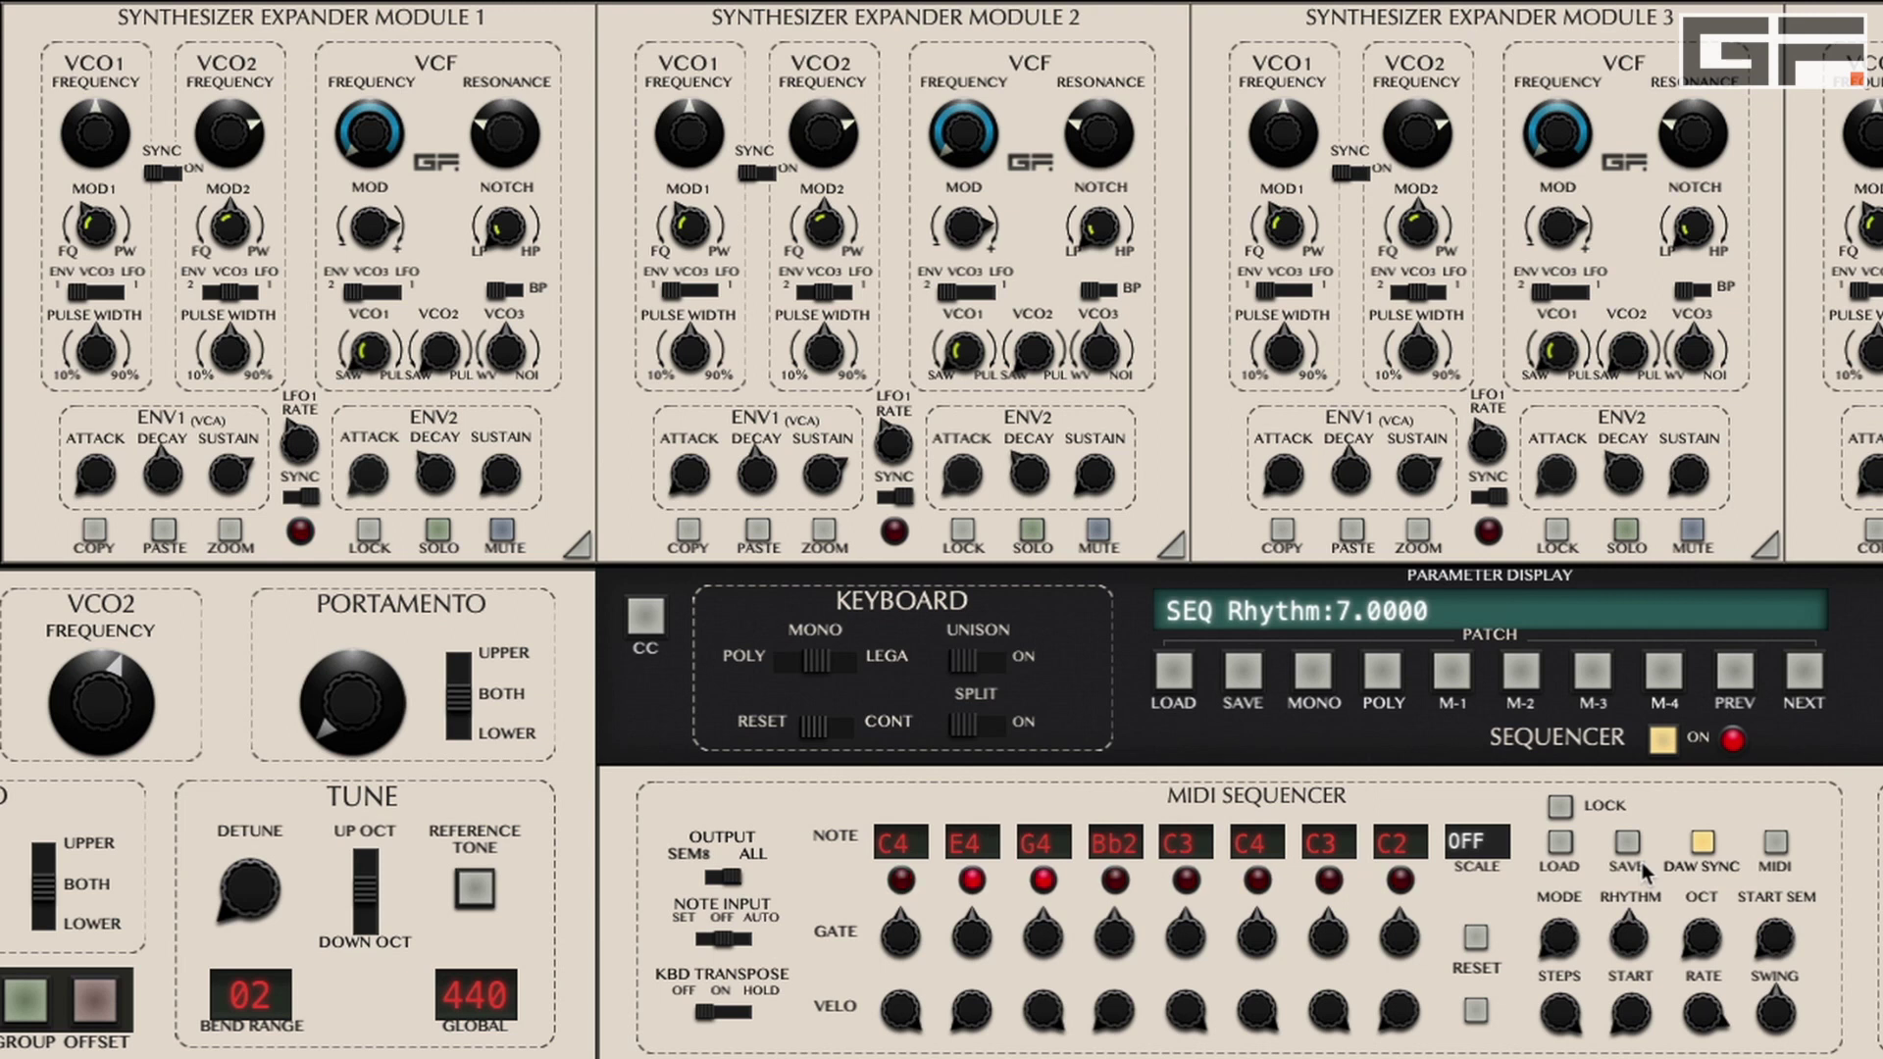
scroll(1645, 910, up, 1)
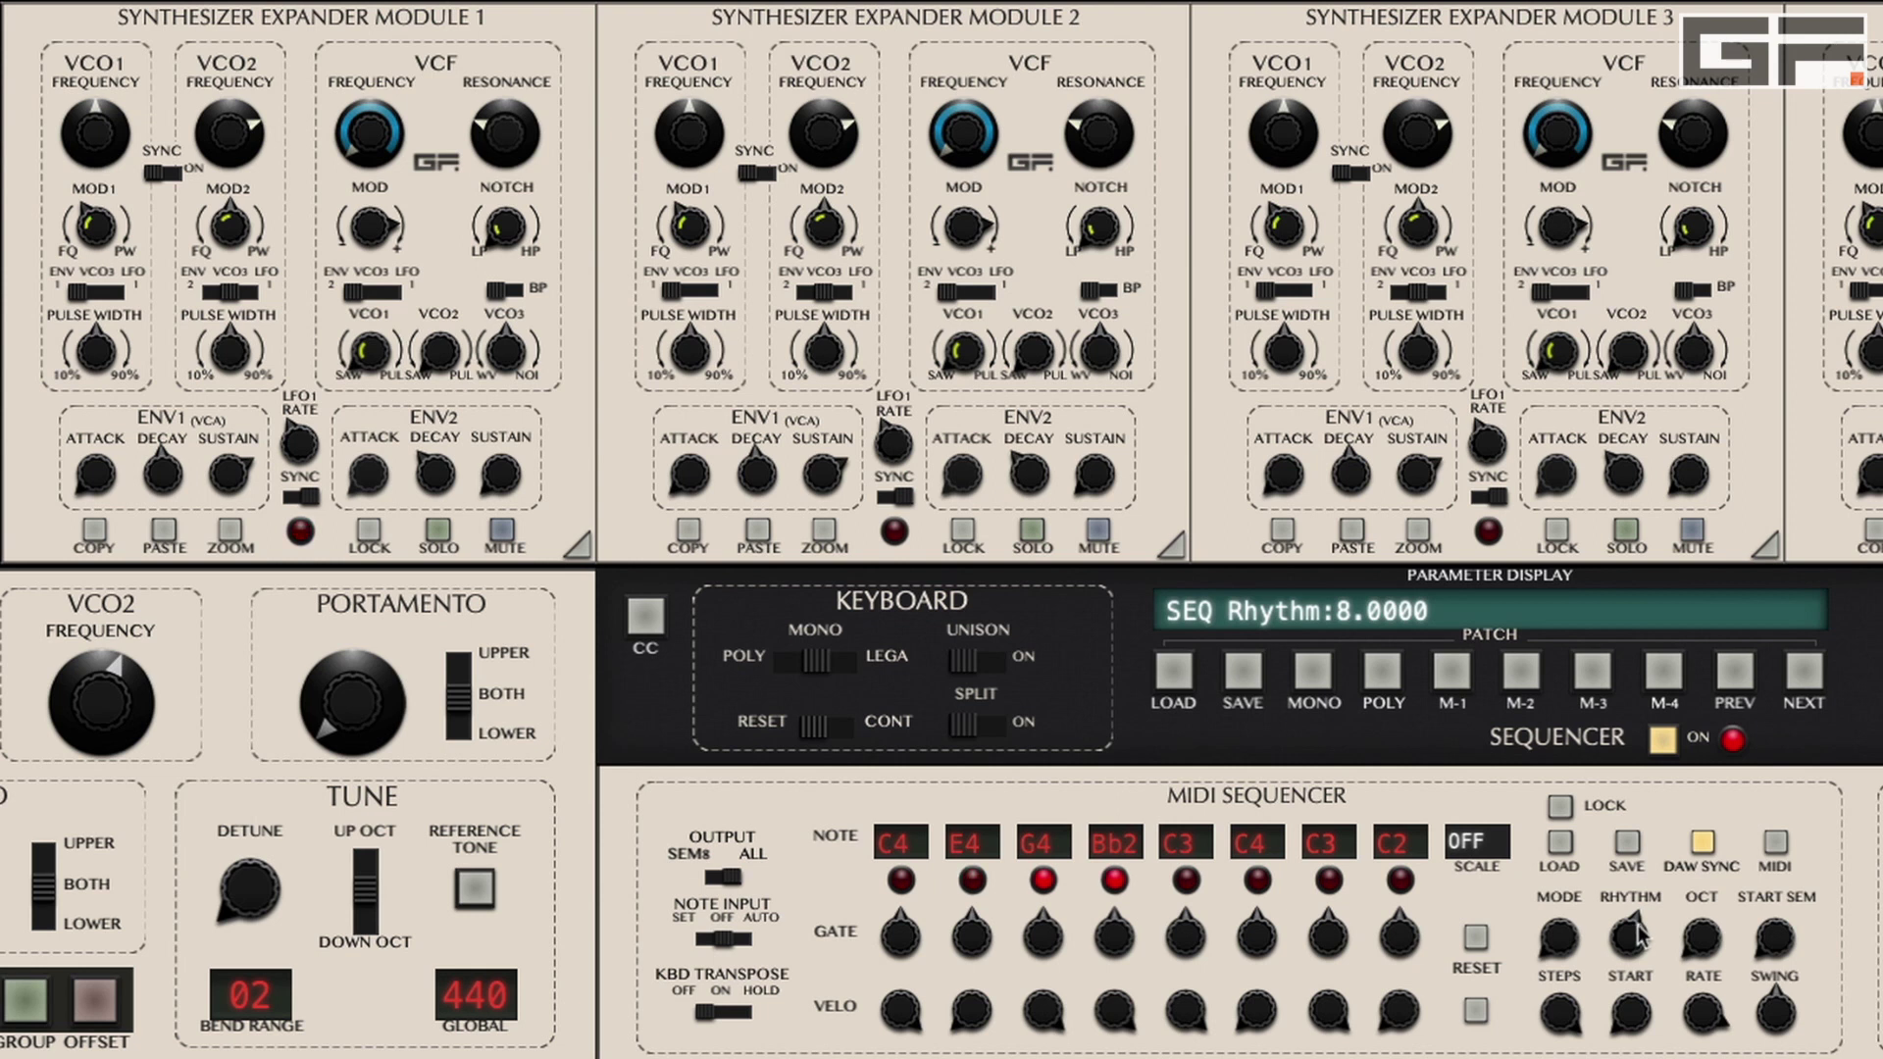
drag(1636, 932, 1636, 971)
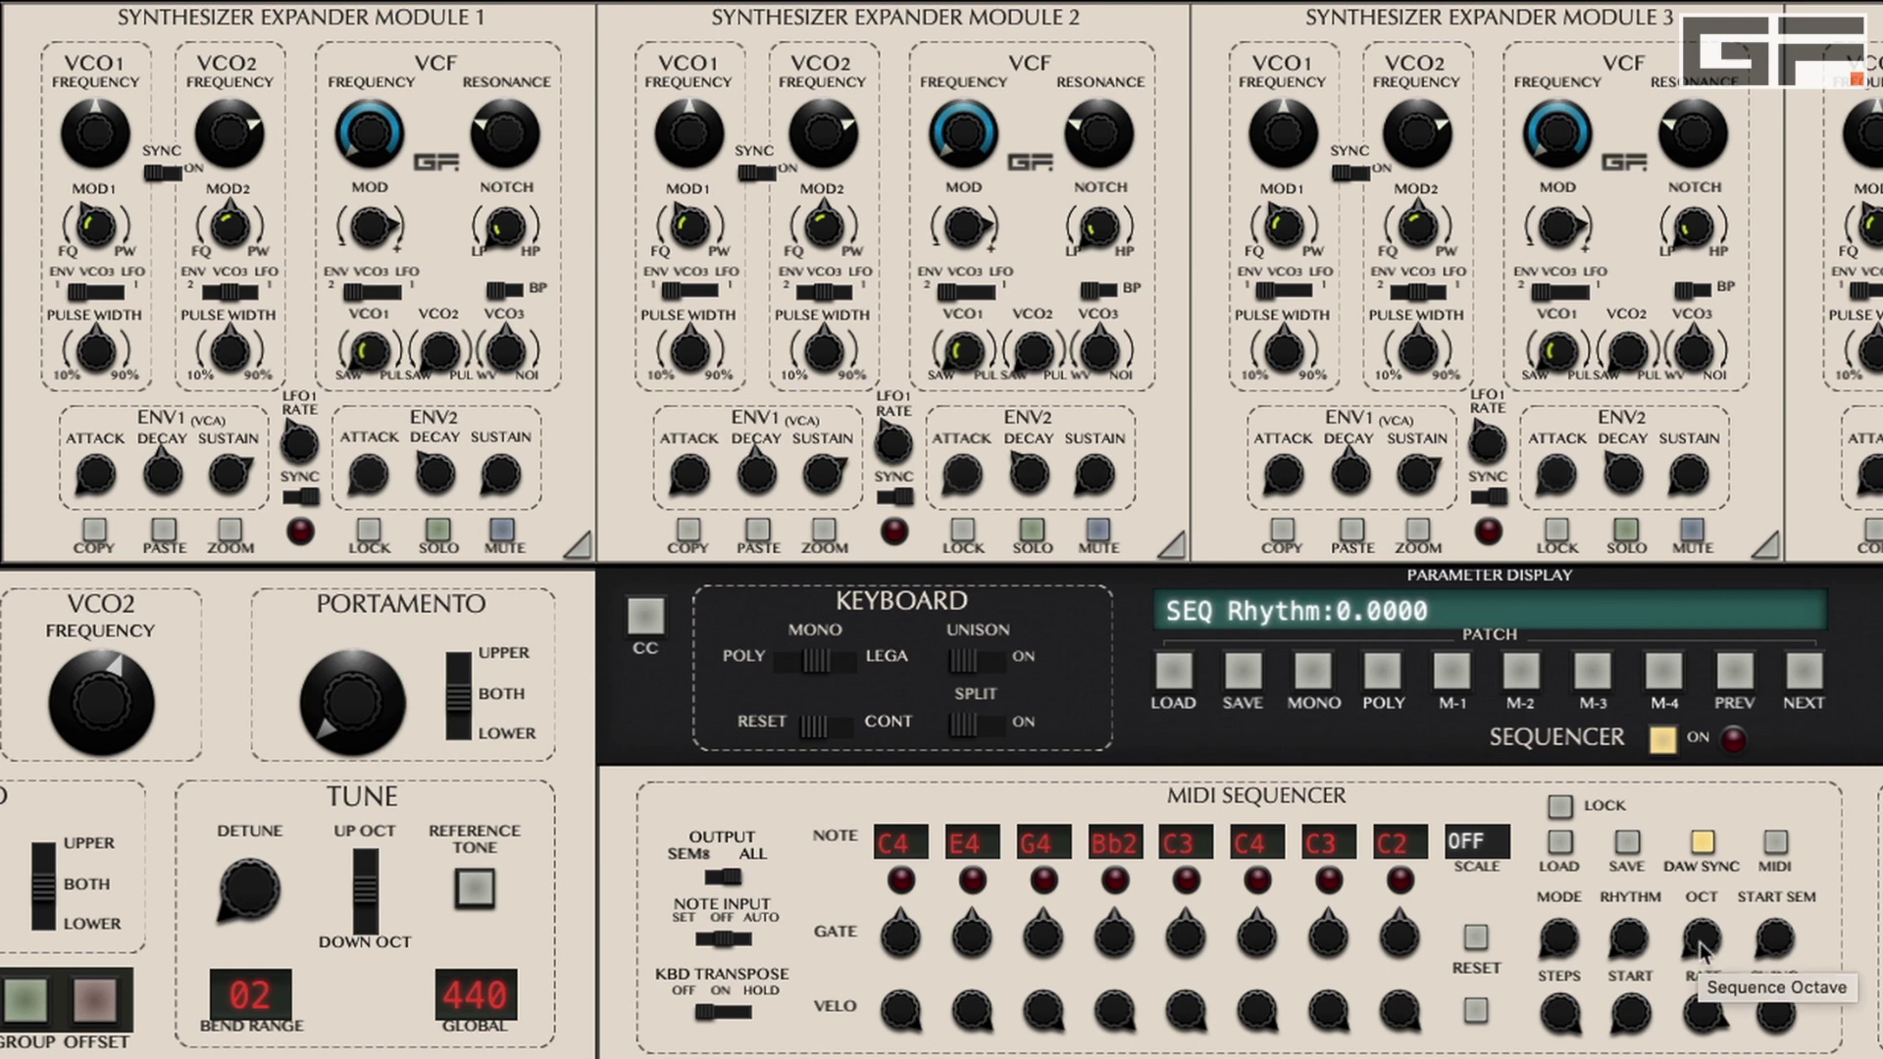
- Try sequencer octave ranges of 2 and 3, and return the octaves to 1
drag(1700, 943, 1726, 839)
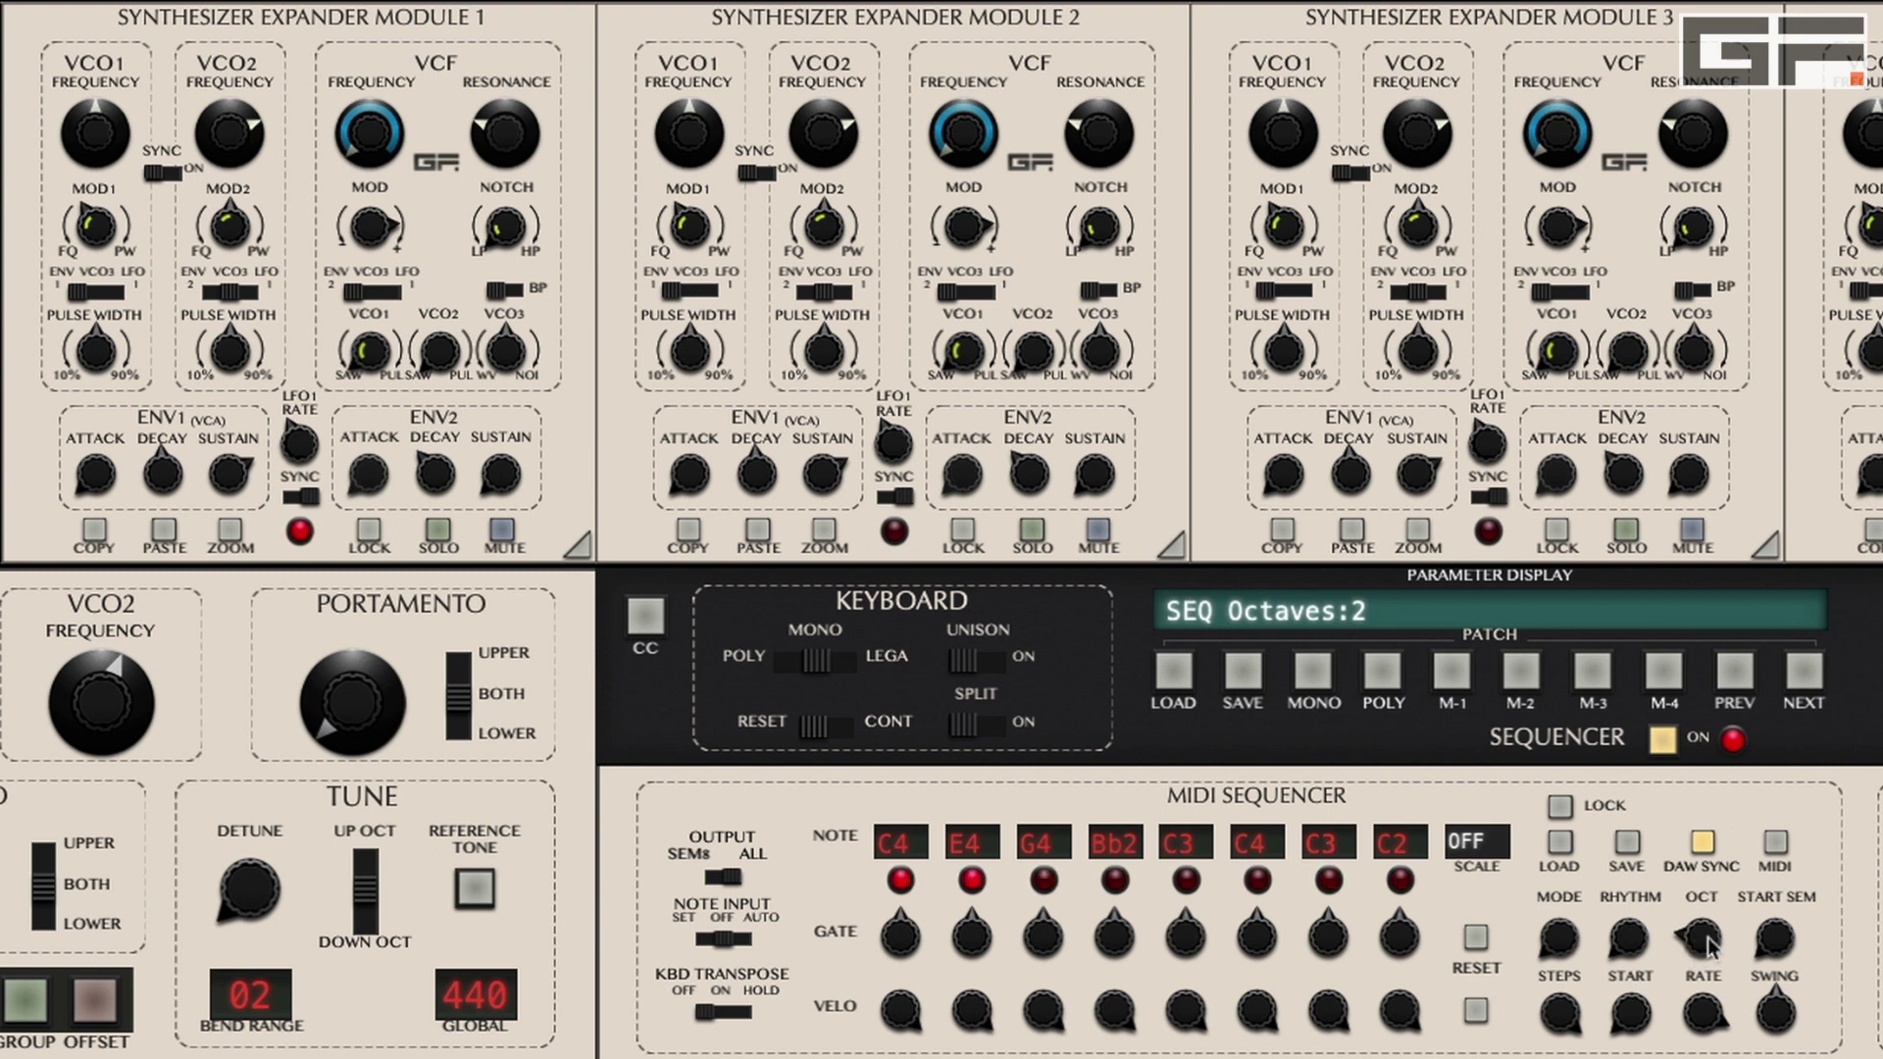
drag(1707, 946, 1689, 887)
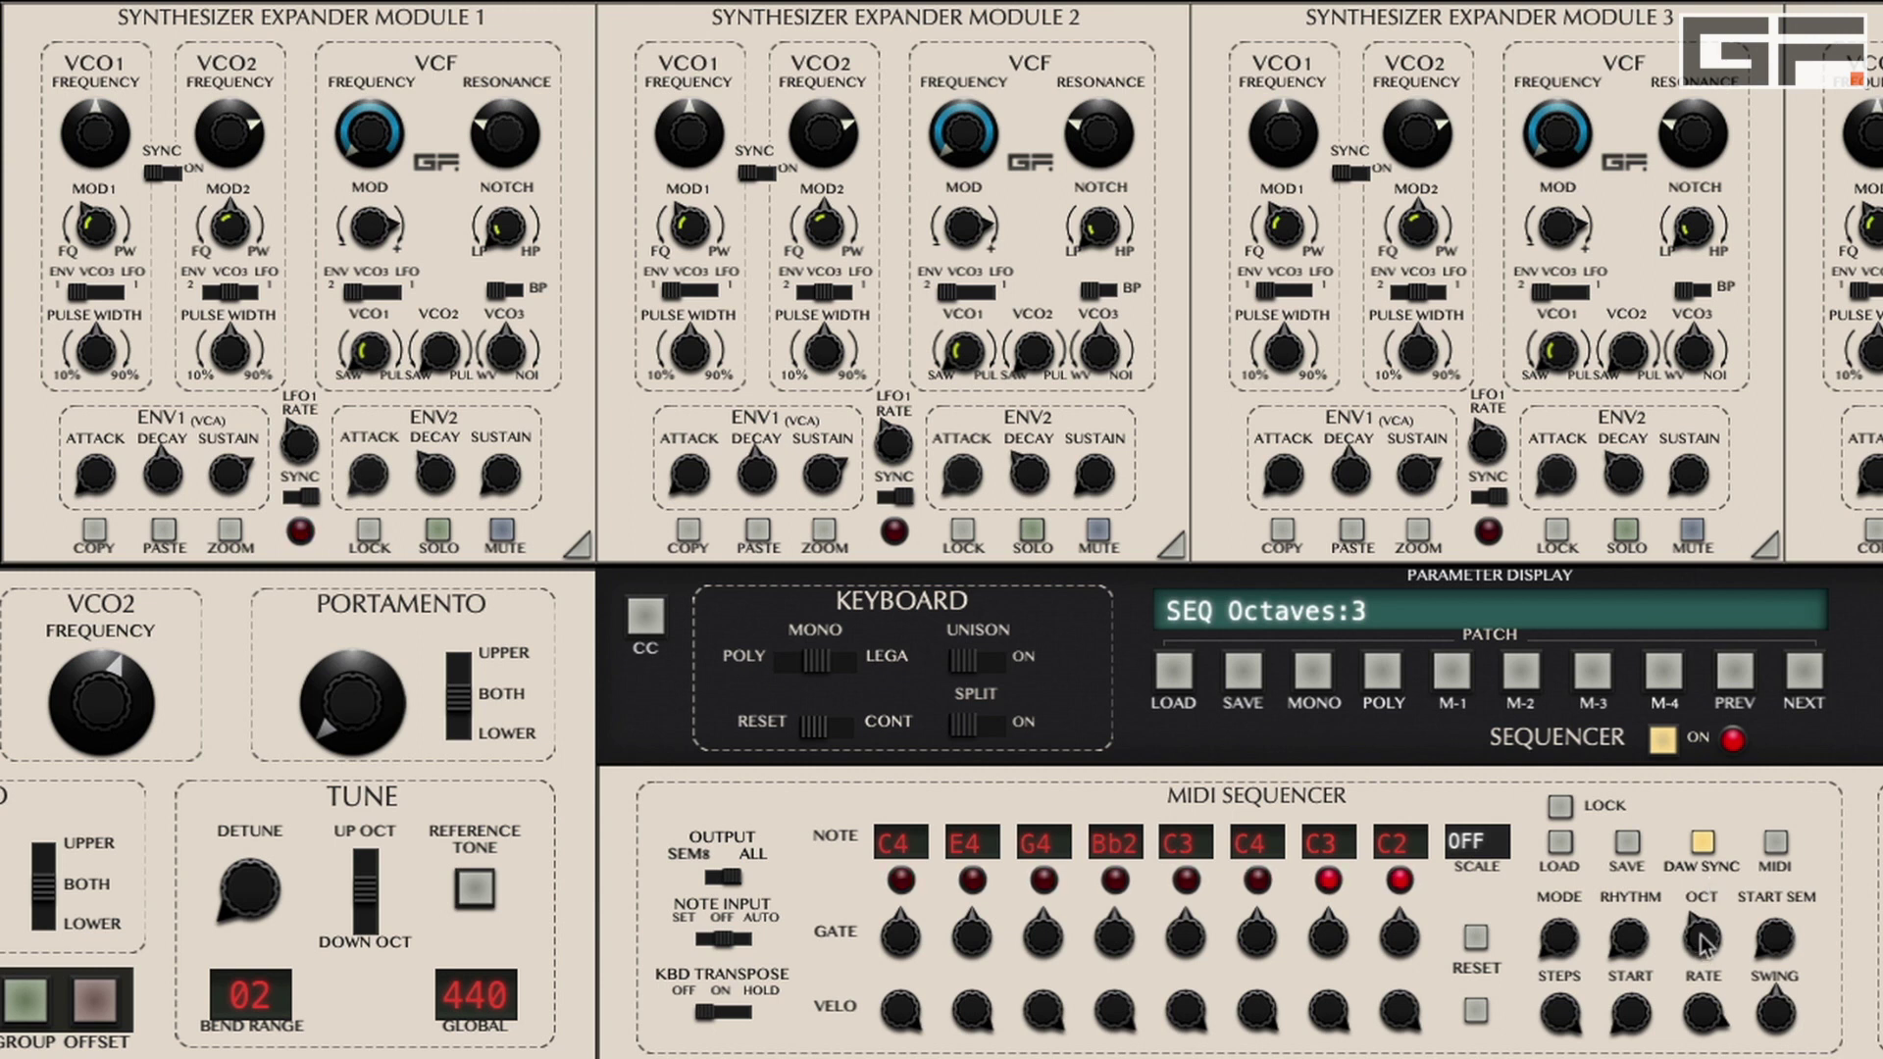
drag(1701, 944, 1705, 1010)
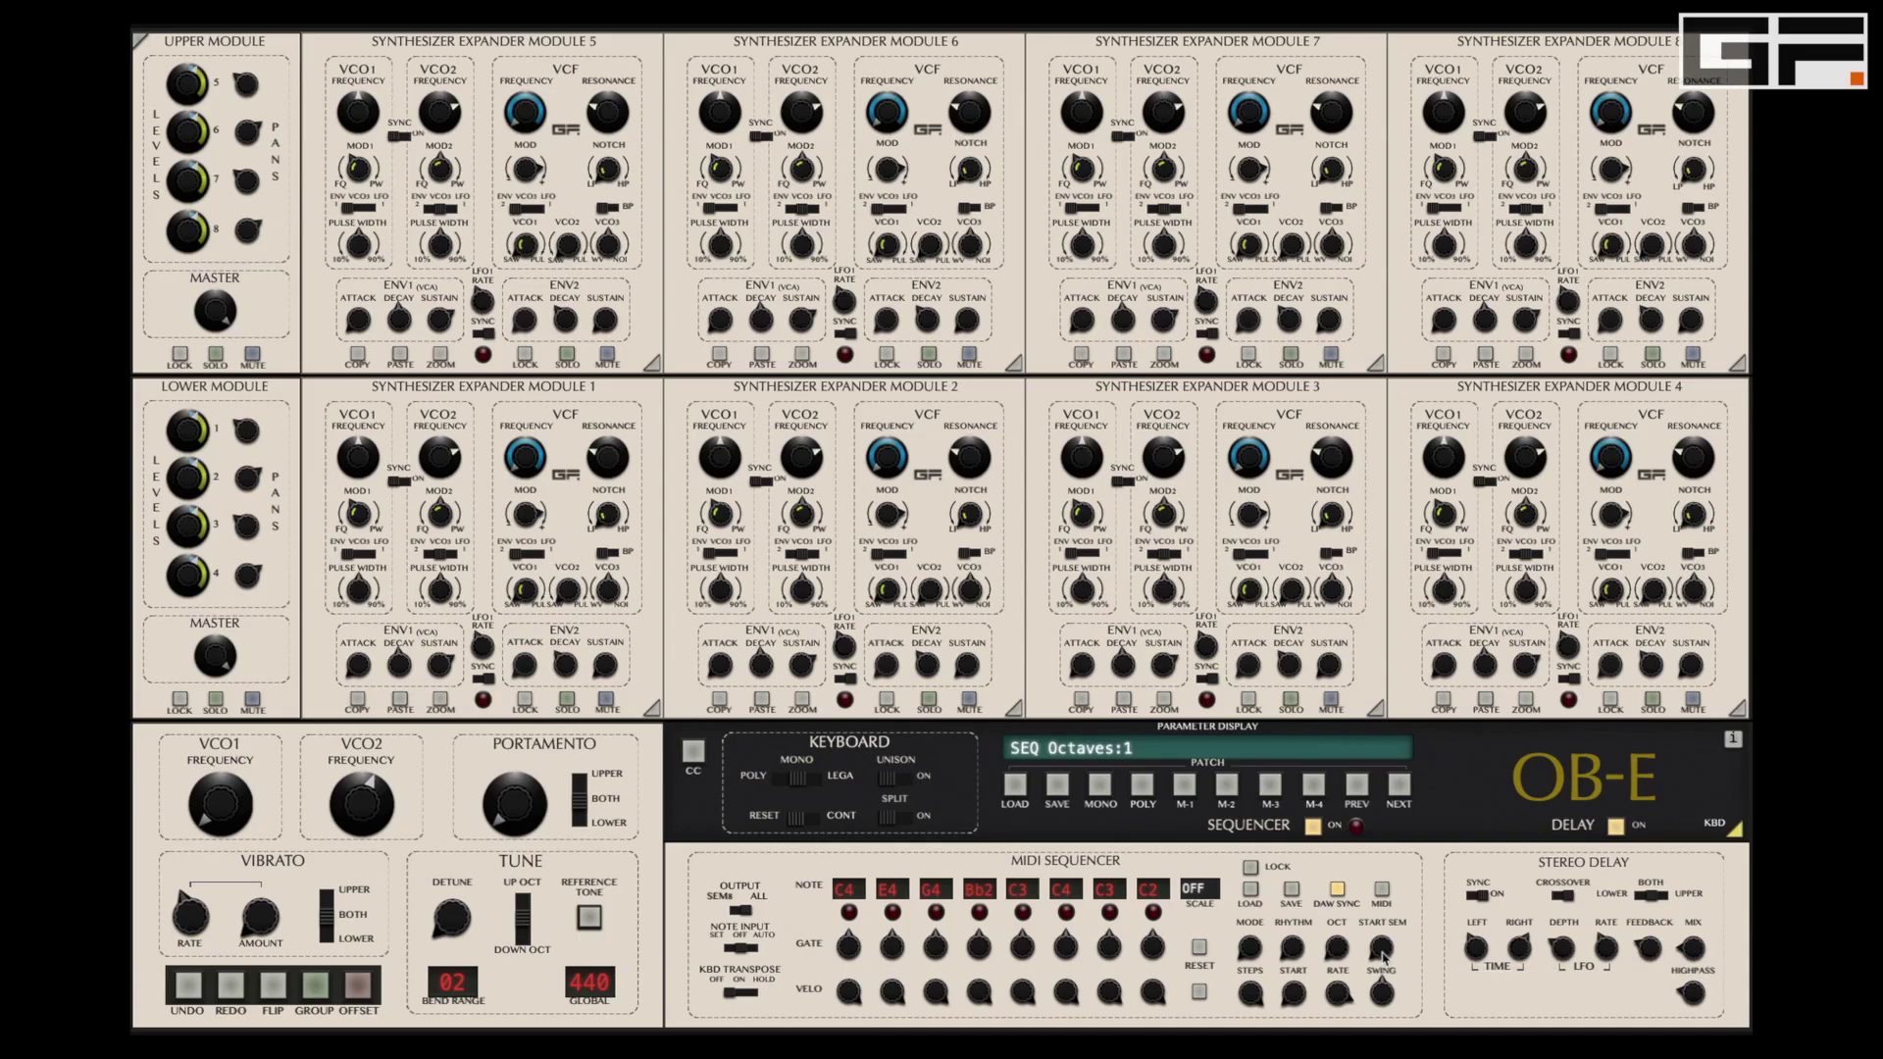
- Try Start SEM 3 for the sequencer, and return Start SEM to 1
click(1775, 946)
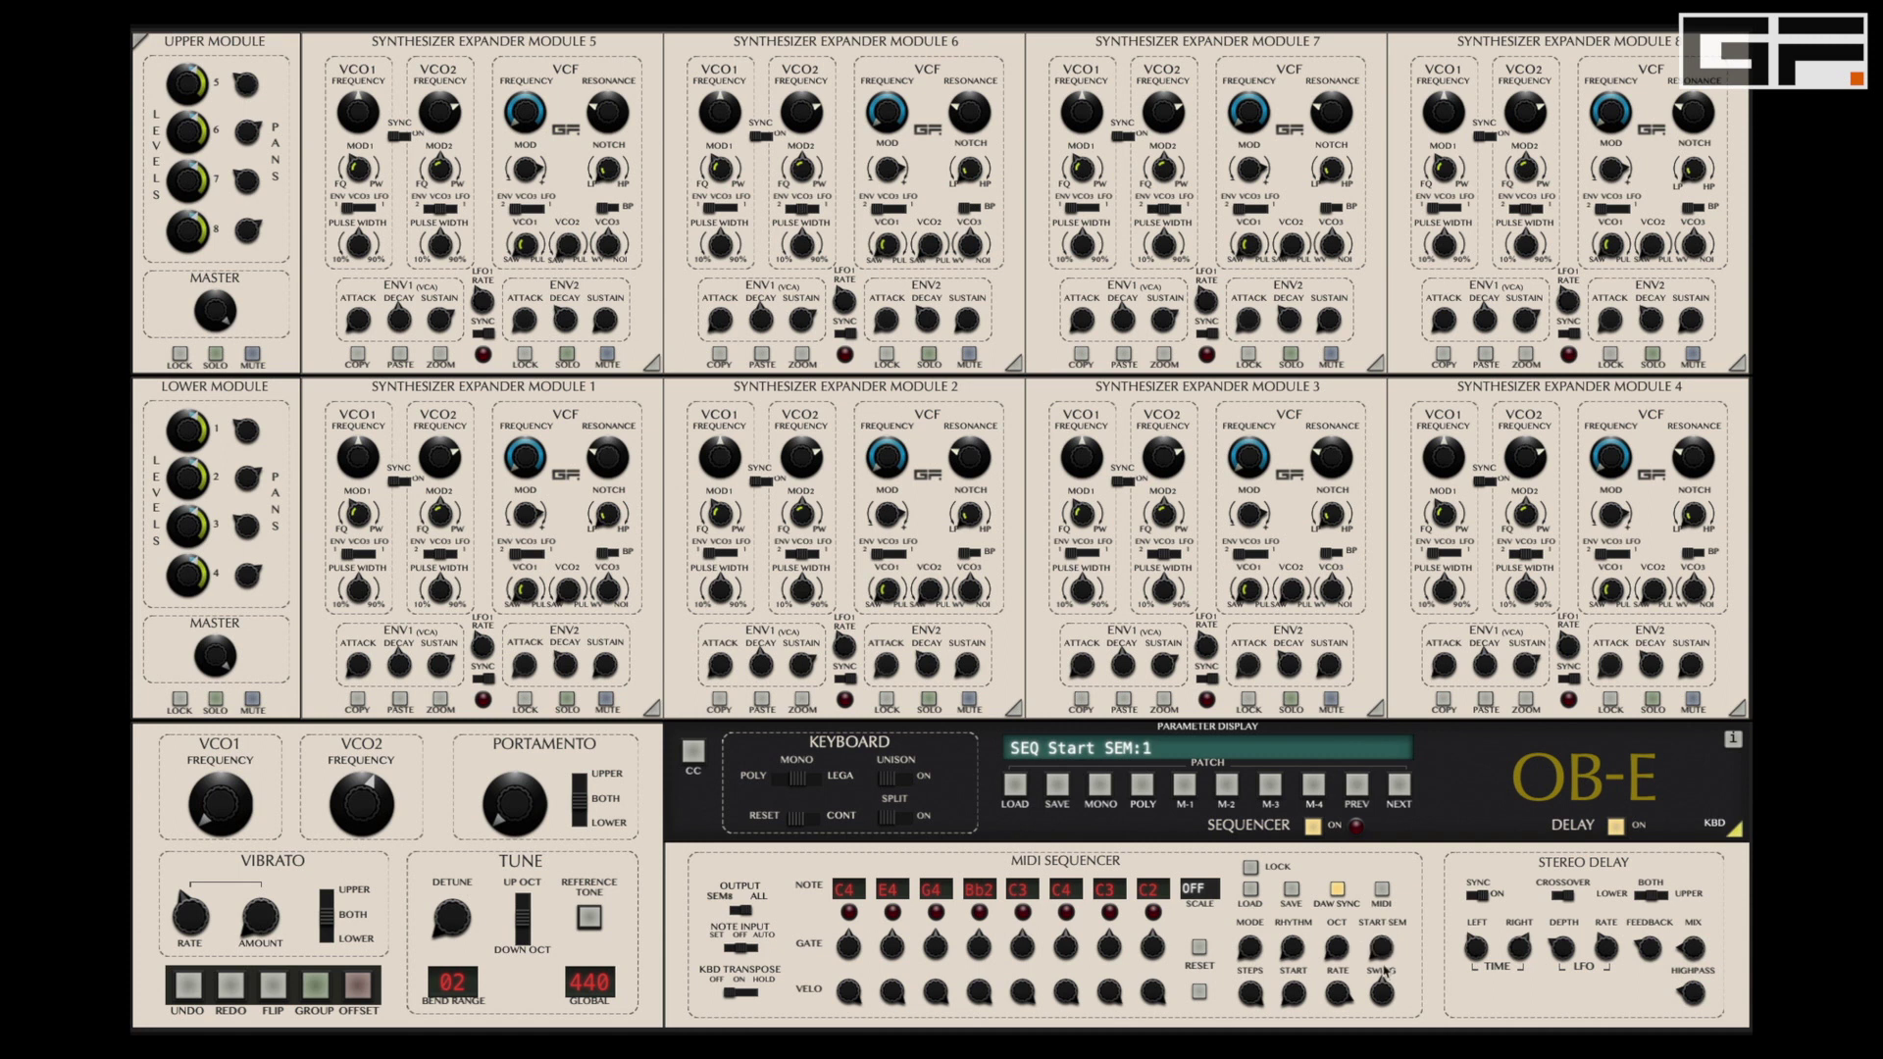
scroll(1381, 947, up, 3)
scroll(1381, 947, up, 1)
scroll(1381, 947, down, 2)
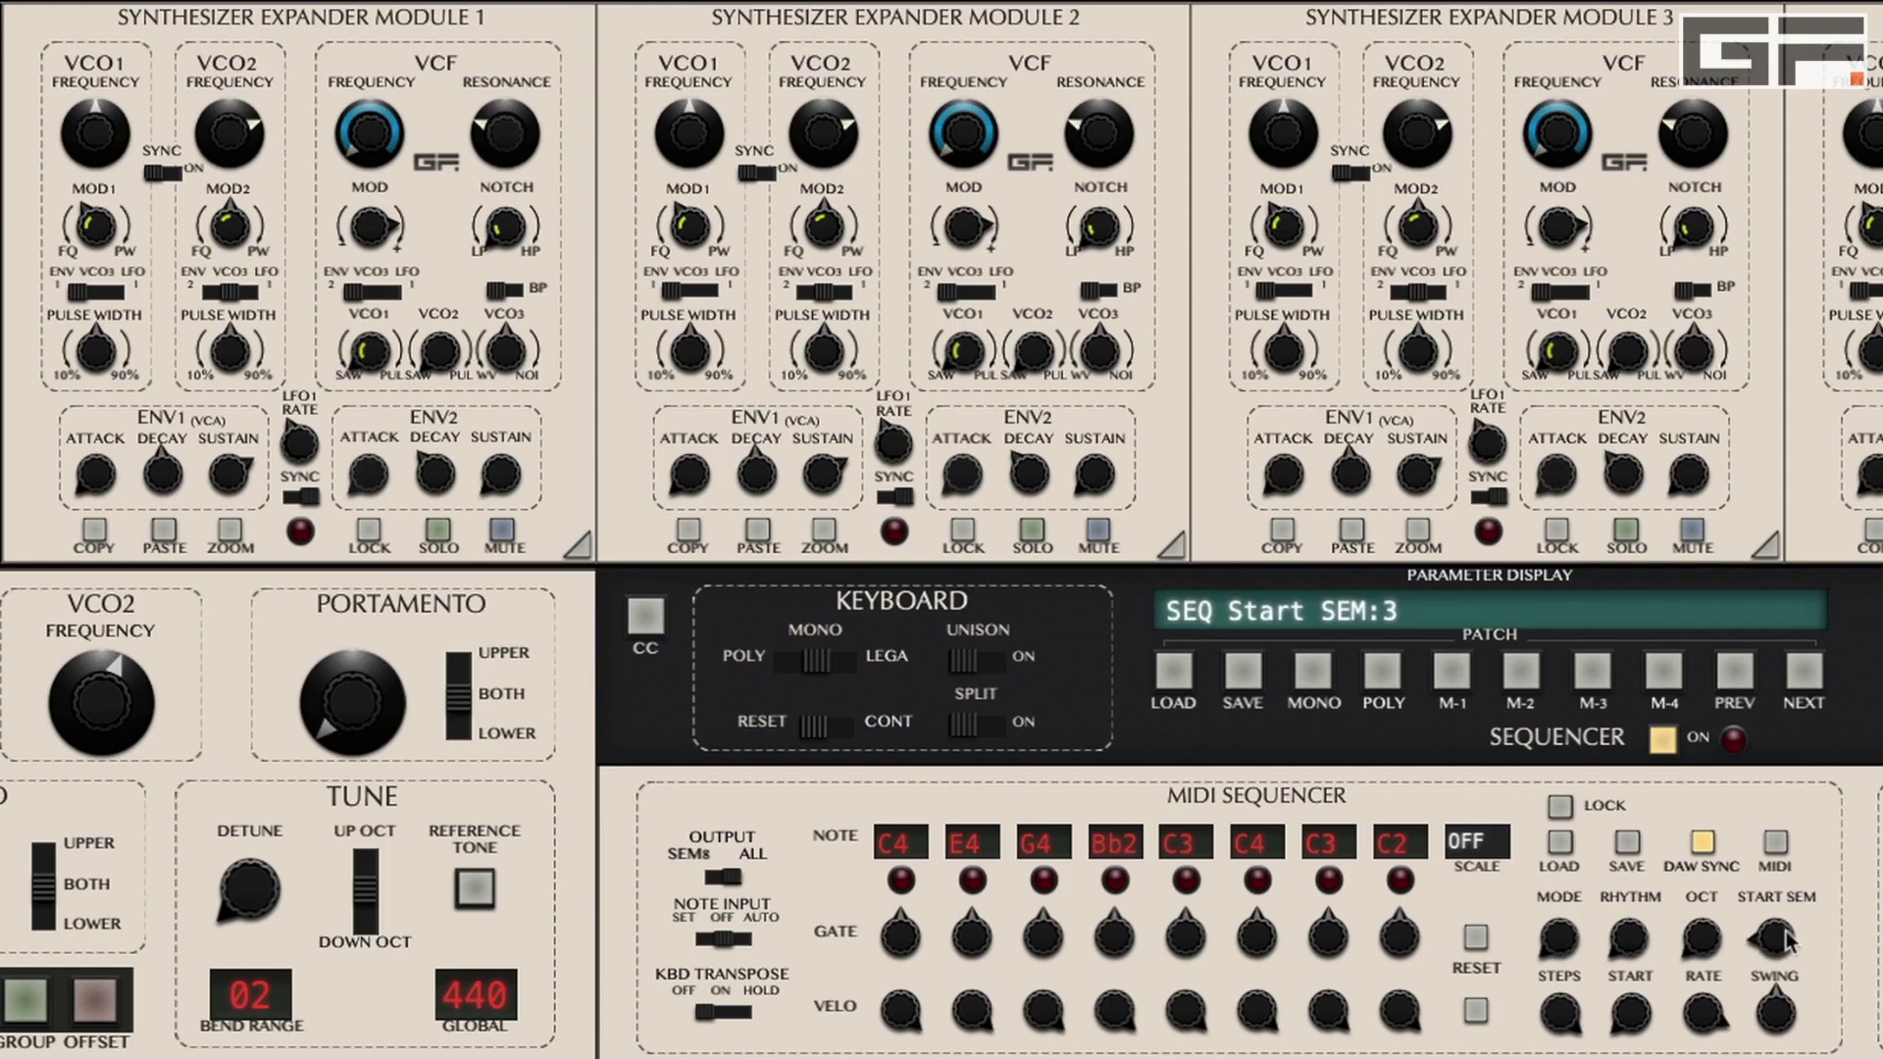
drag(1785, 941, 1791, 971)
mouse_move(1632, 1023)
mouse_move(1632, 1023)
mouse_down()
mouse_move(1652, 891)
mouse_move(1655, 1023)
mouse_up()
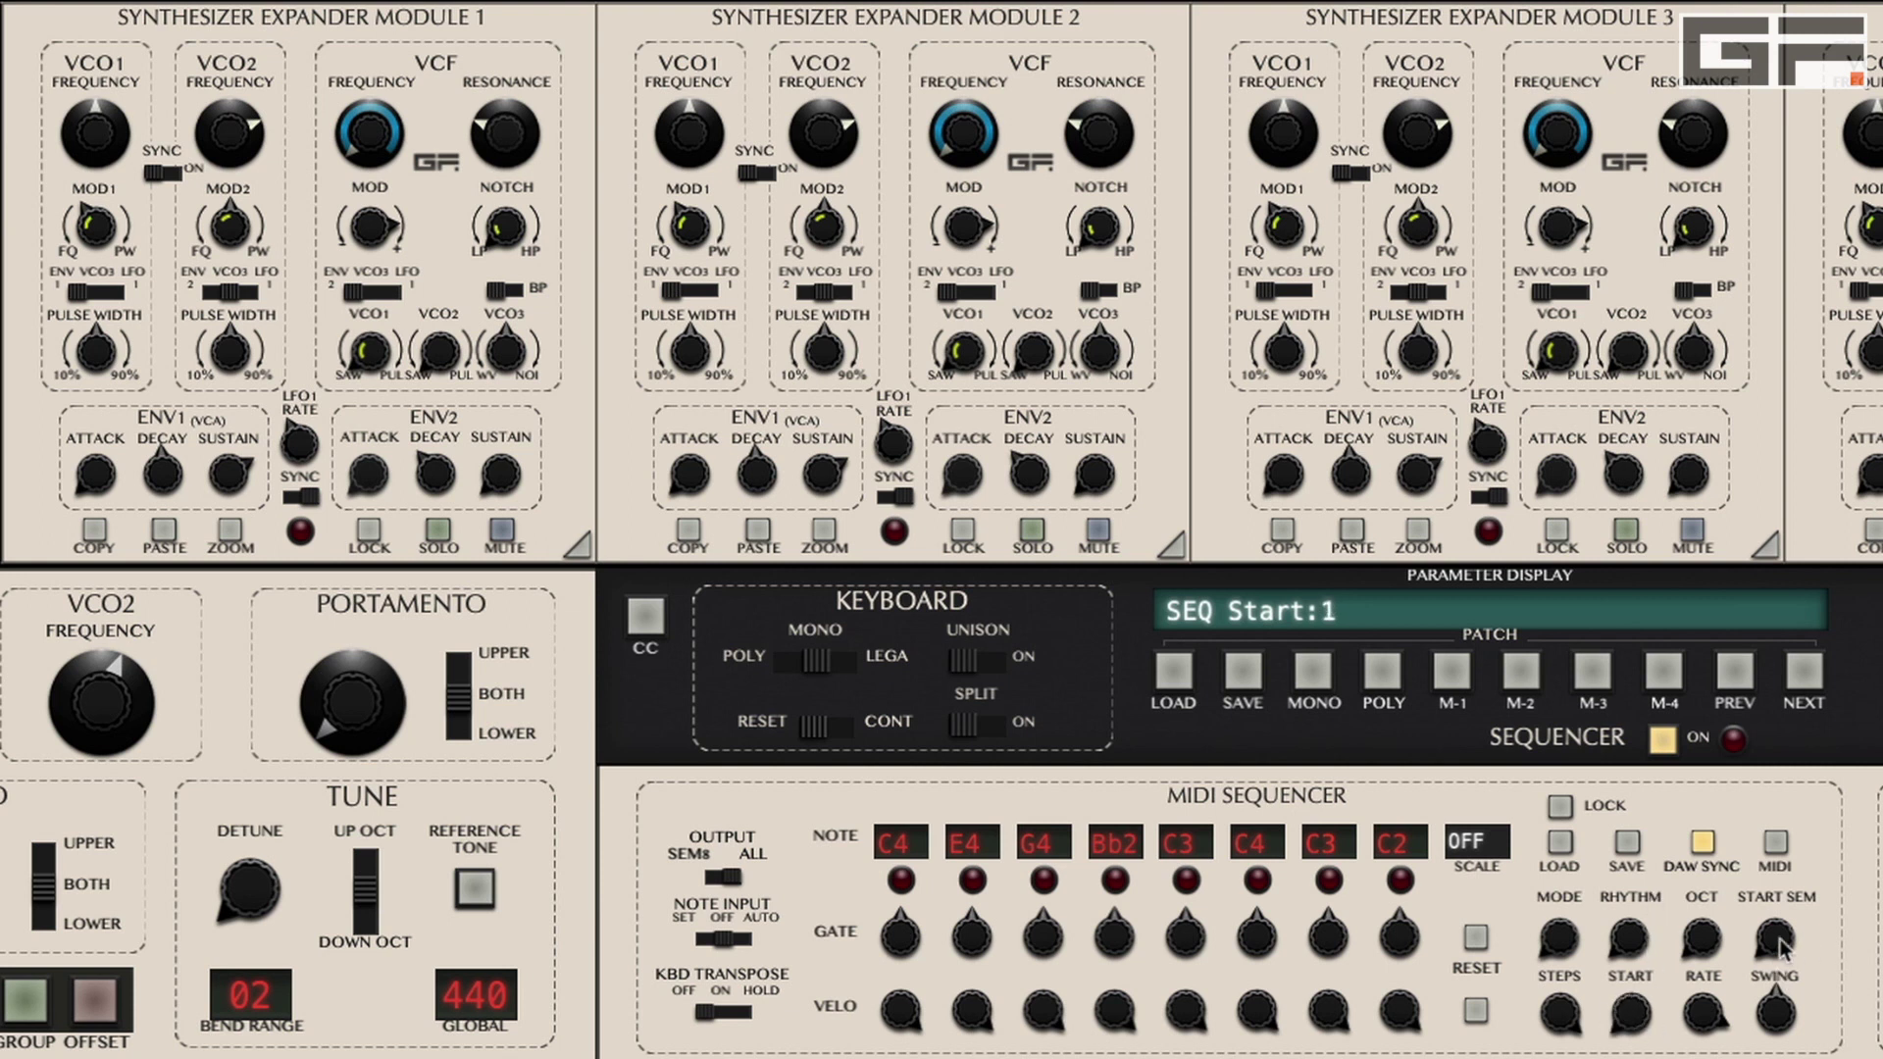
drag(1781, 948, 1738, 973)
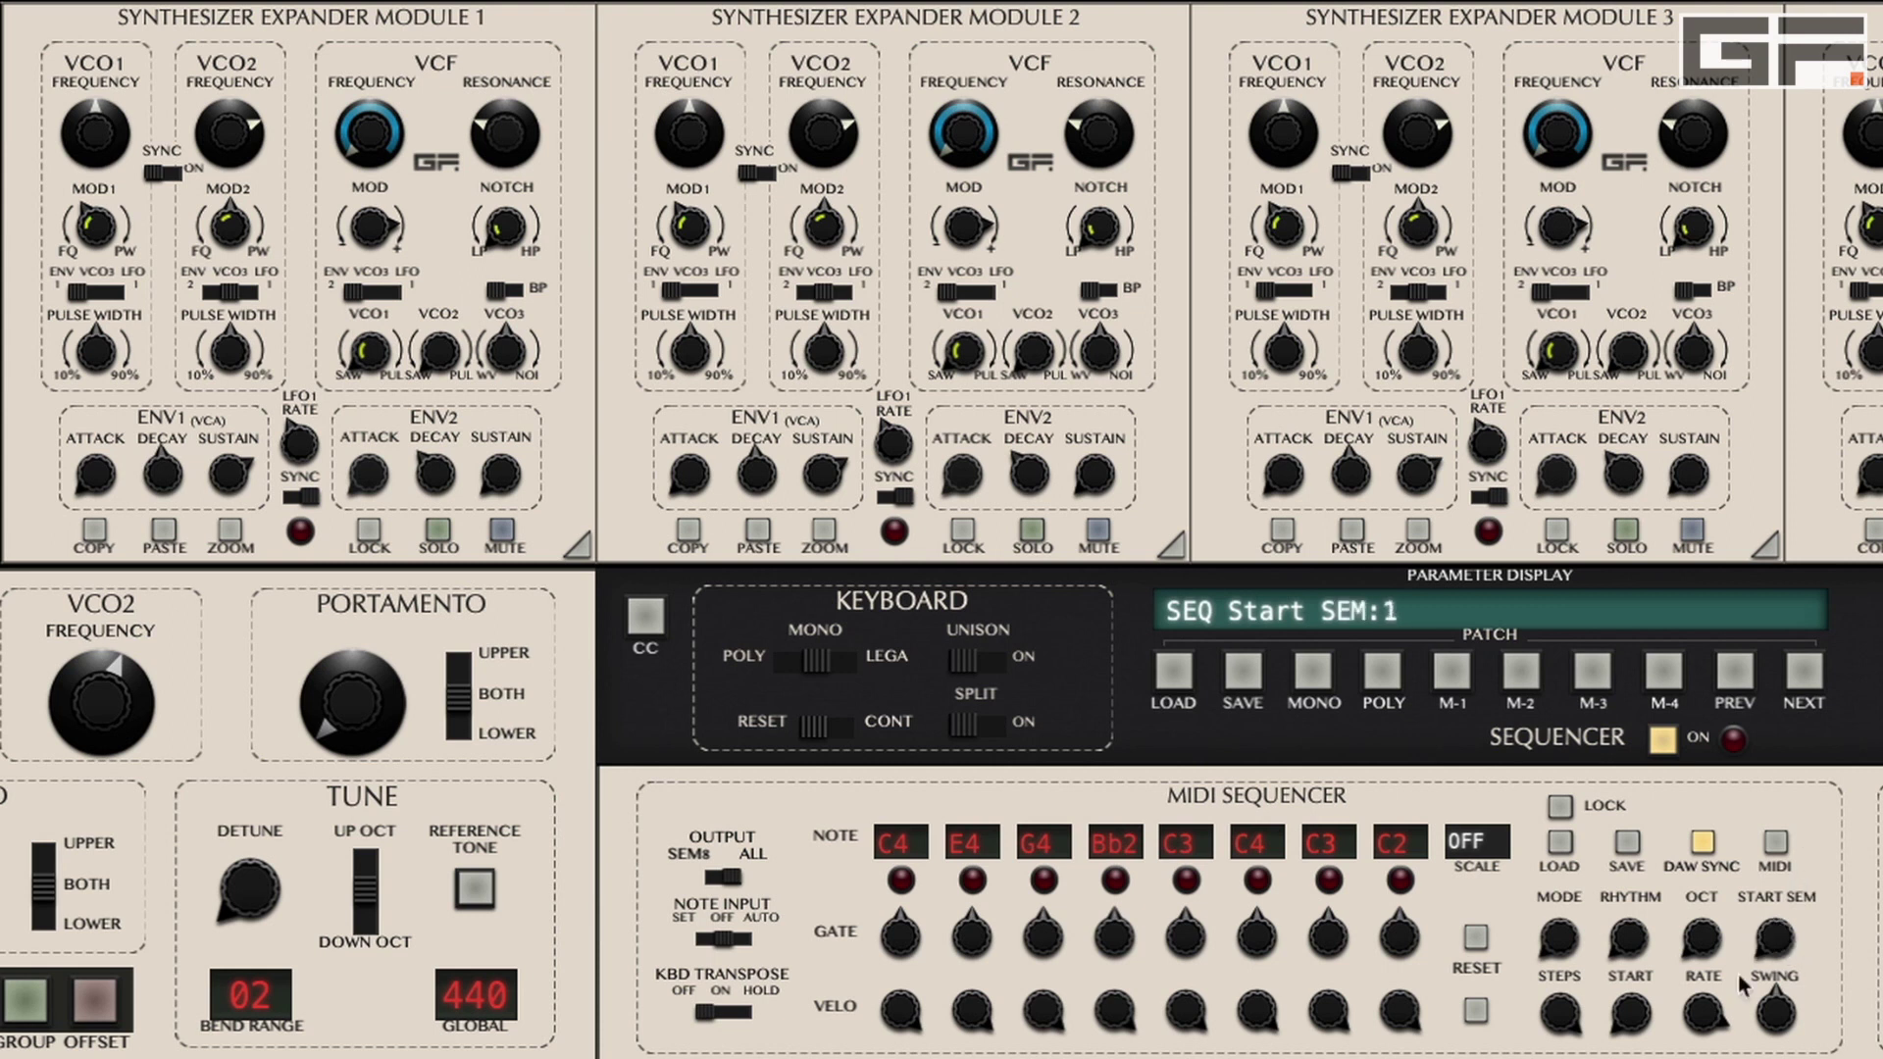
- Check the sequence length, try sequence start steps 4, 5, 6 and 7, and return the start to 1
click(1564, 1020)
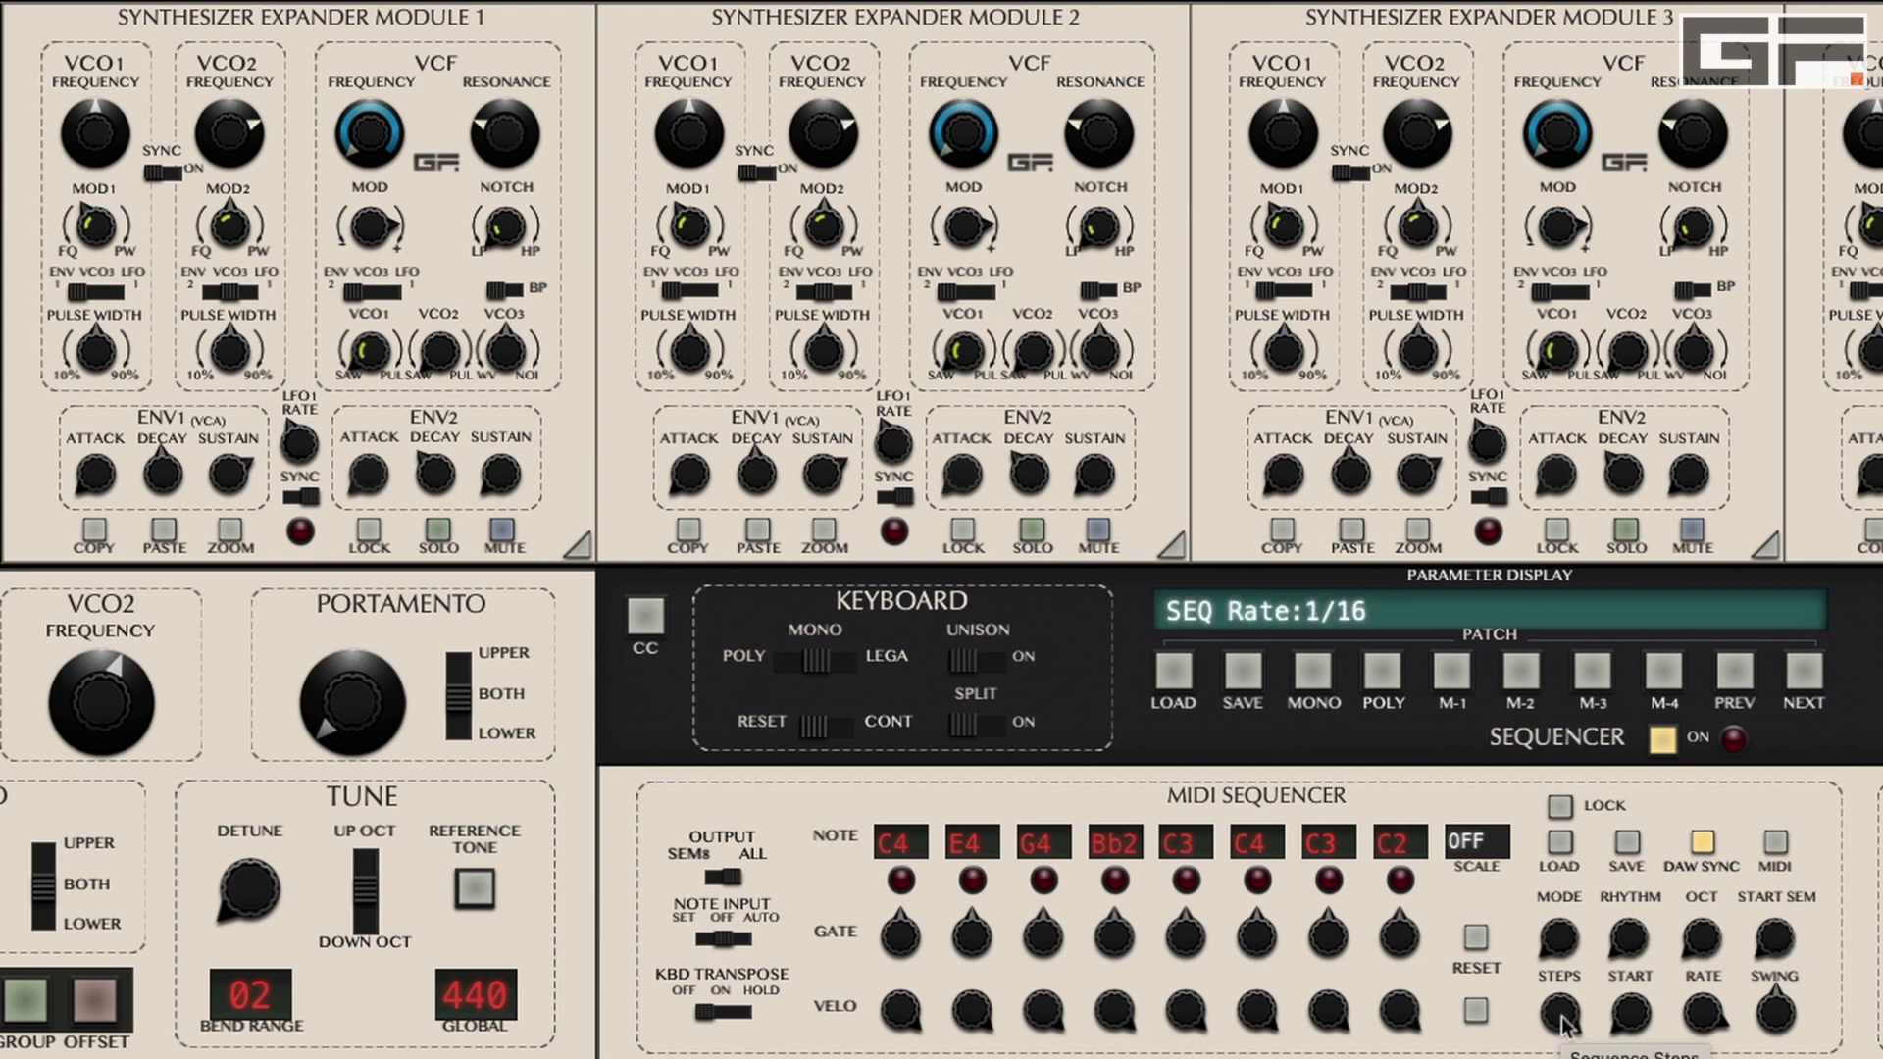
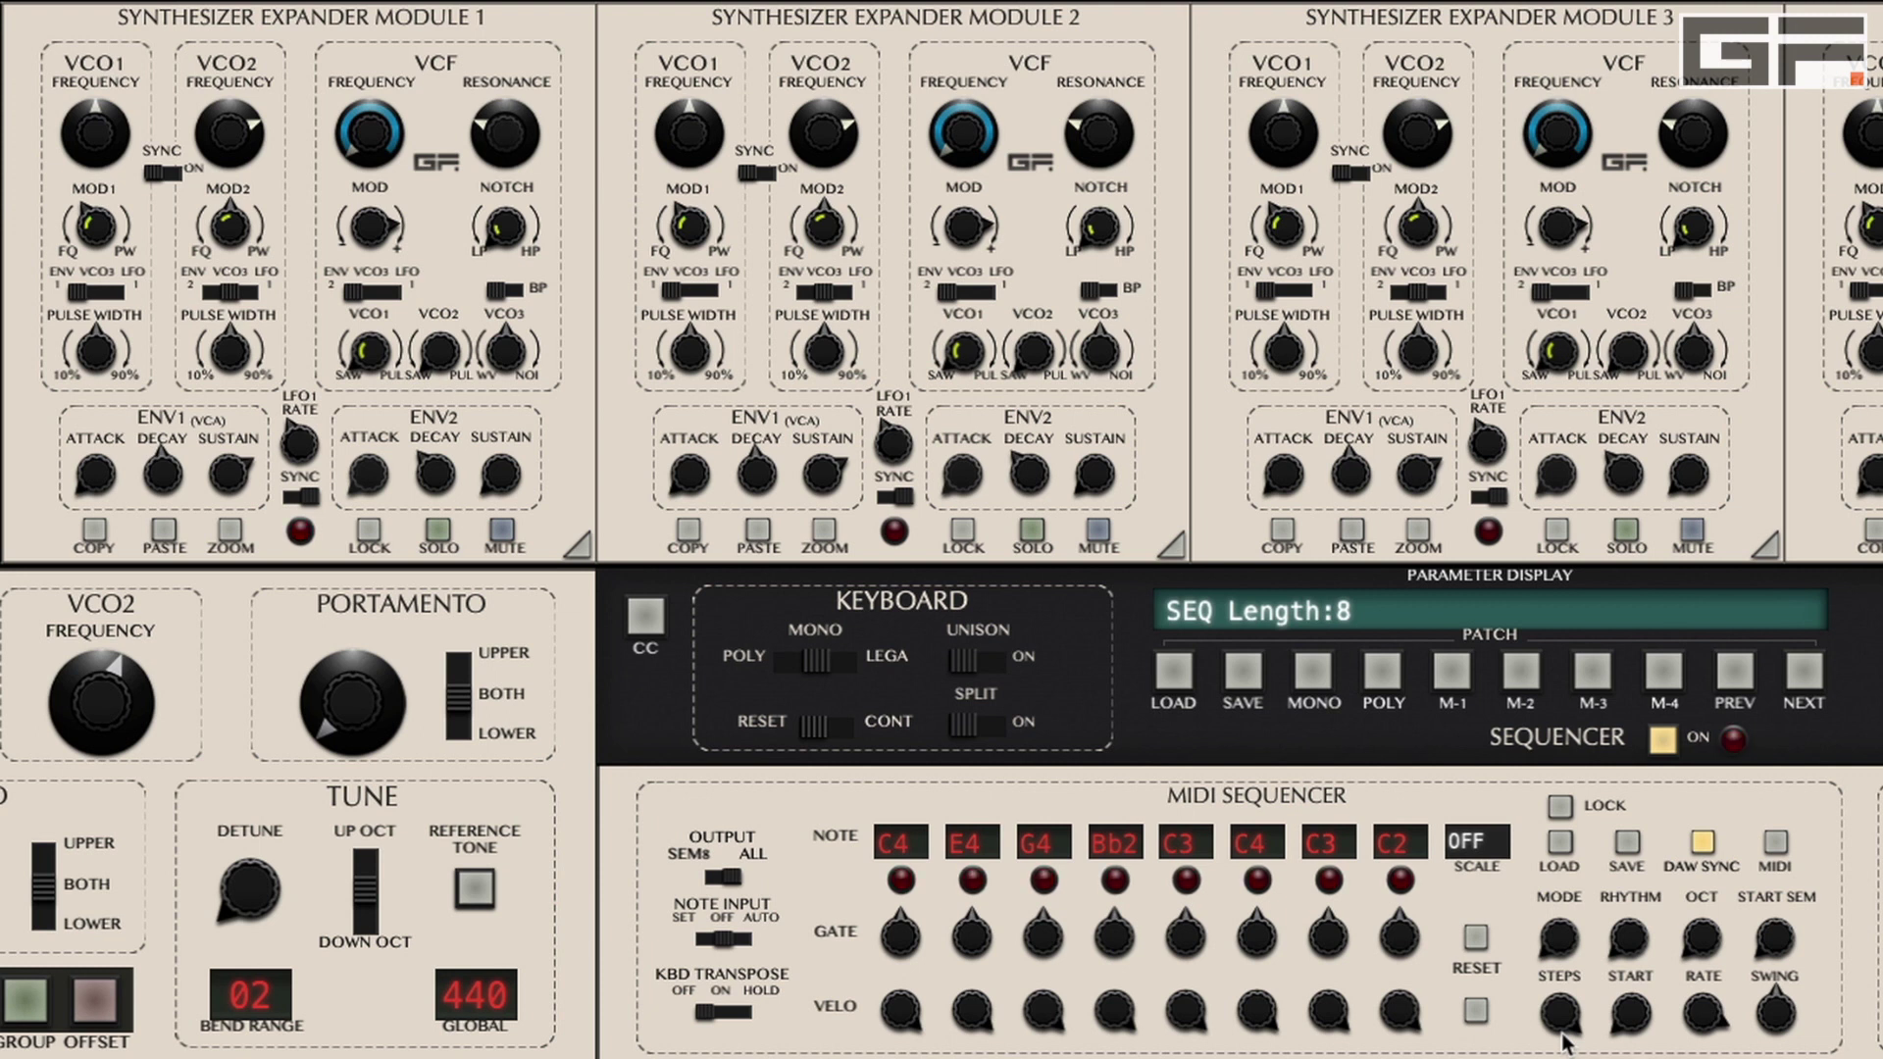
click(1625, 1022)
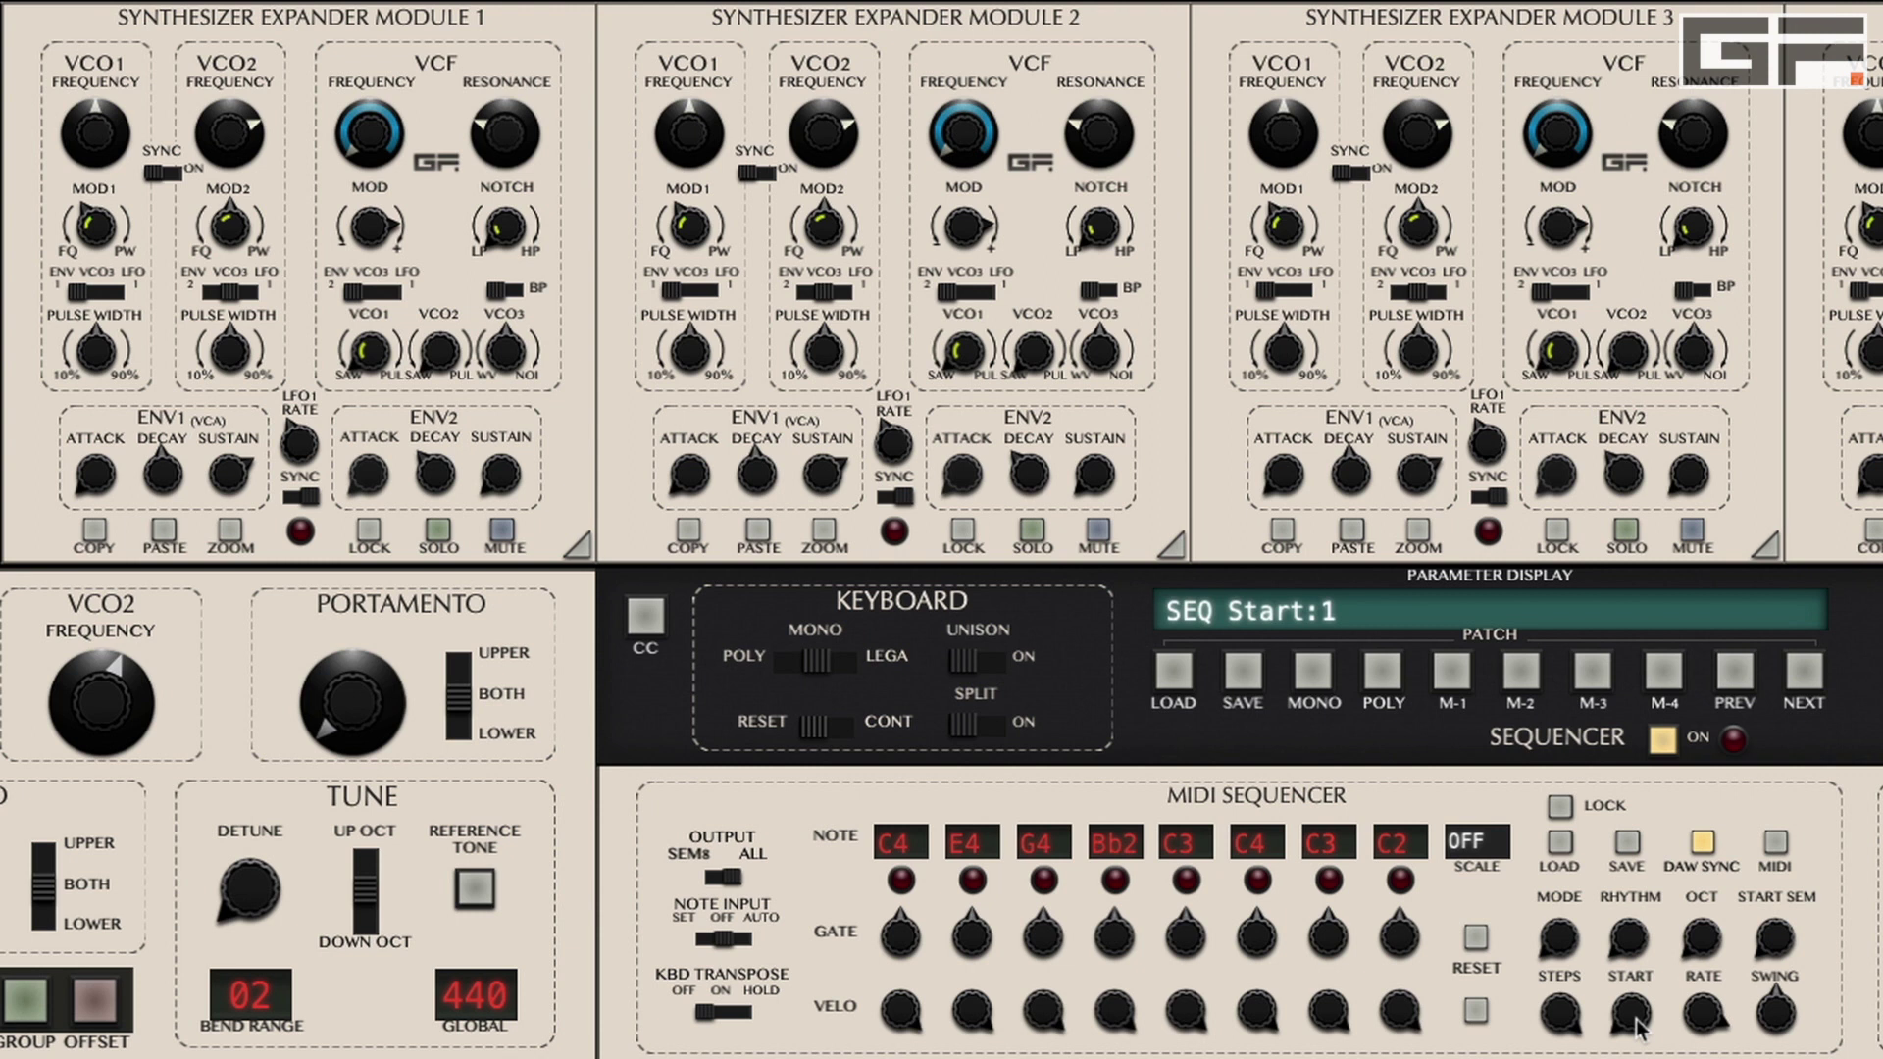
drag(1636, 1025, 1650, 880)
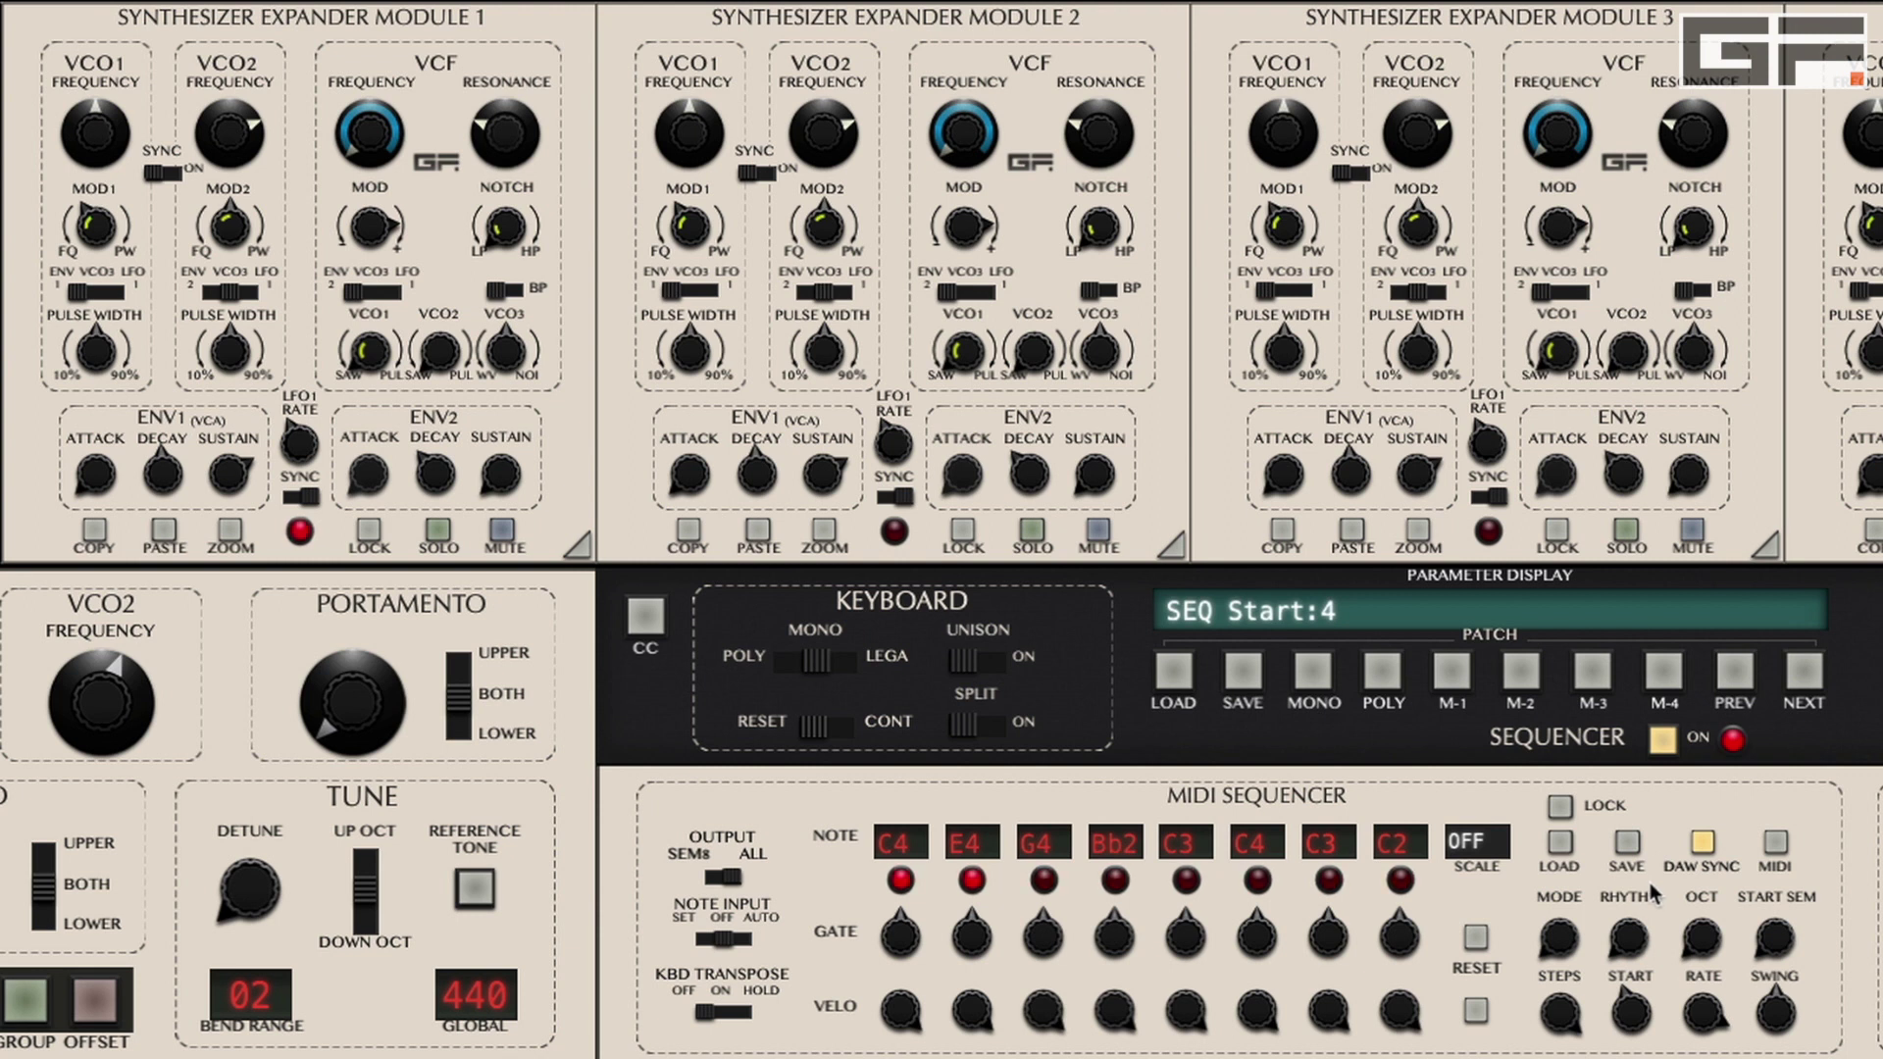
drag(1636, 1025, 1644, 966)
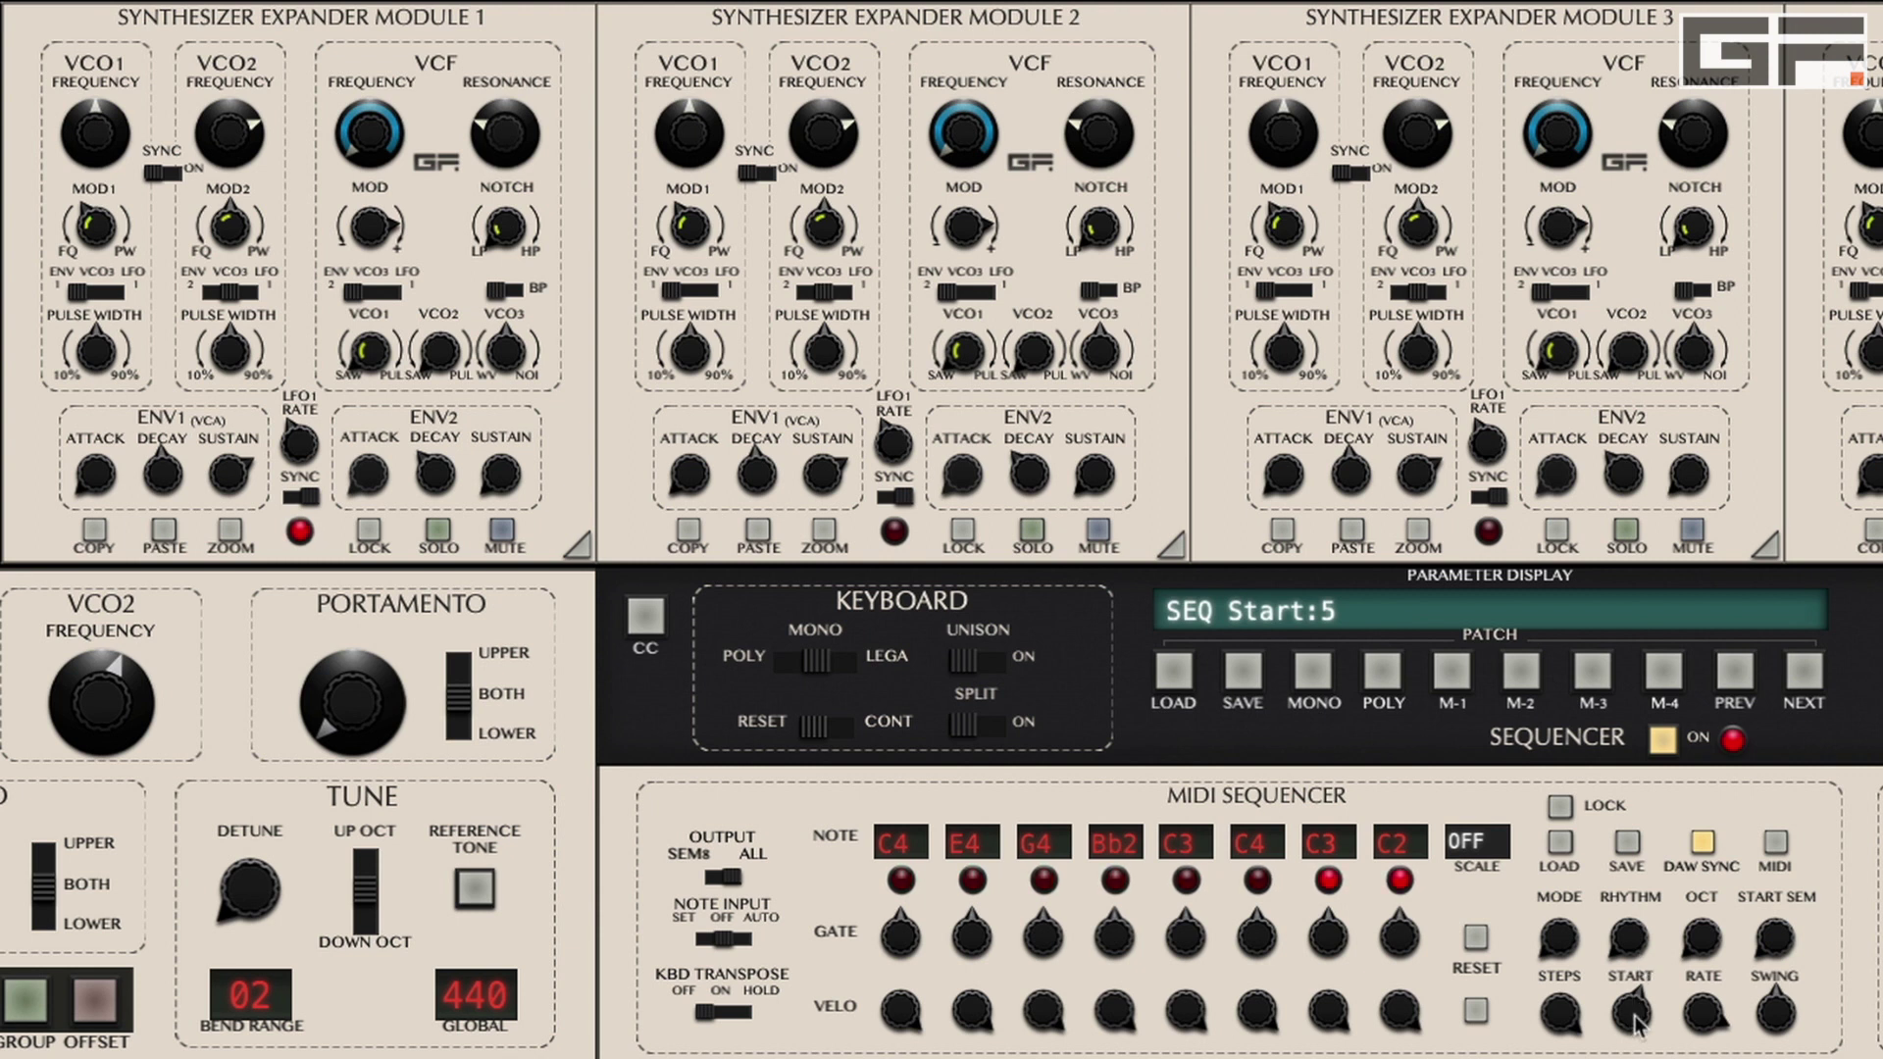
drag(1635, 1025, 1636, 984)
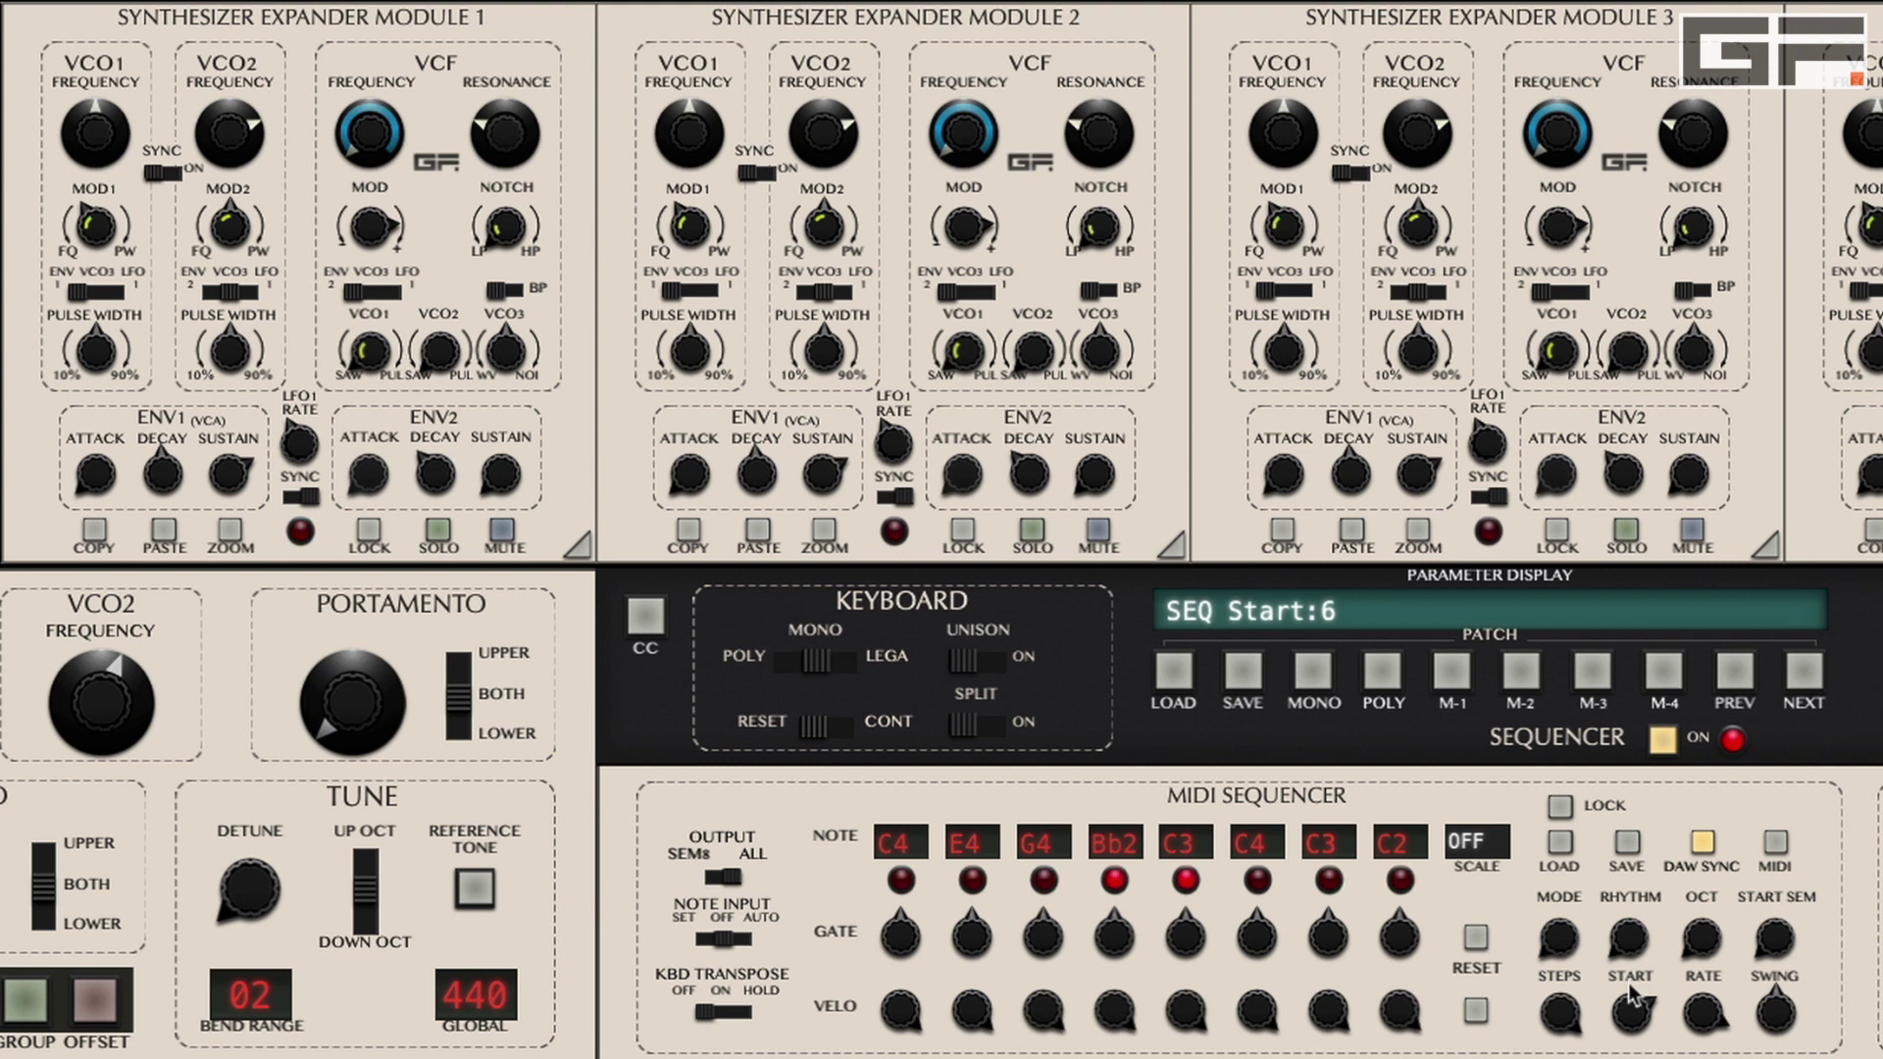
drag(1636, 983, 1643, 971)
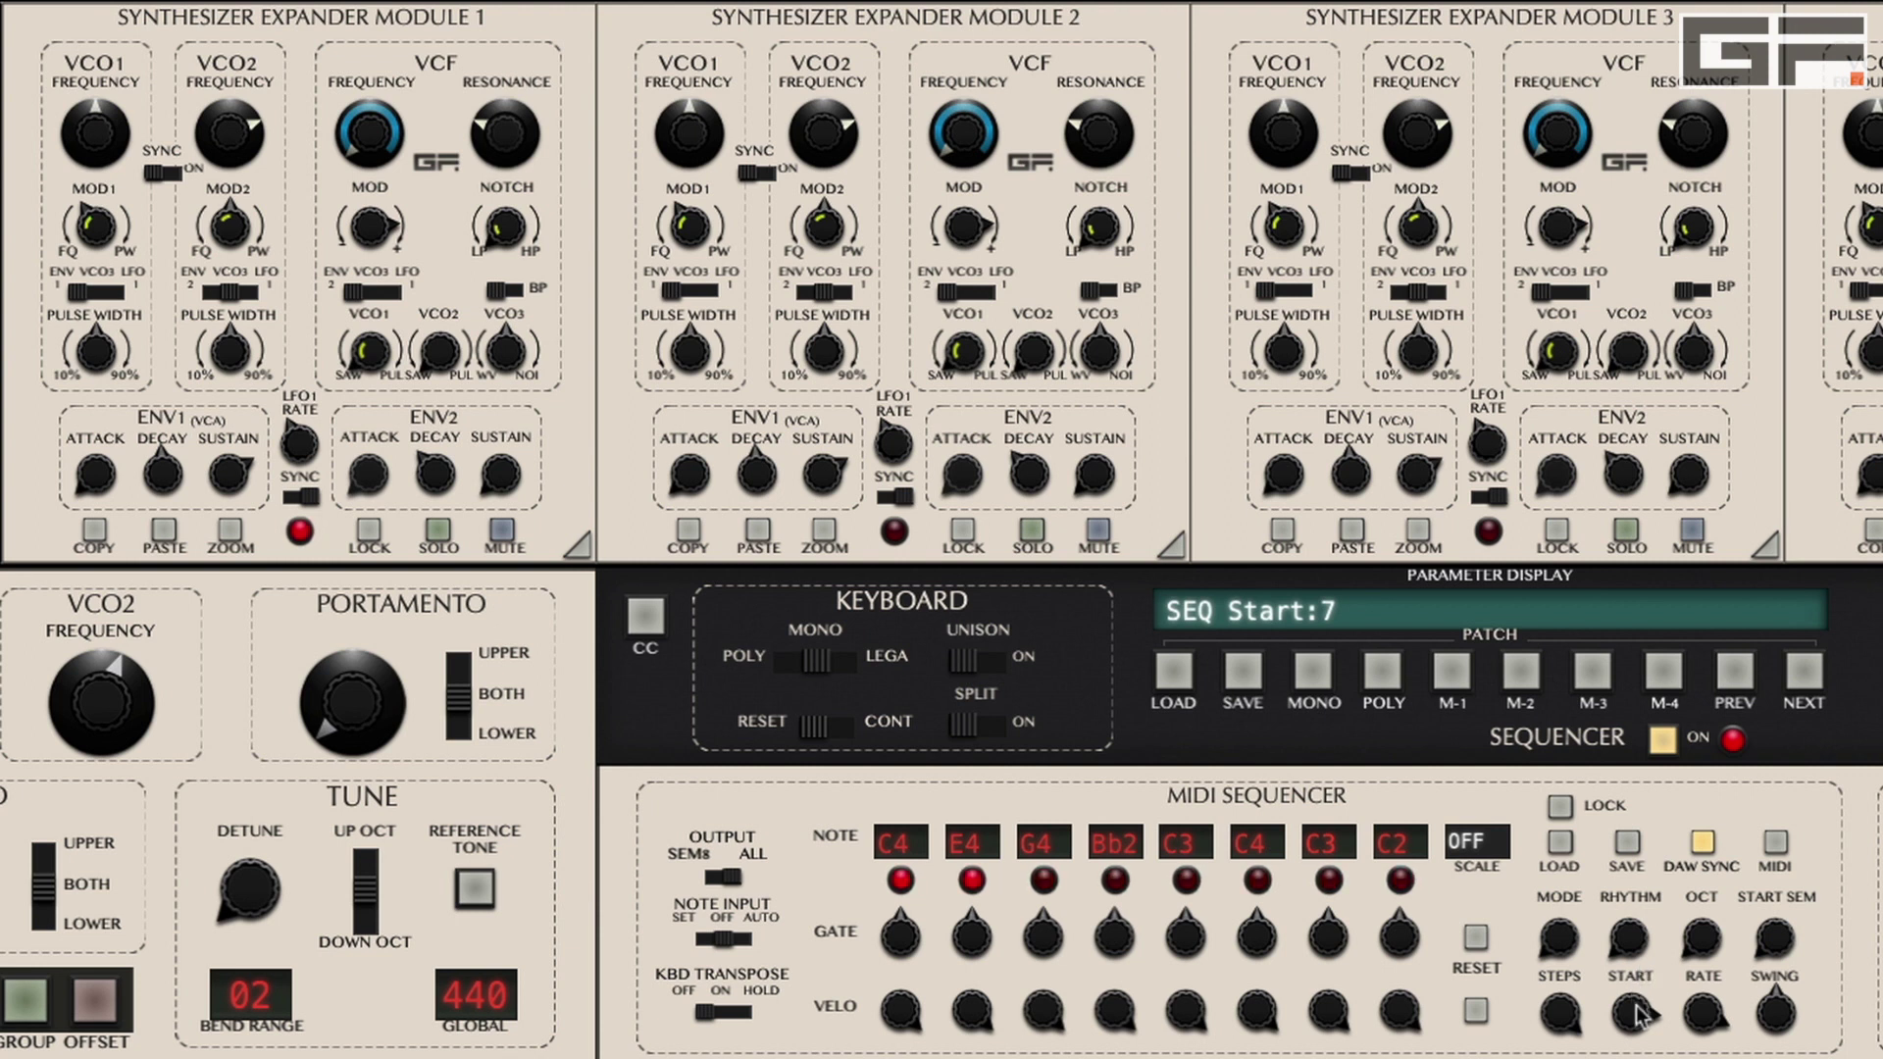
drag(1636, 1017, 1700, 1055)
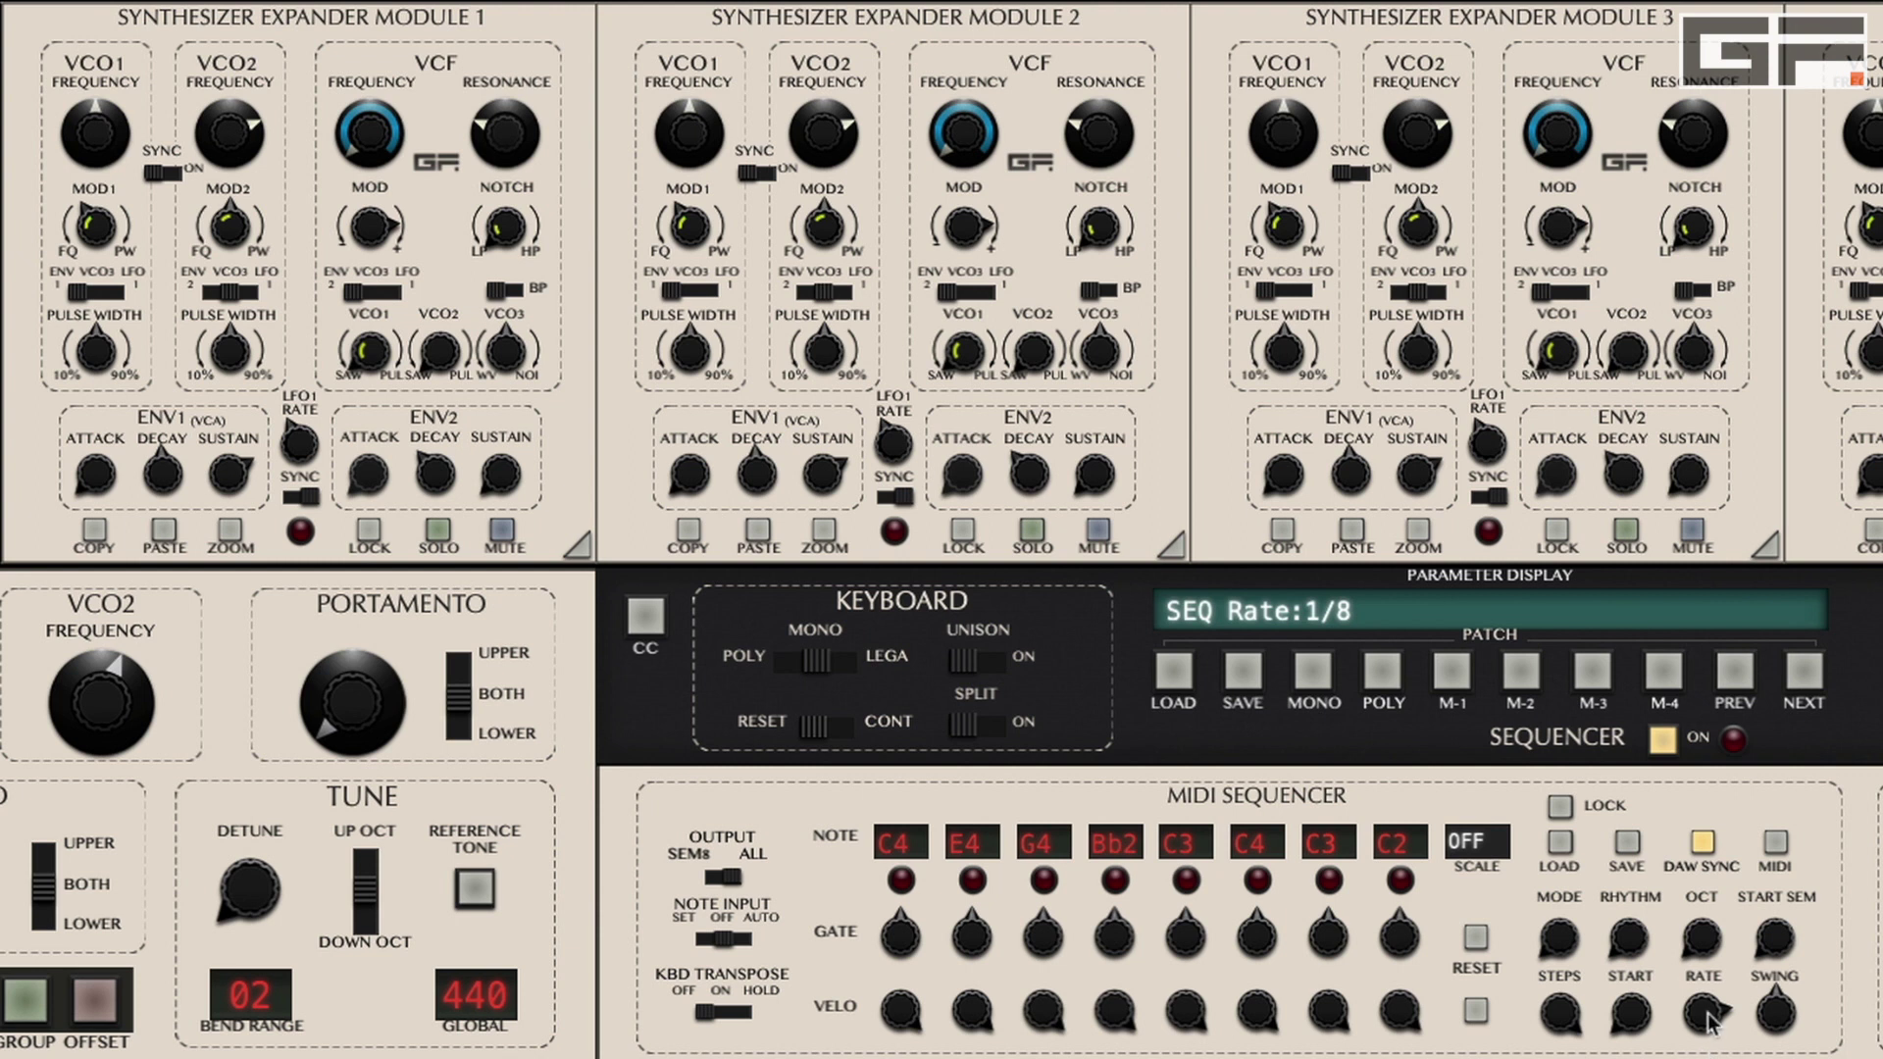
- Adjust the sequencer rate, try a swing of 0.7343, and reset the swing to 0.5000
drag(1707, 1016, 1740, 926)
mouse_move(1729, 1012)
mouse_down()
mouse_move(1705, 1048)
mouse_move(1715, 1016)
mouse_up()
drag(1777, 1023, 1786, 978)
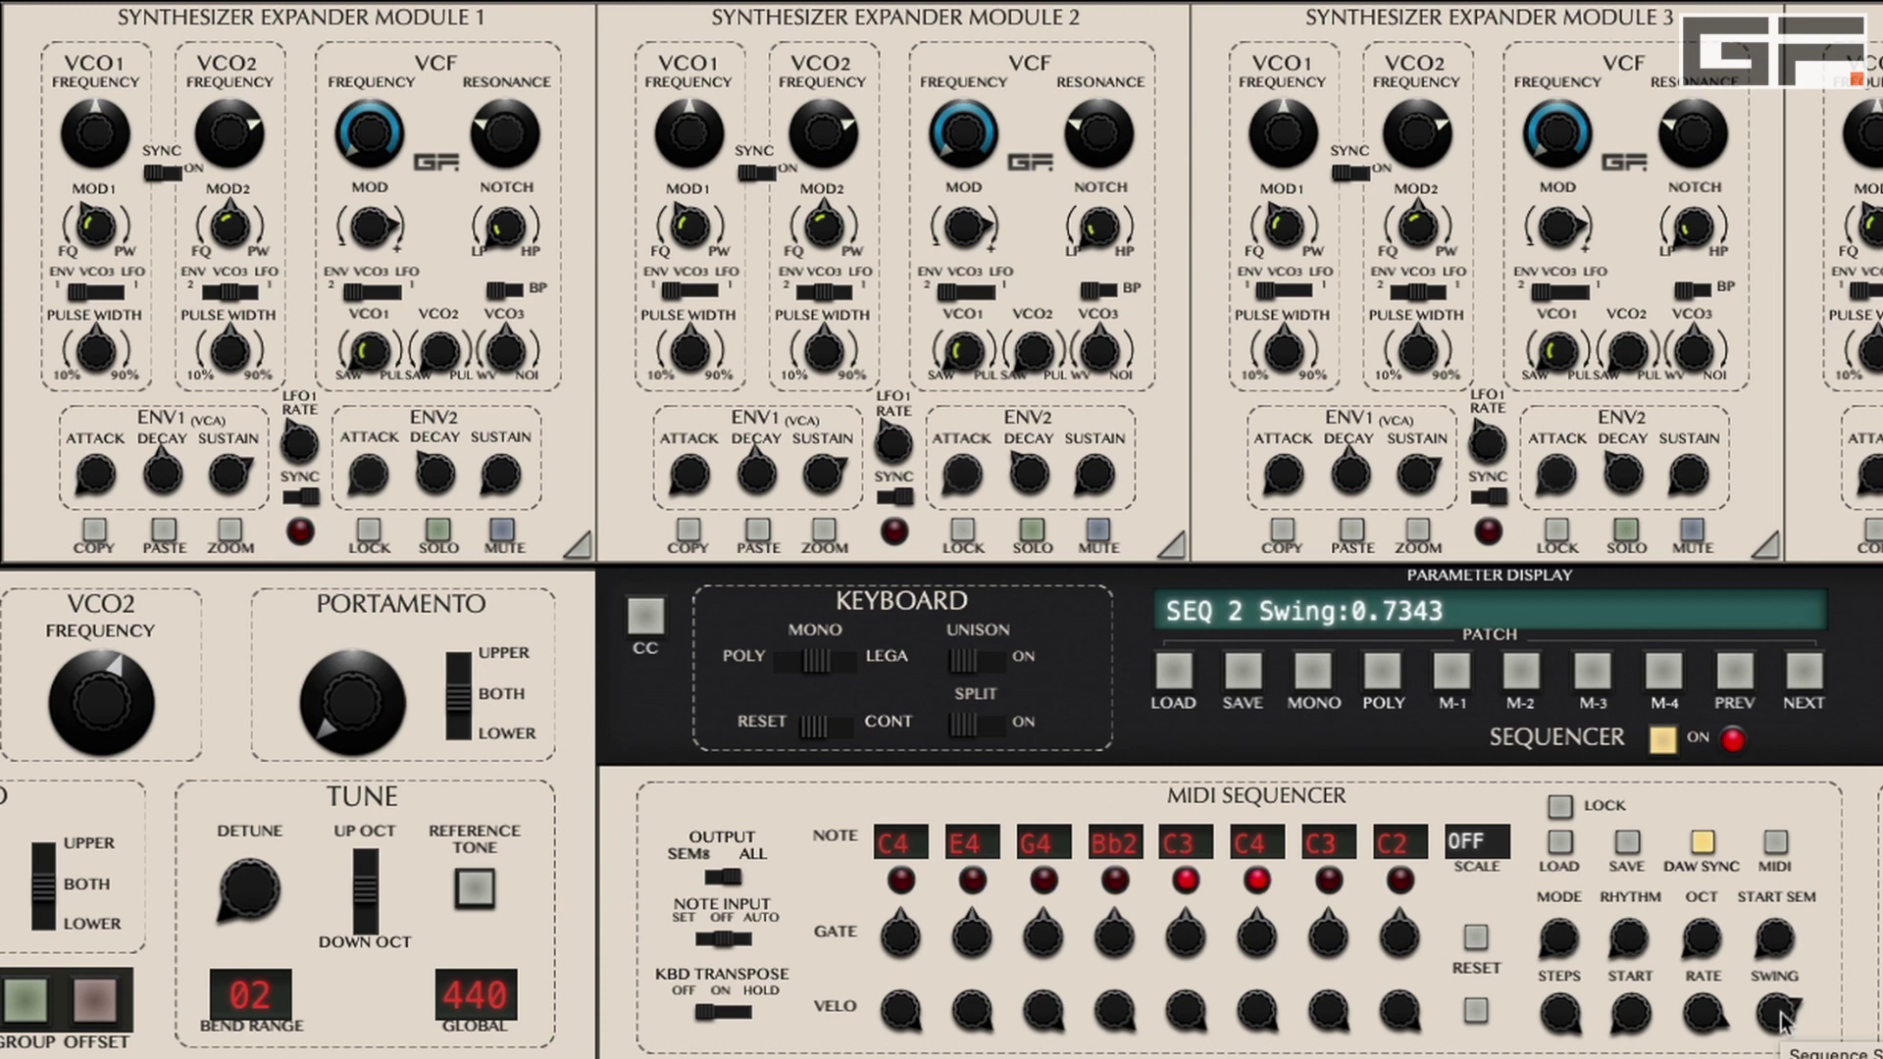
double_click(1781, 1018)
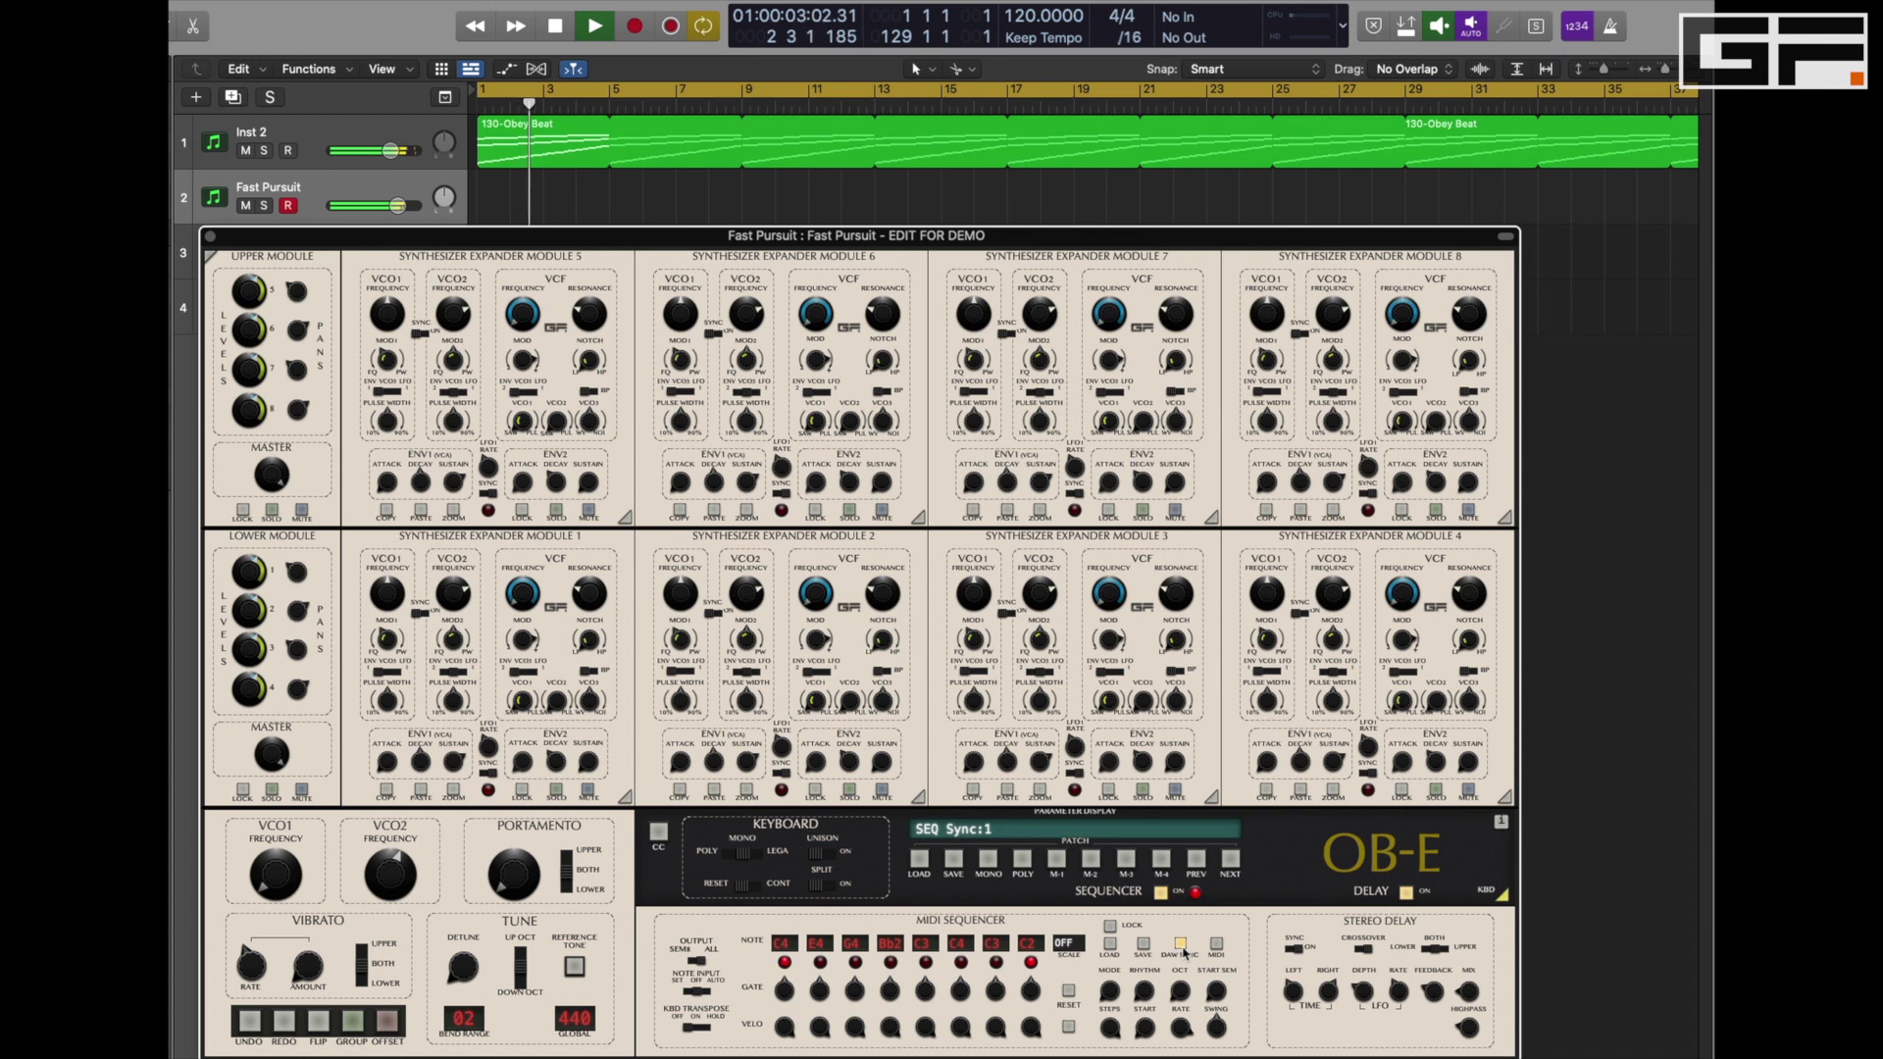
- With playback rewound and the sequencer off, place the sequence as a MIDI region at bar 1 of the Fast Pursuit track and audition it
key(space)
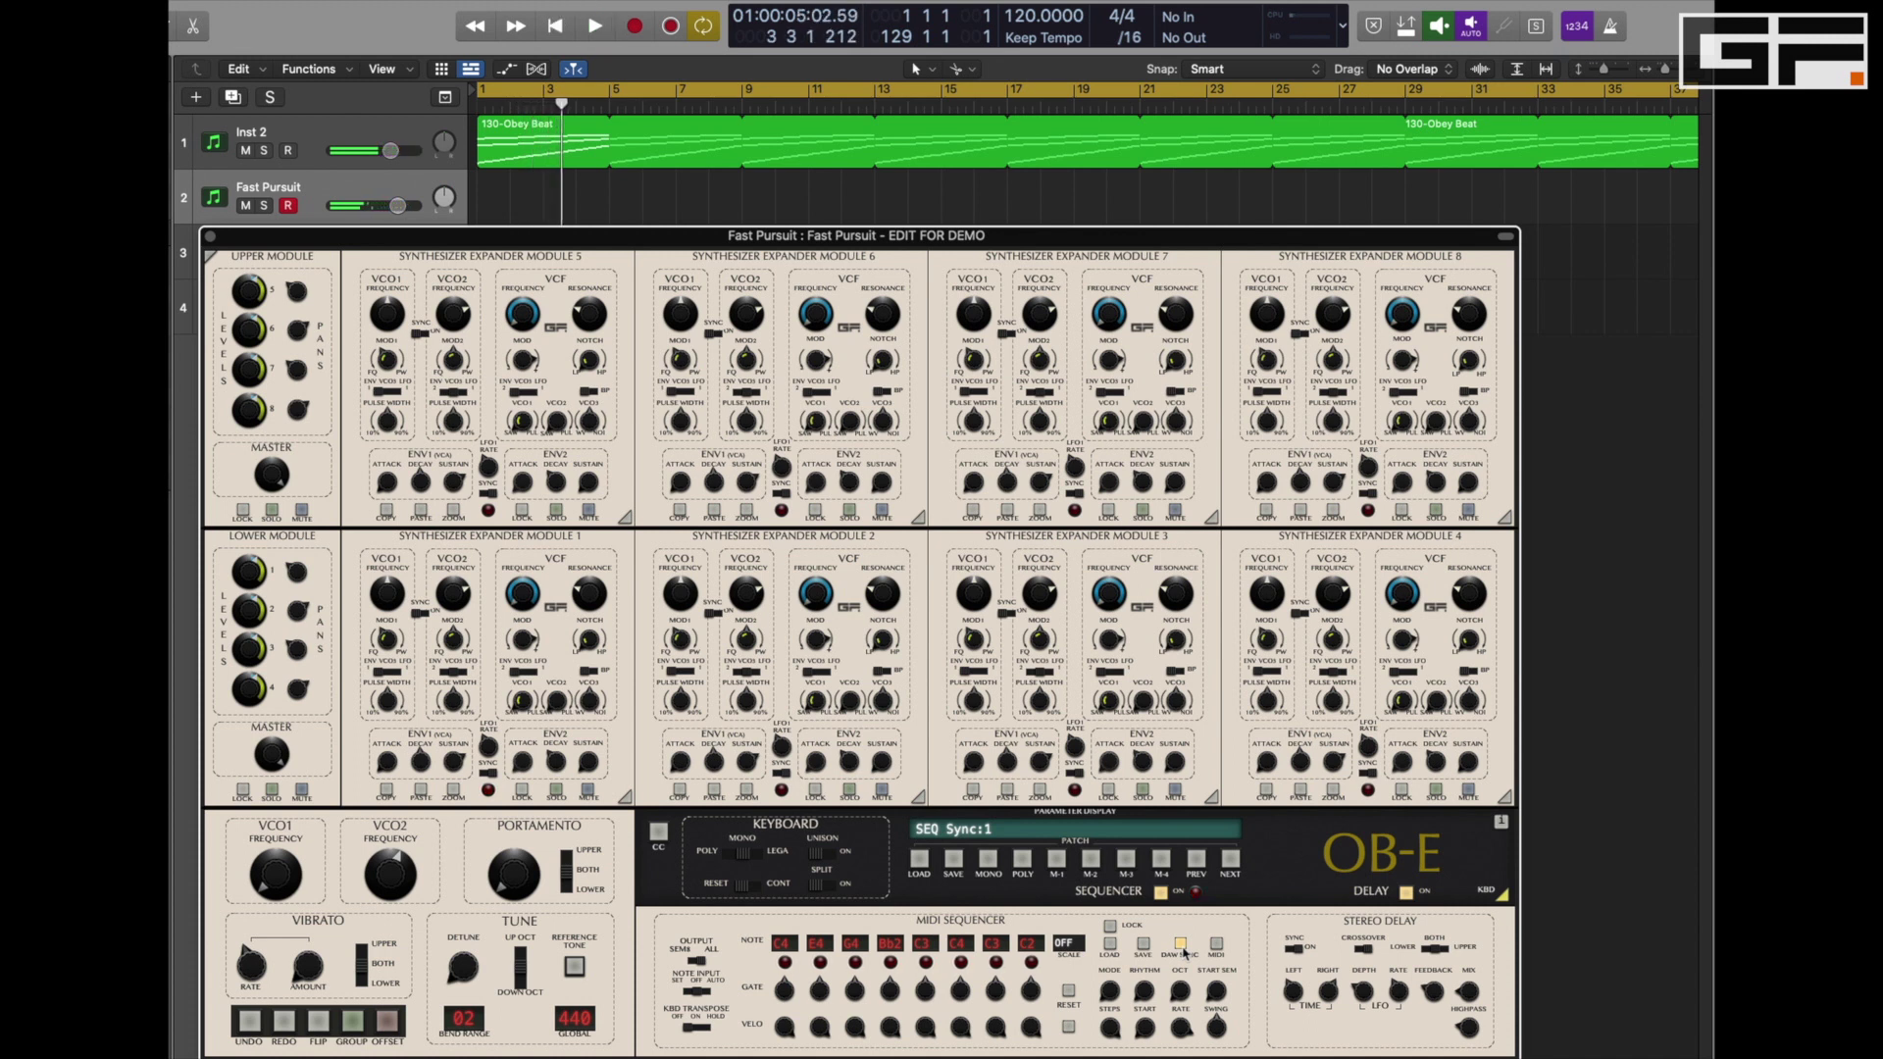
key(Return)
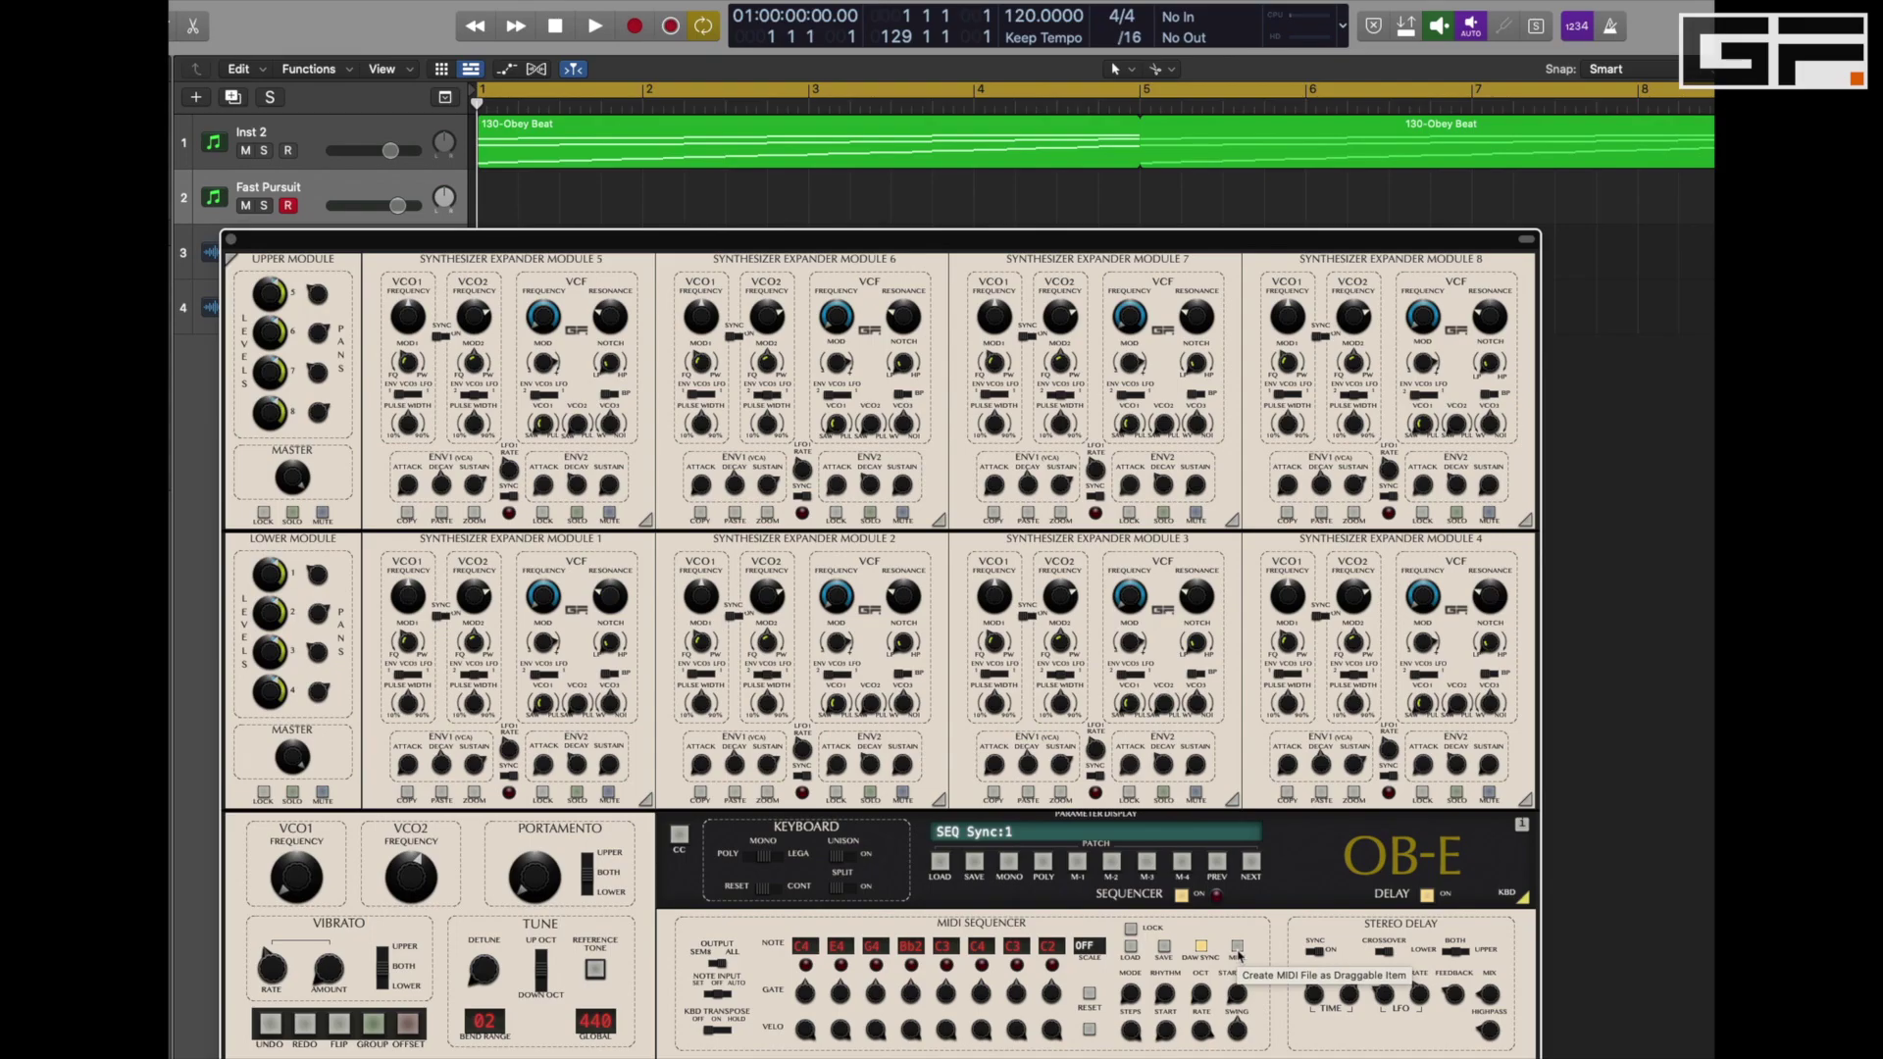
click(1182, 895)
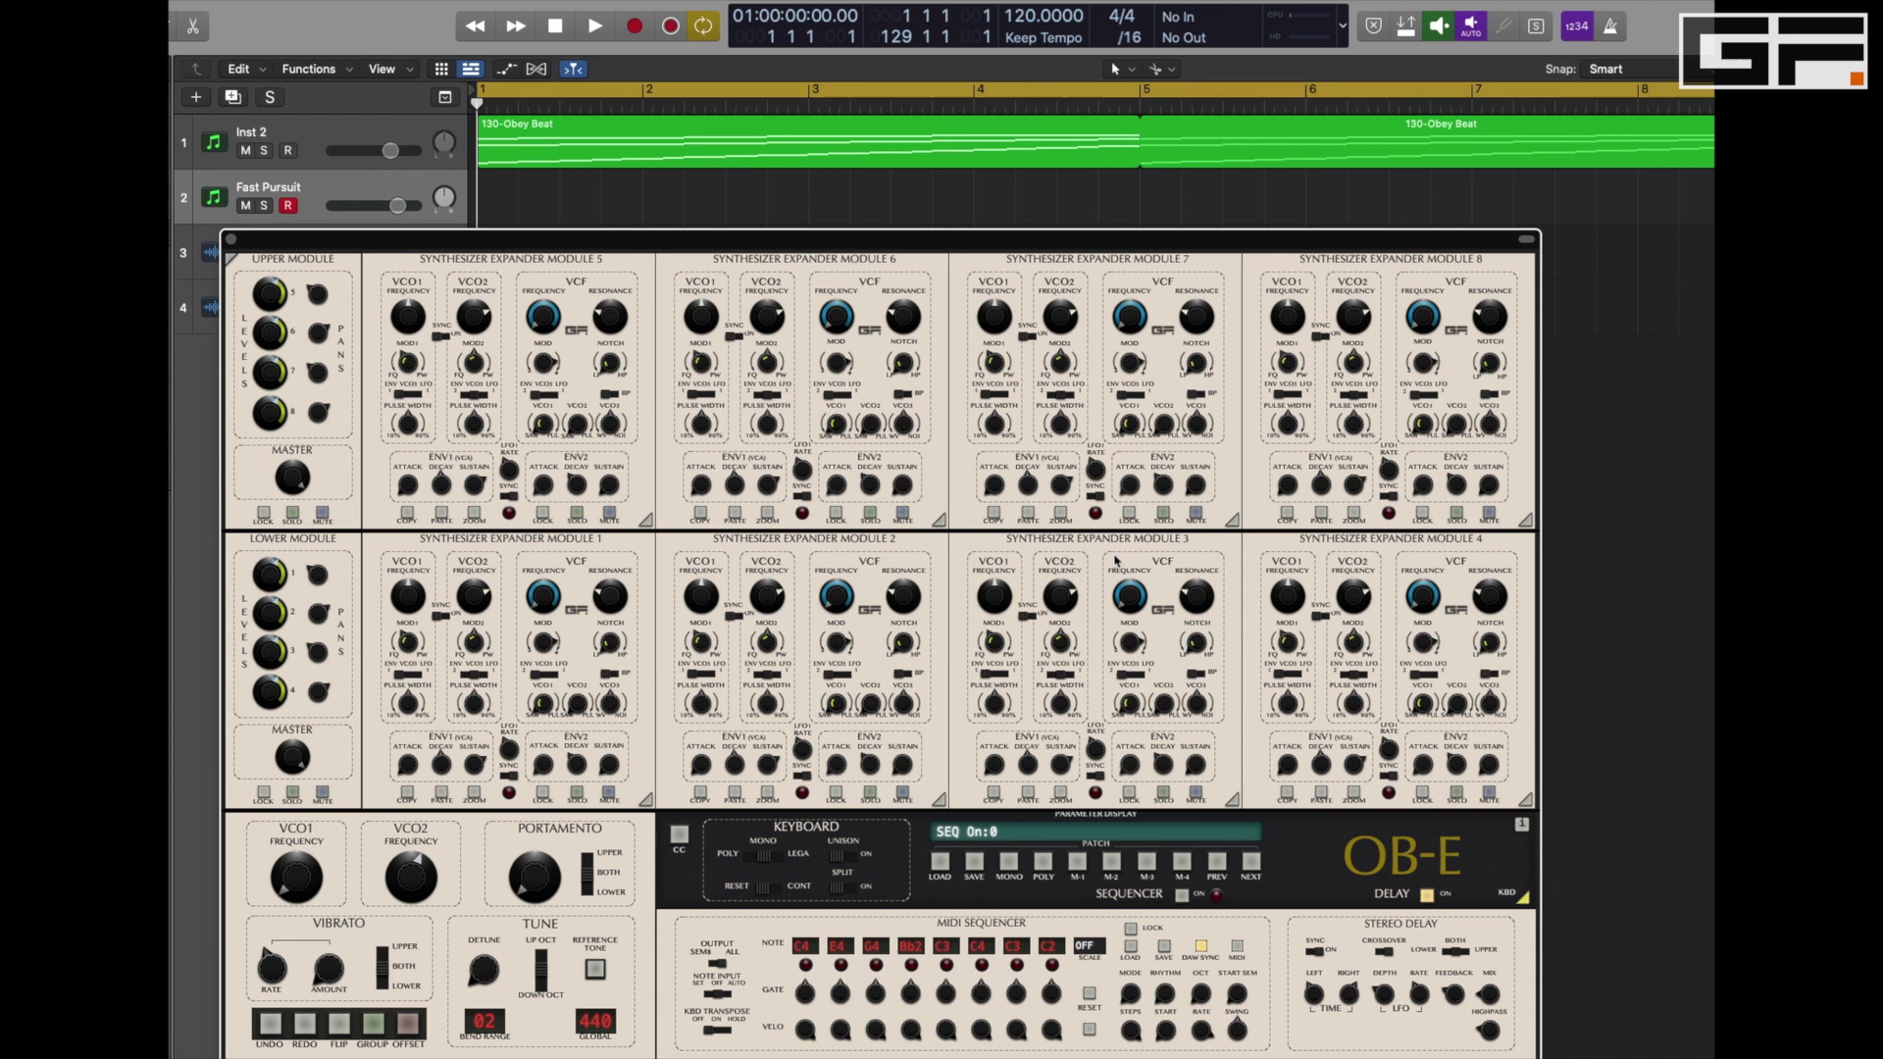
drag(763, 227, 475, 208)
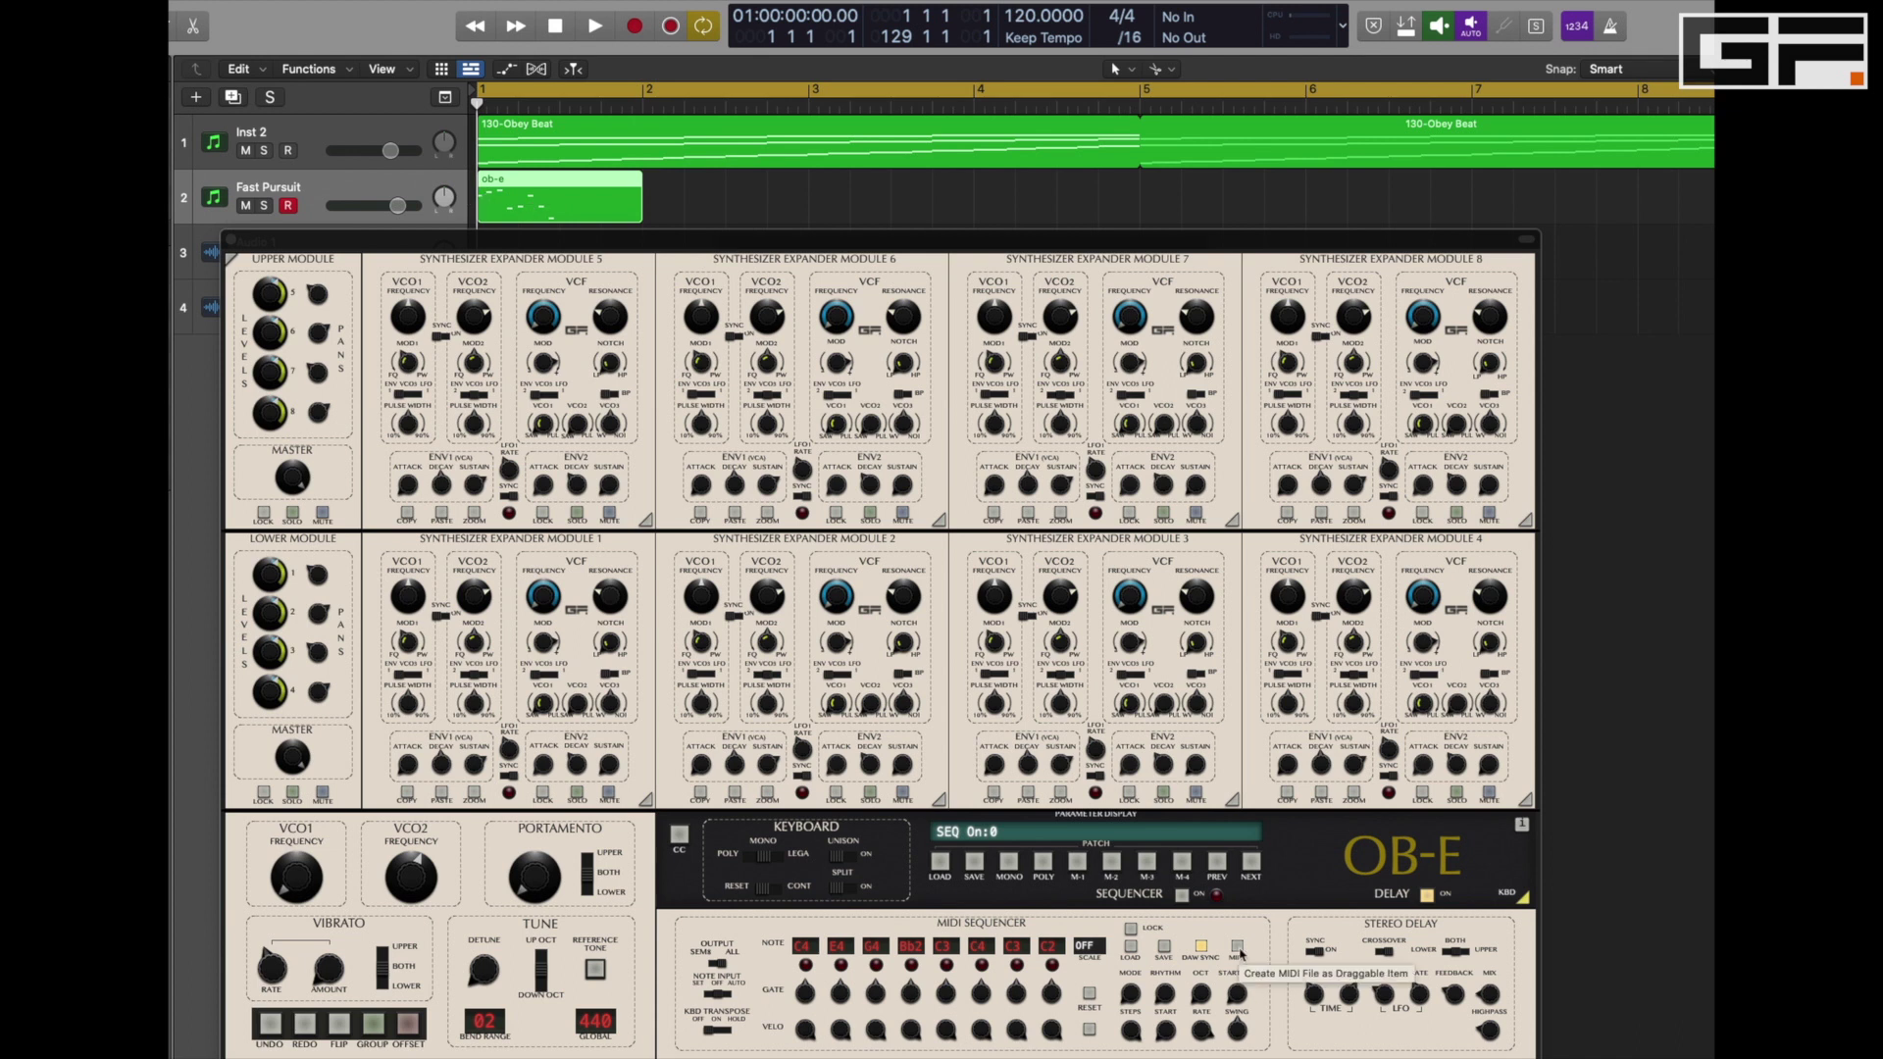
key(space)
key(space)
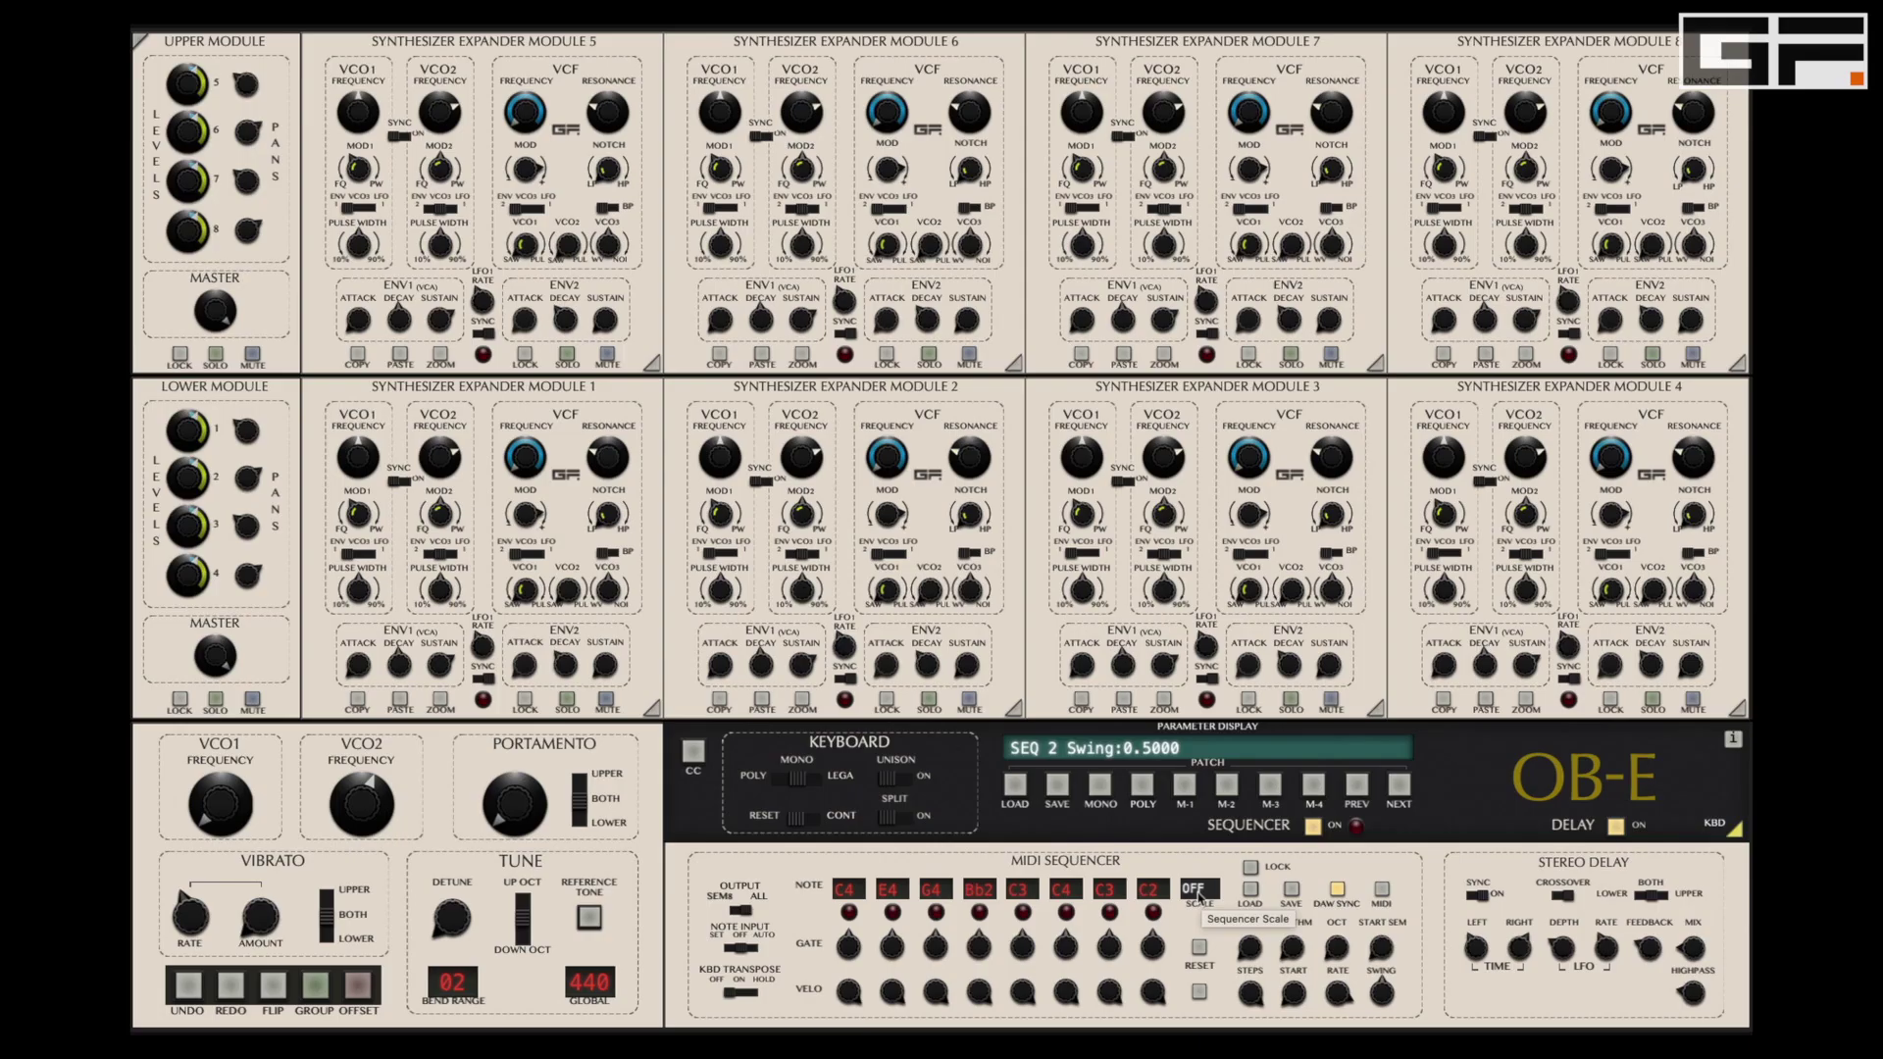
- Try the F#Min, A#Min and C Min sequencer scales, and return the scale to OFF
click(1193, 890)
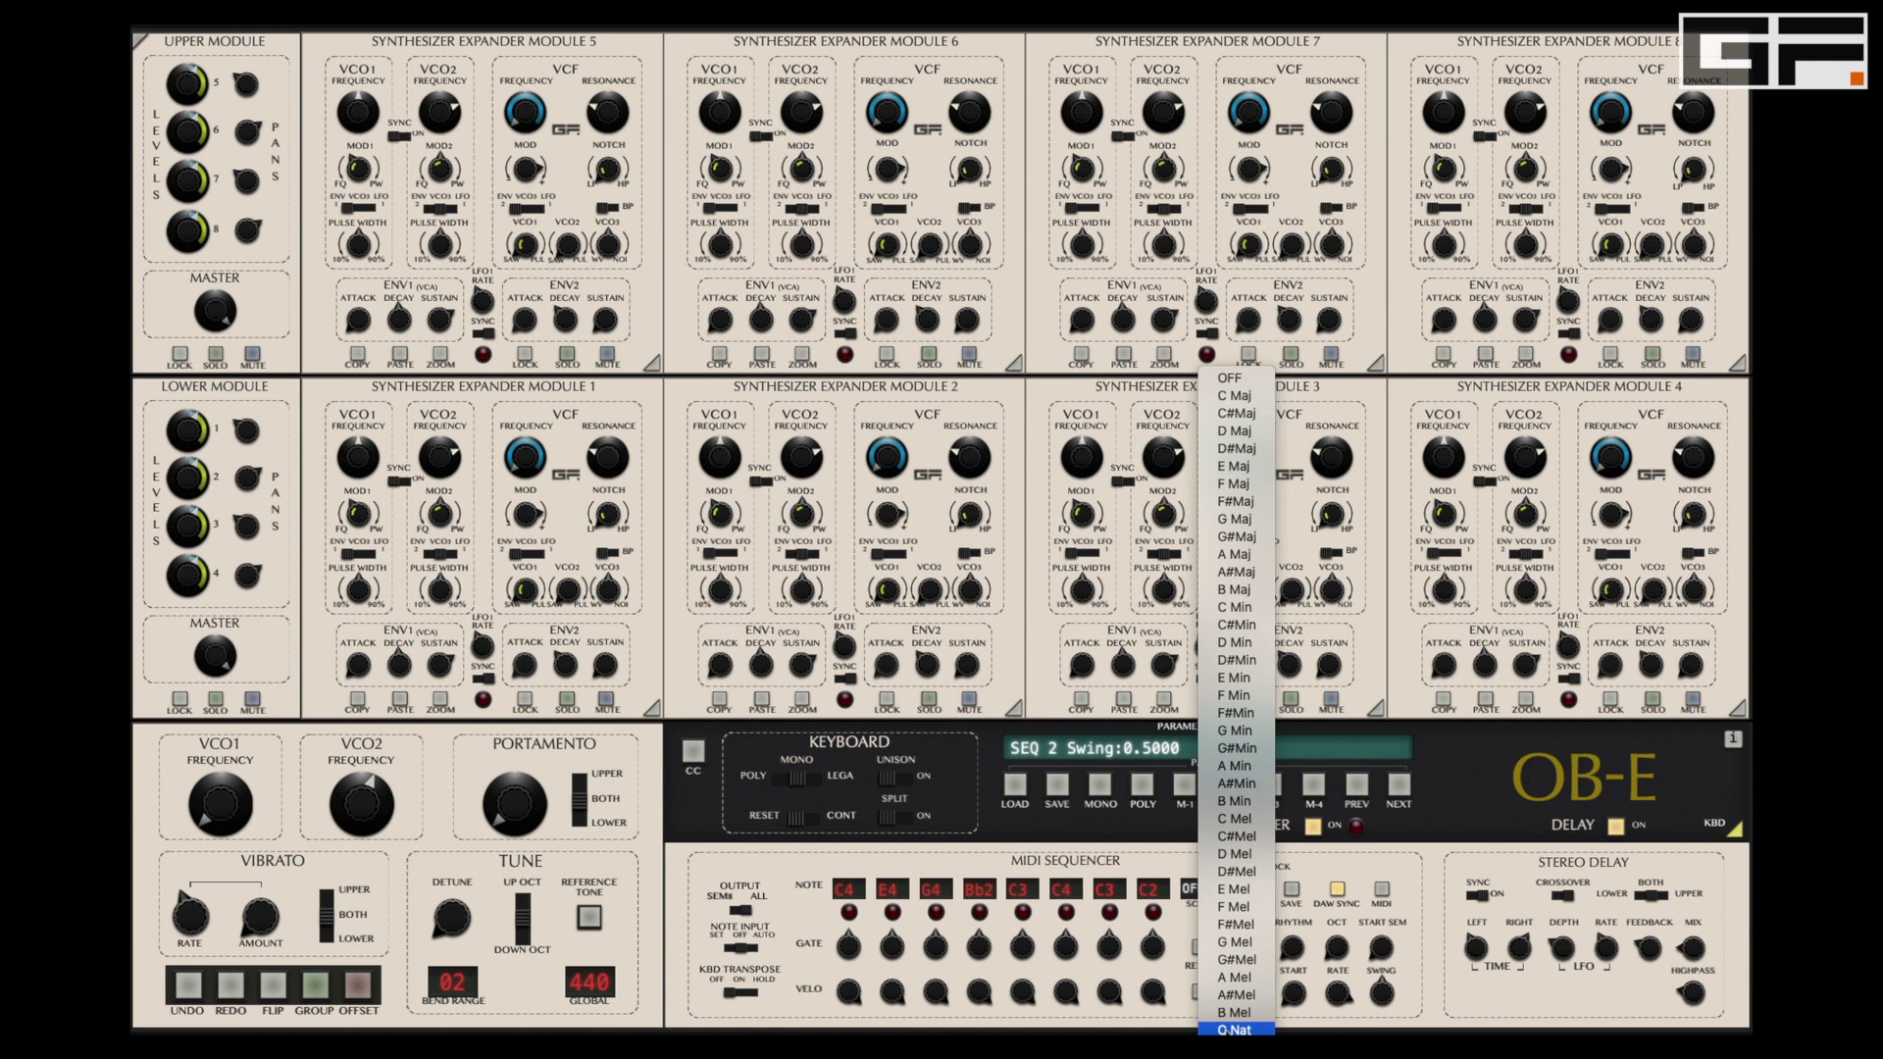
click(1234, 715)
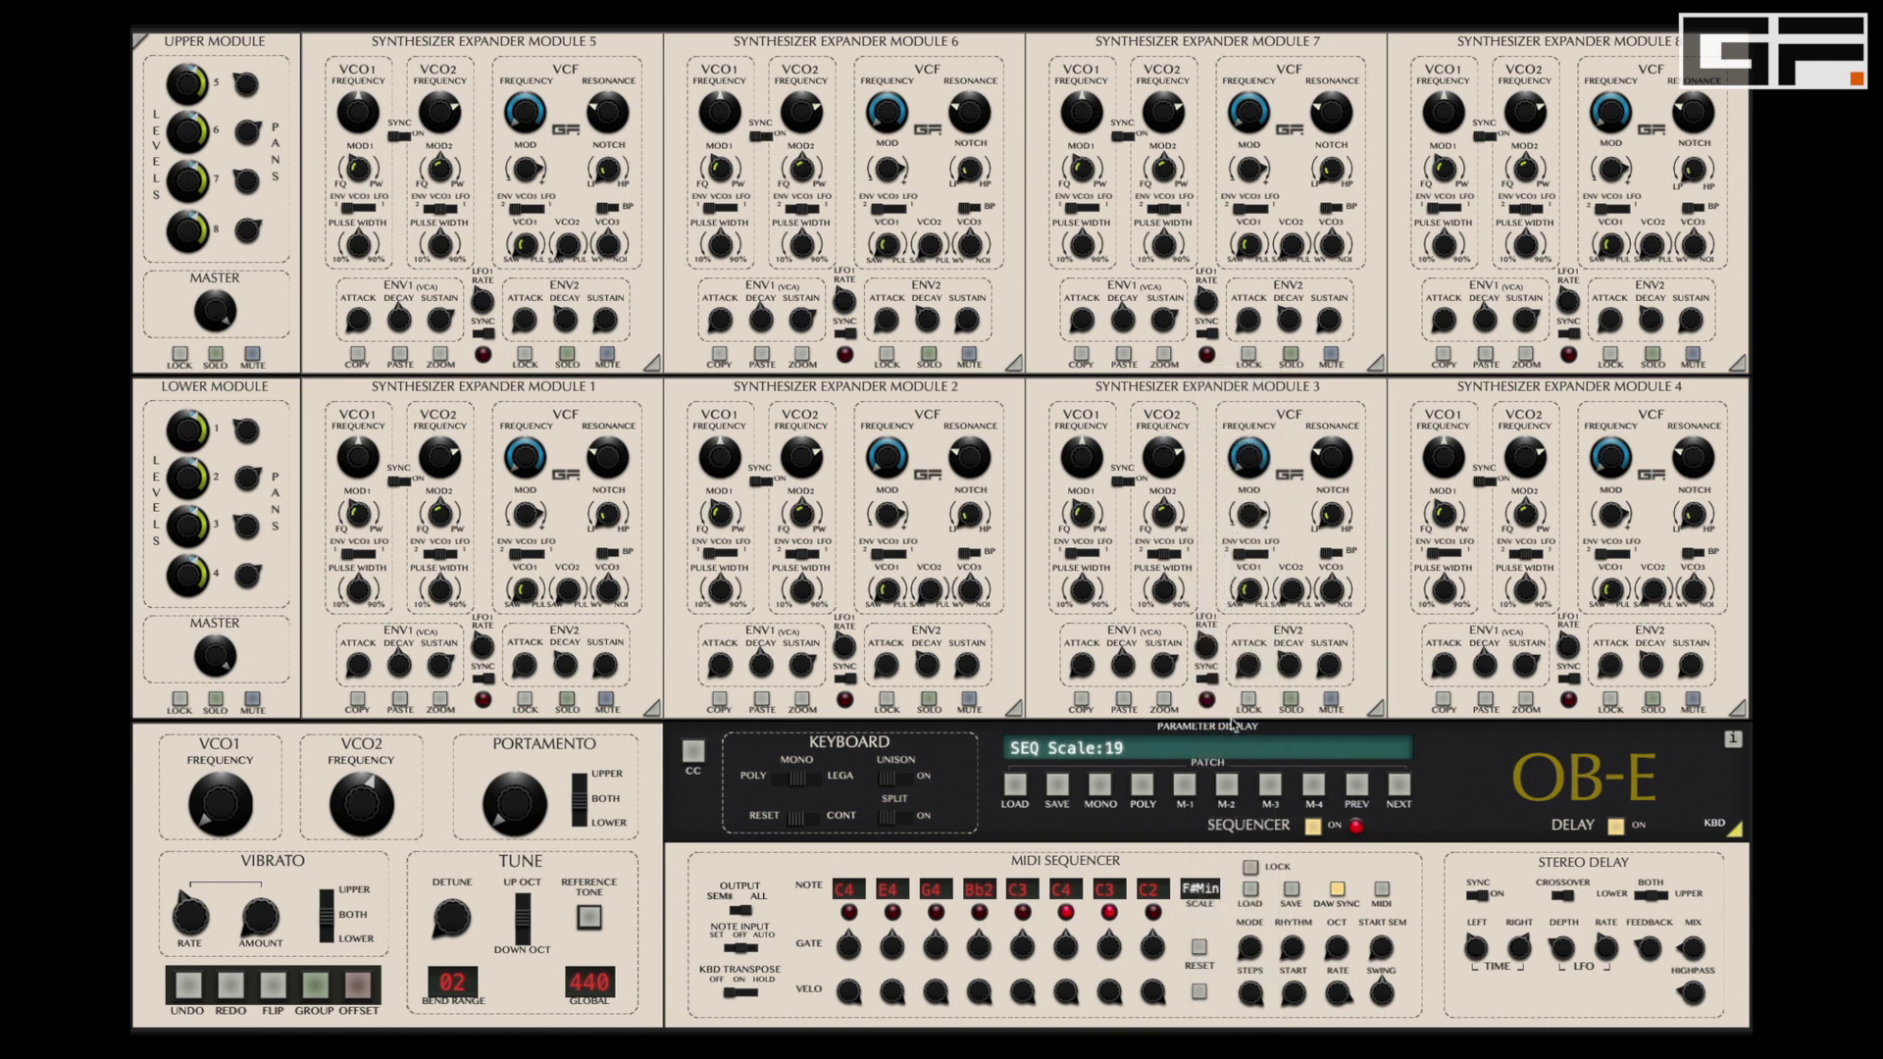
click(1200, 890)
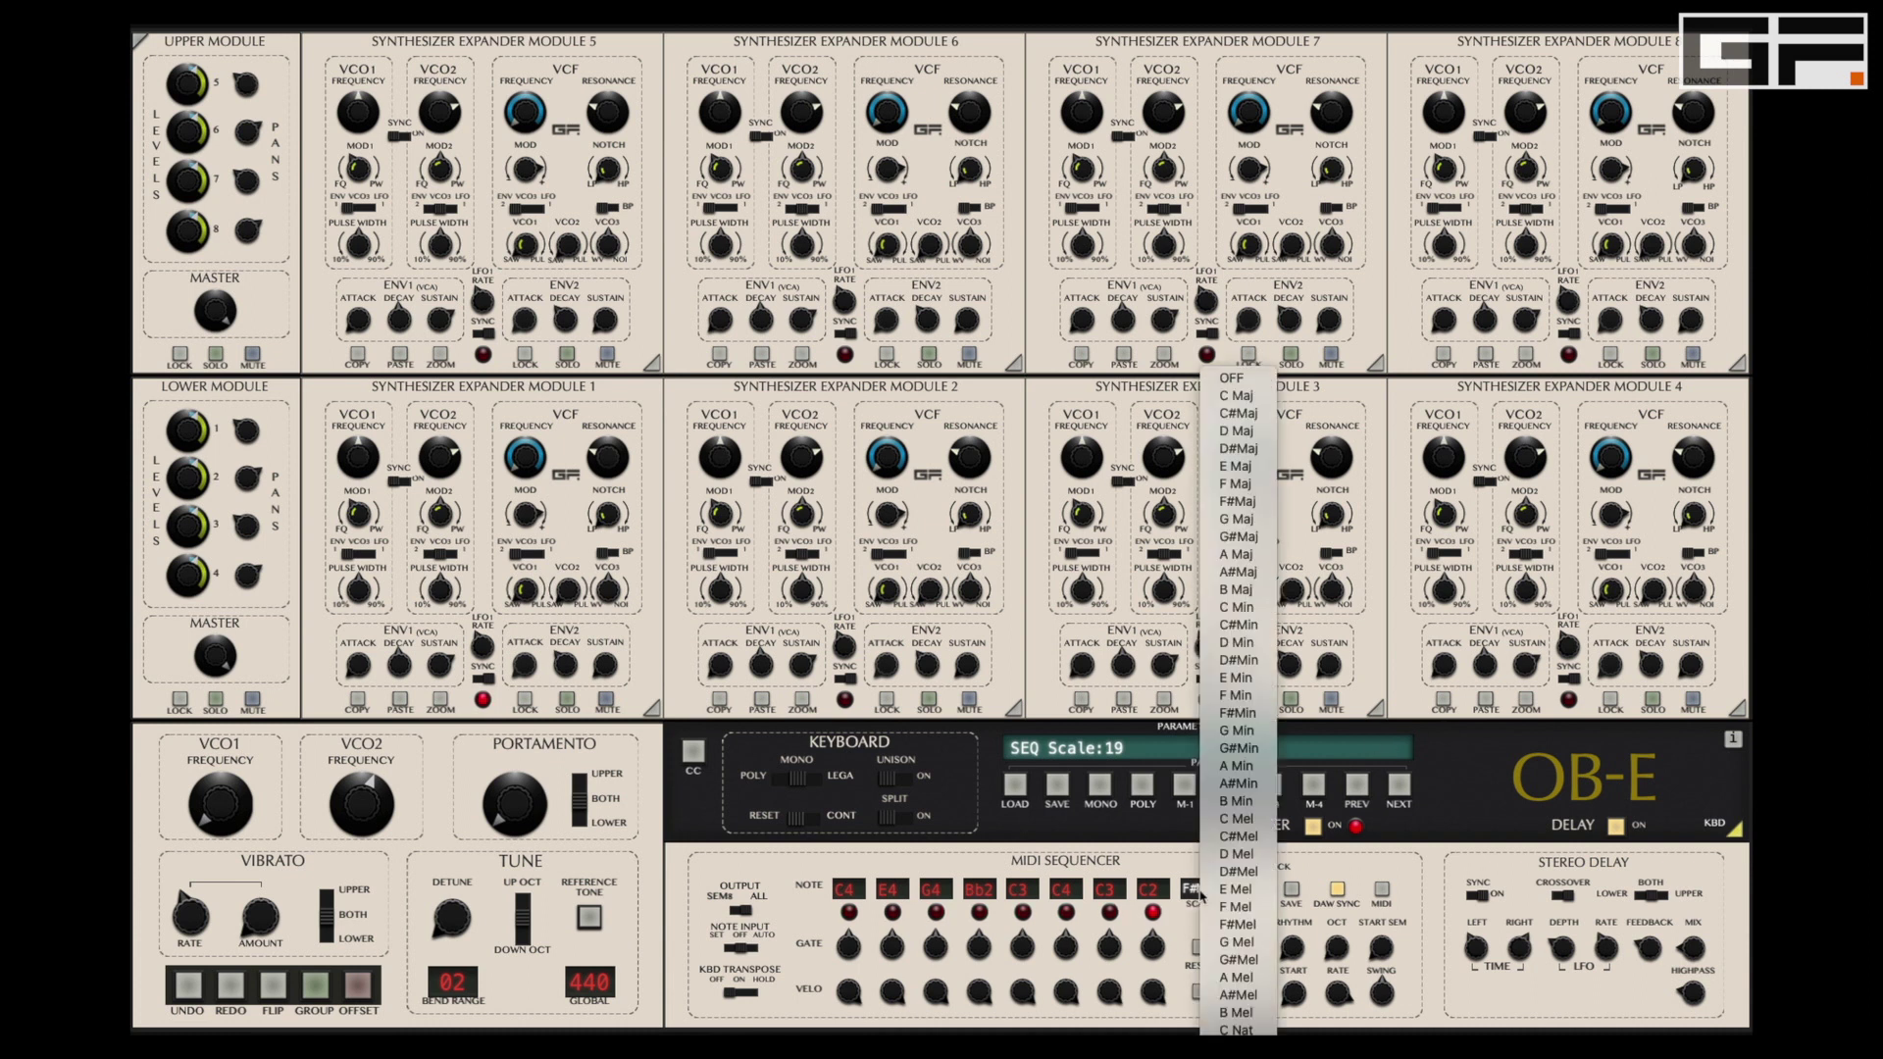
click(1232, 785)
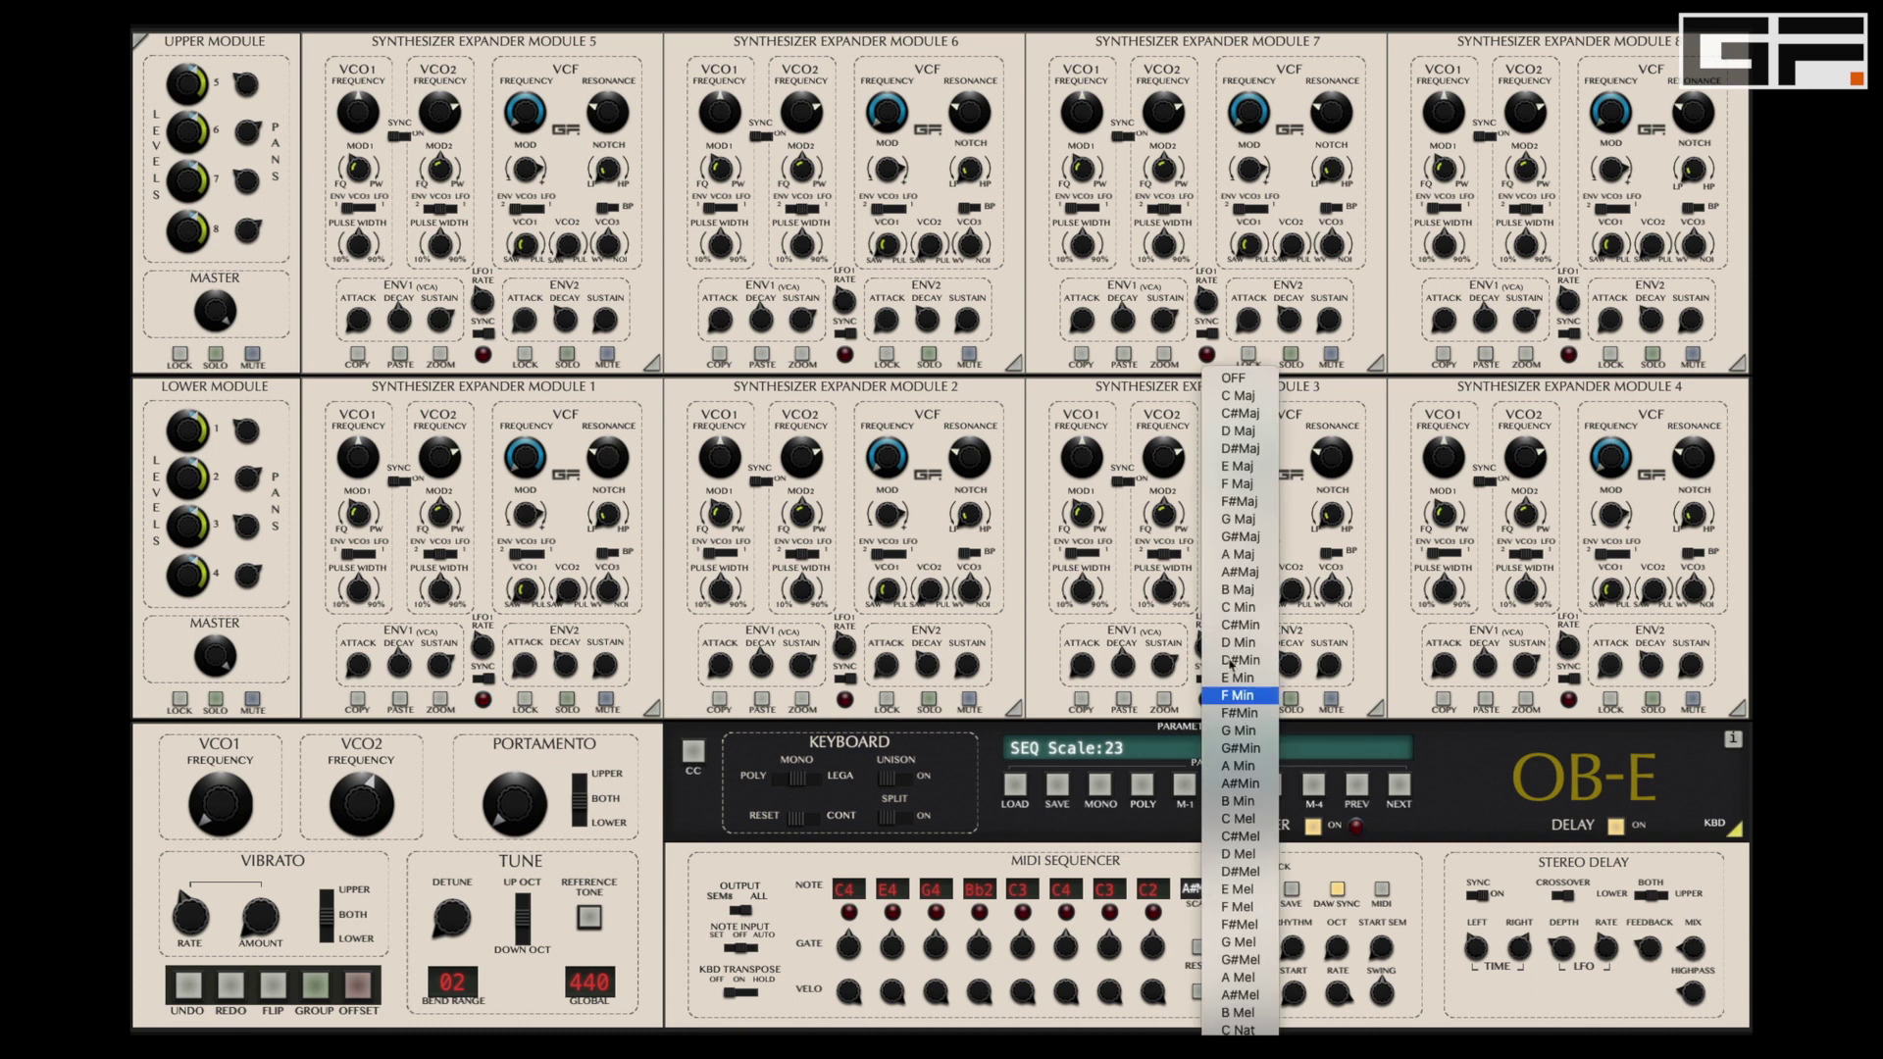
click(1233, 610)
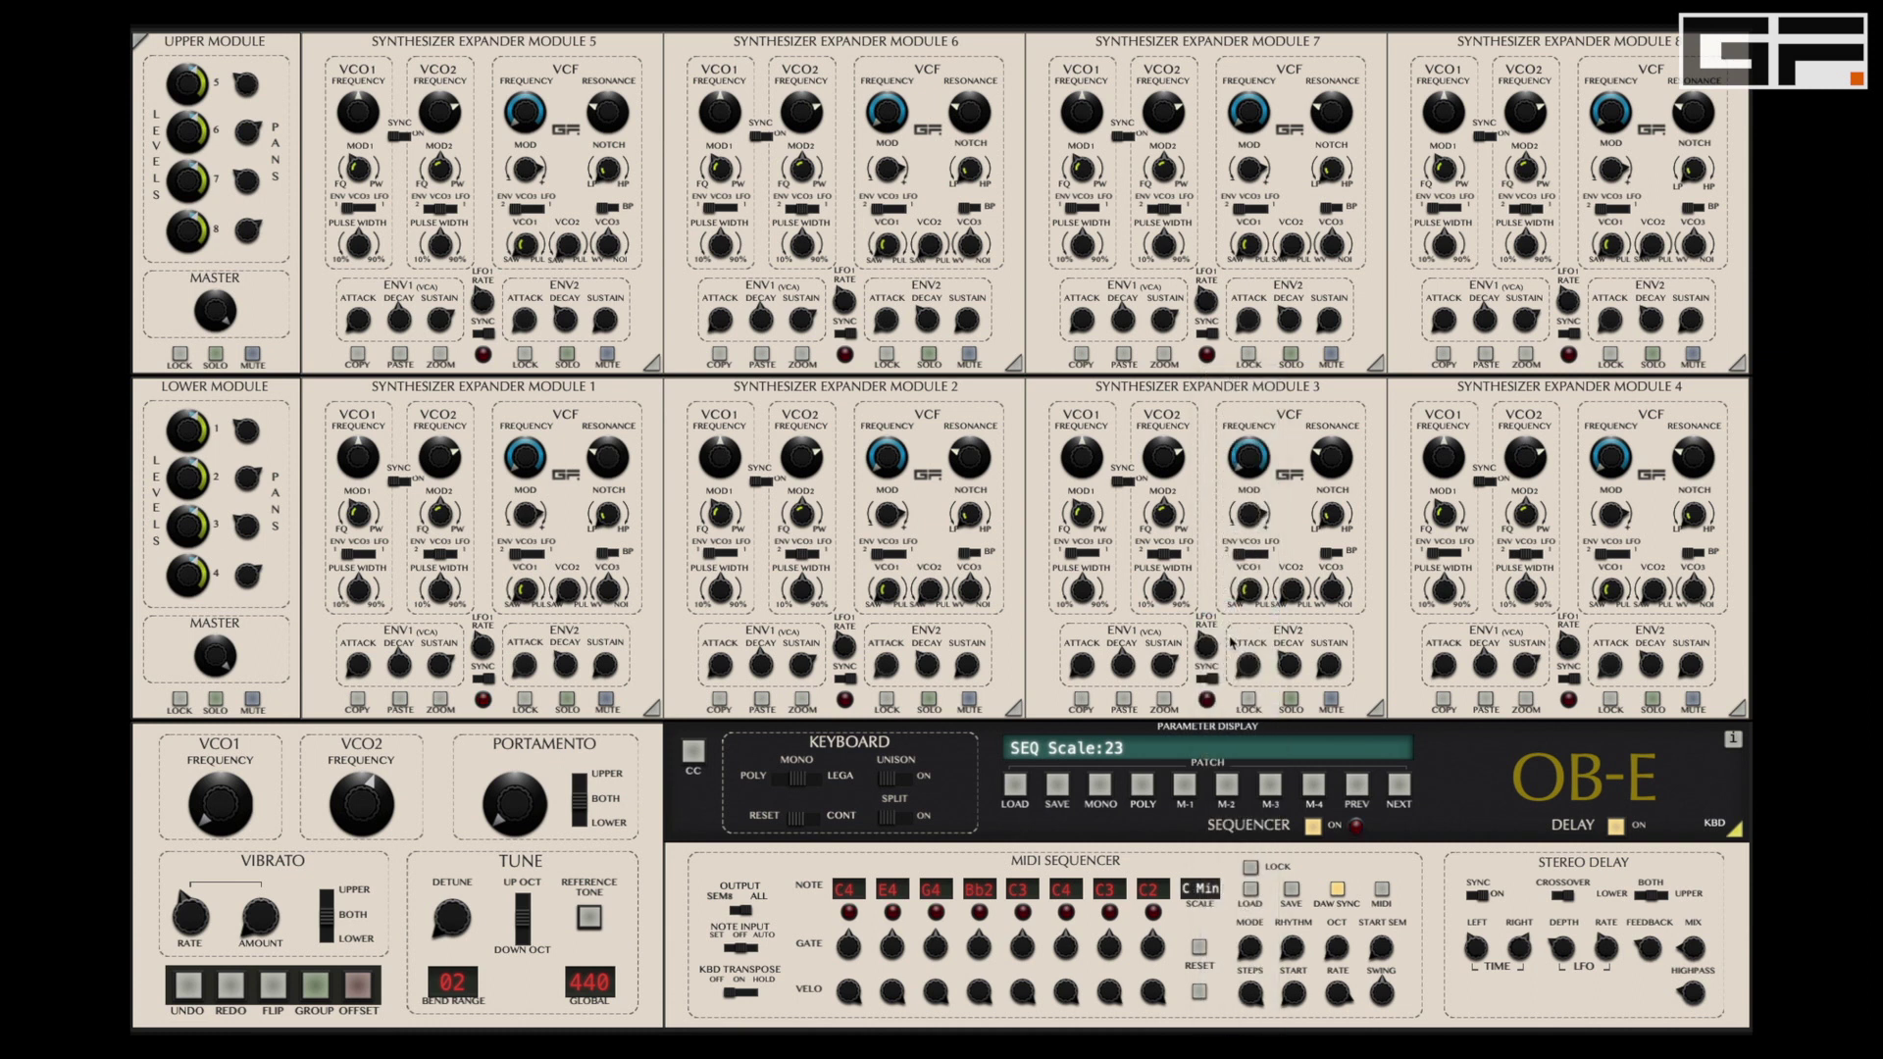
click(1214, 892)
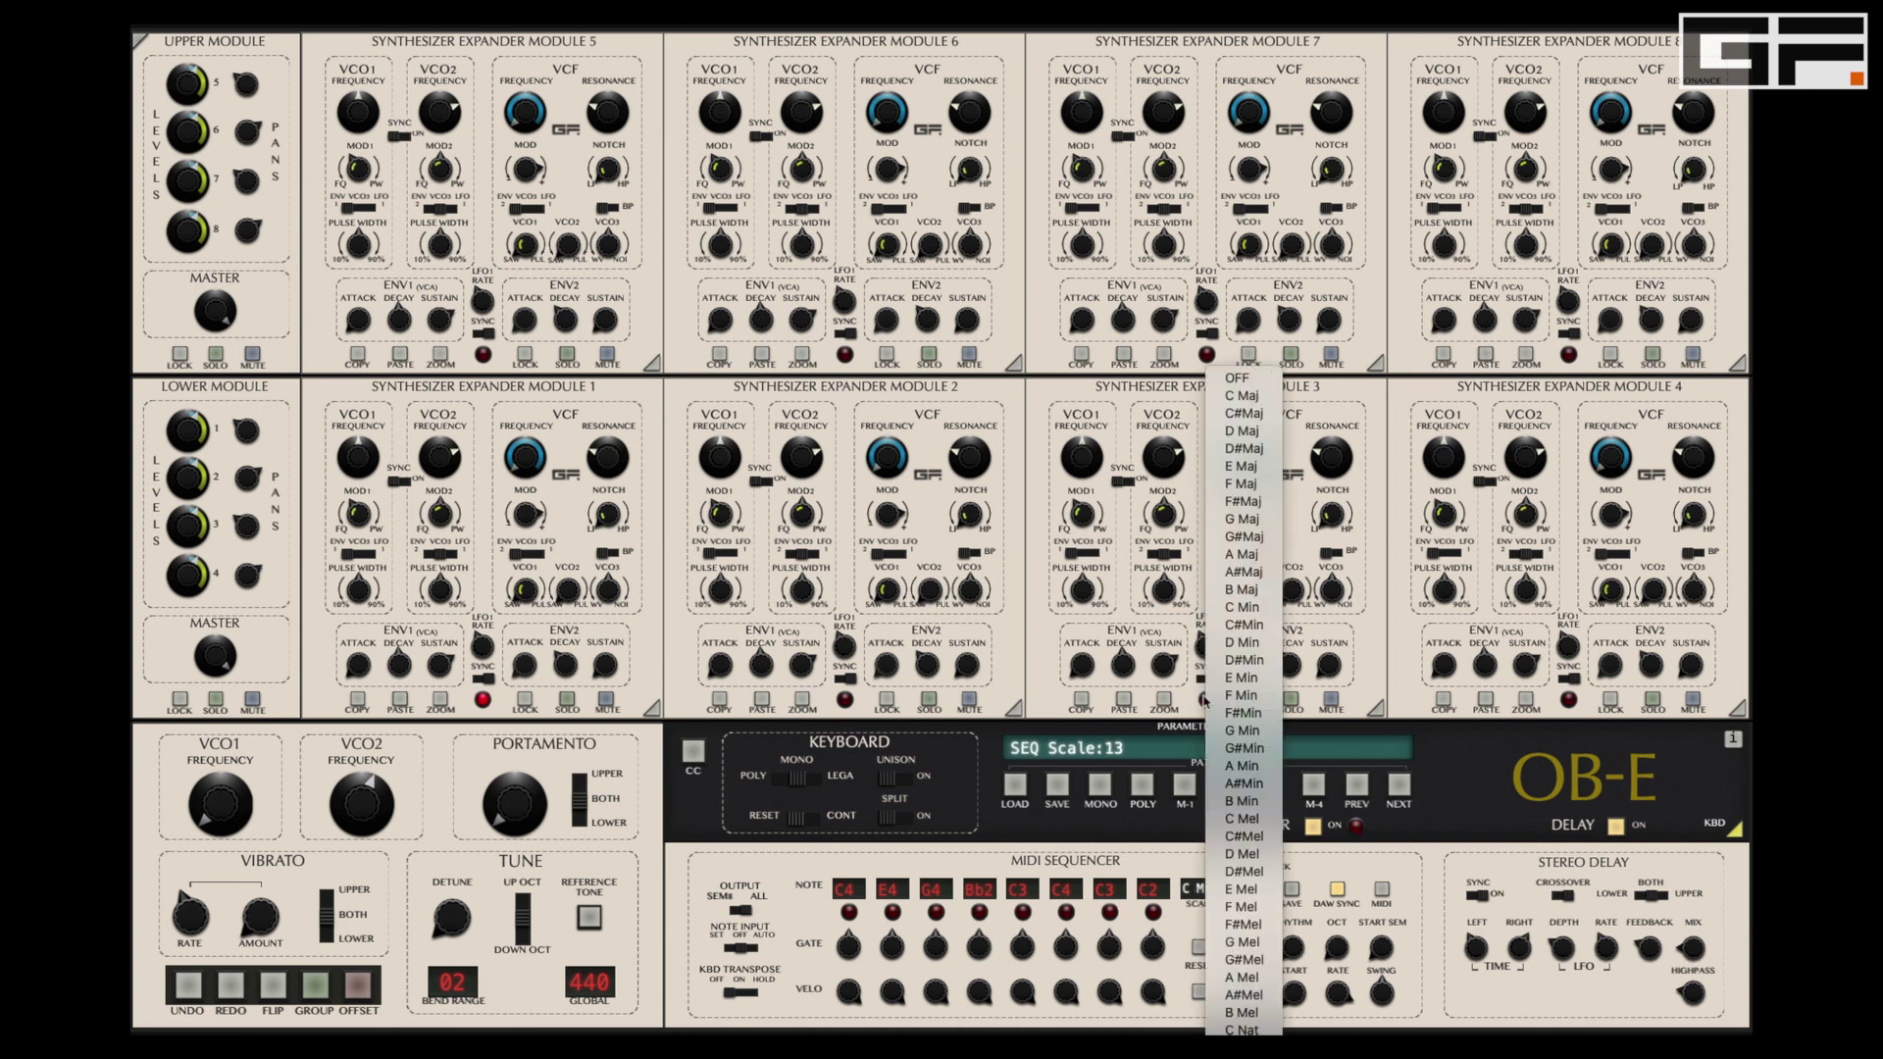
click(1244, 378)
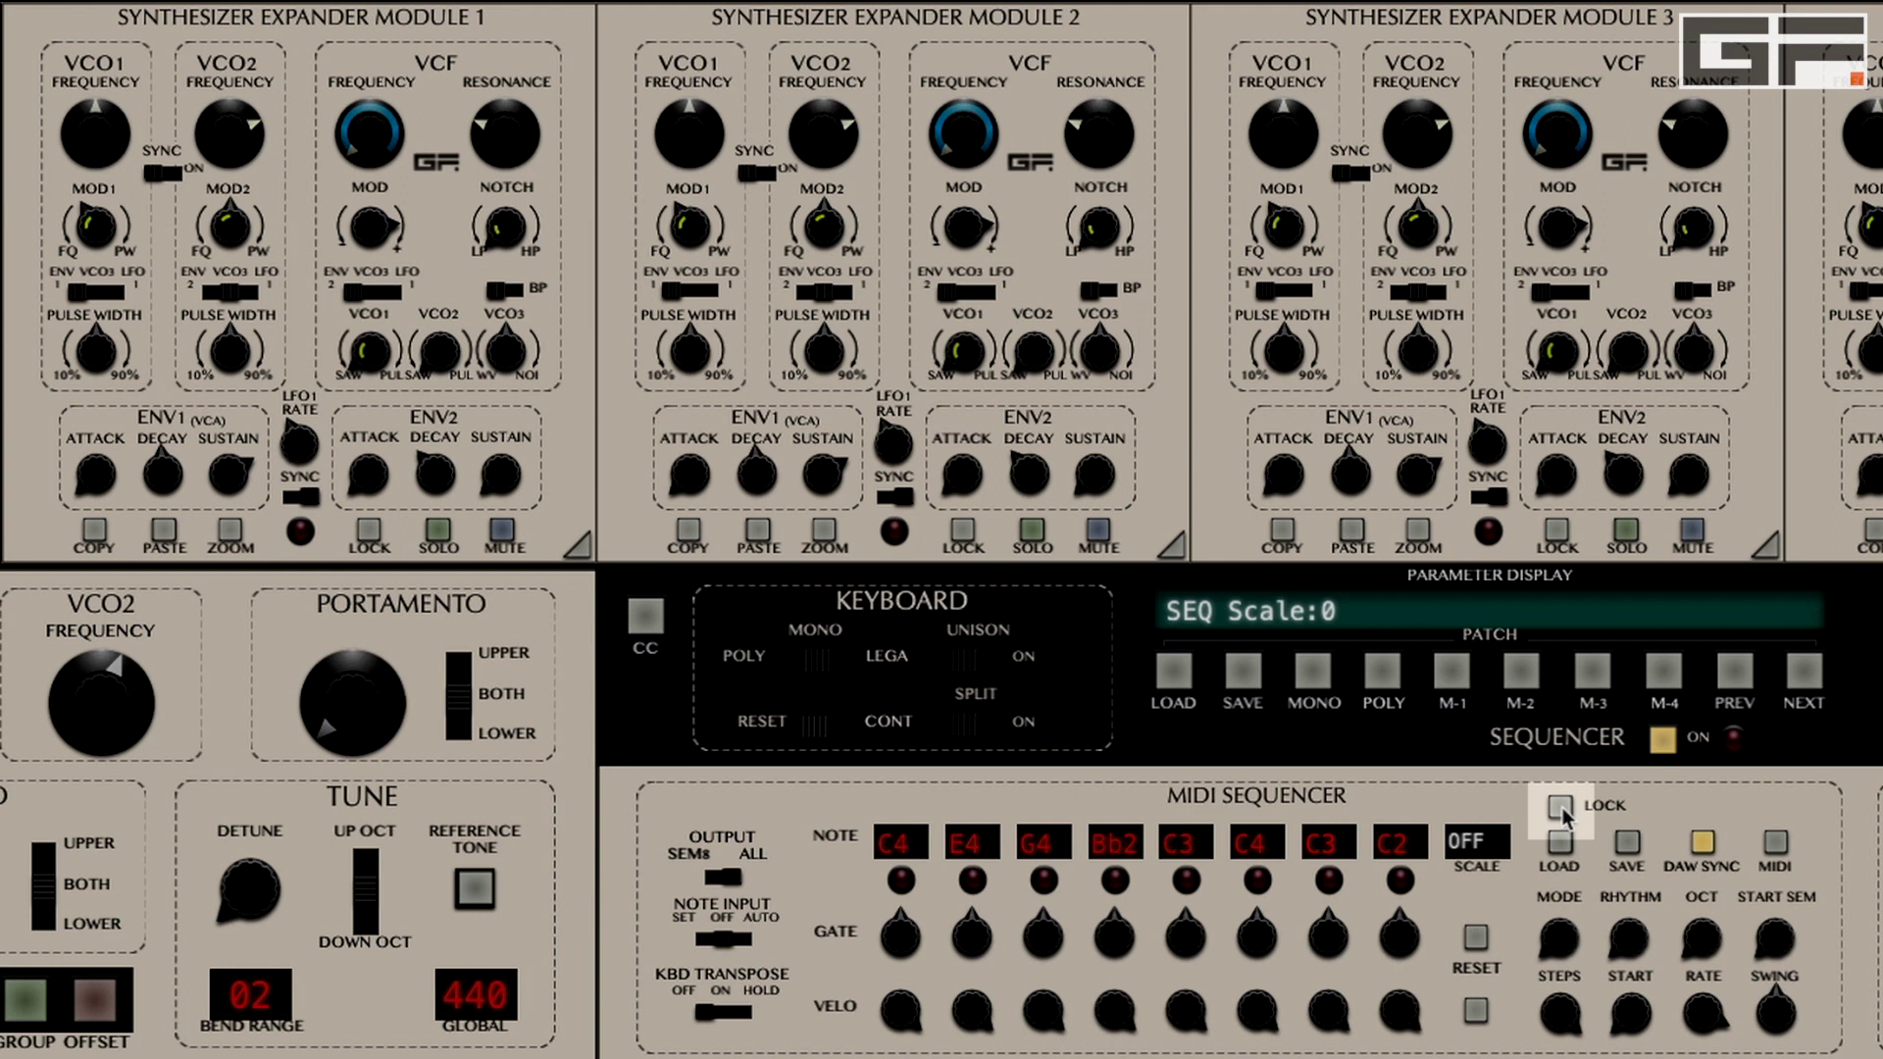
- Lock the sequencer and load the factory Sequence Poly patches Avid Analogue Seq and C Melodic Seq
click(1561, 808)
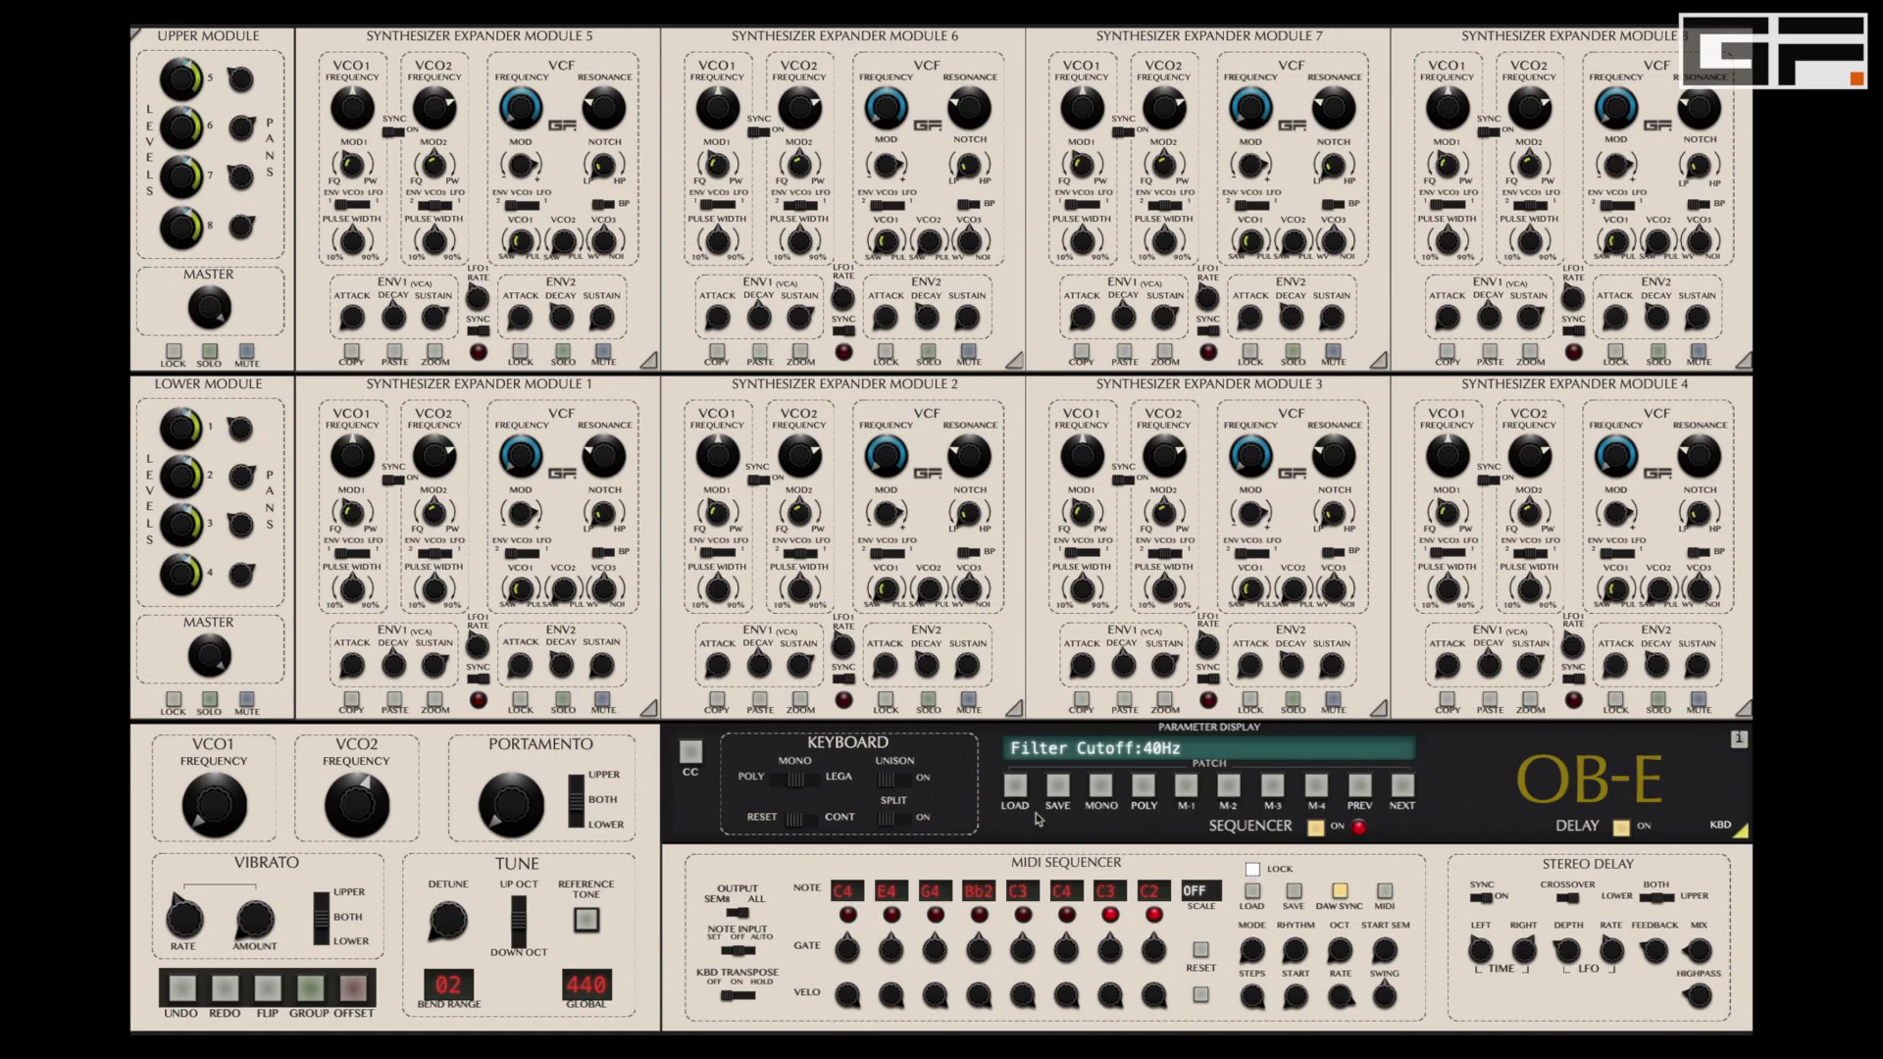
click(1015, 788)
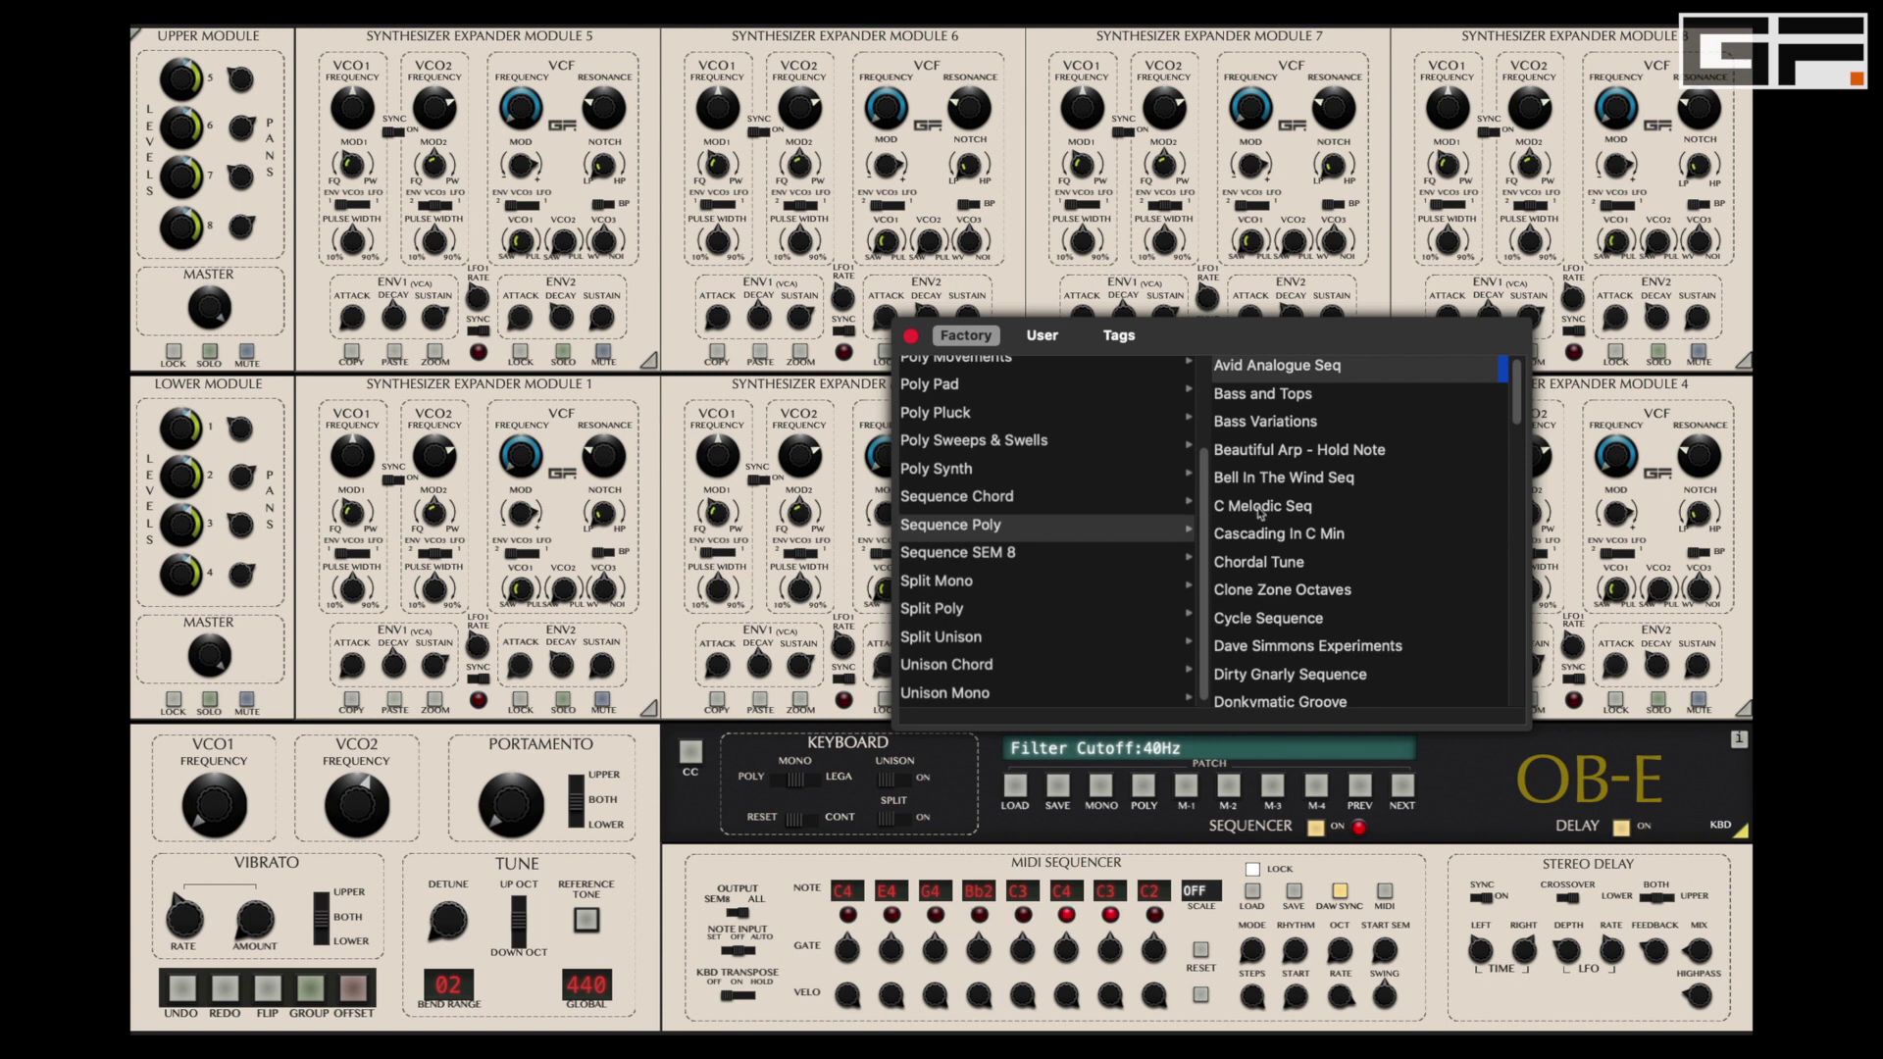
click(1315, 372)
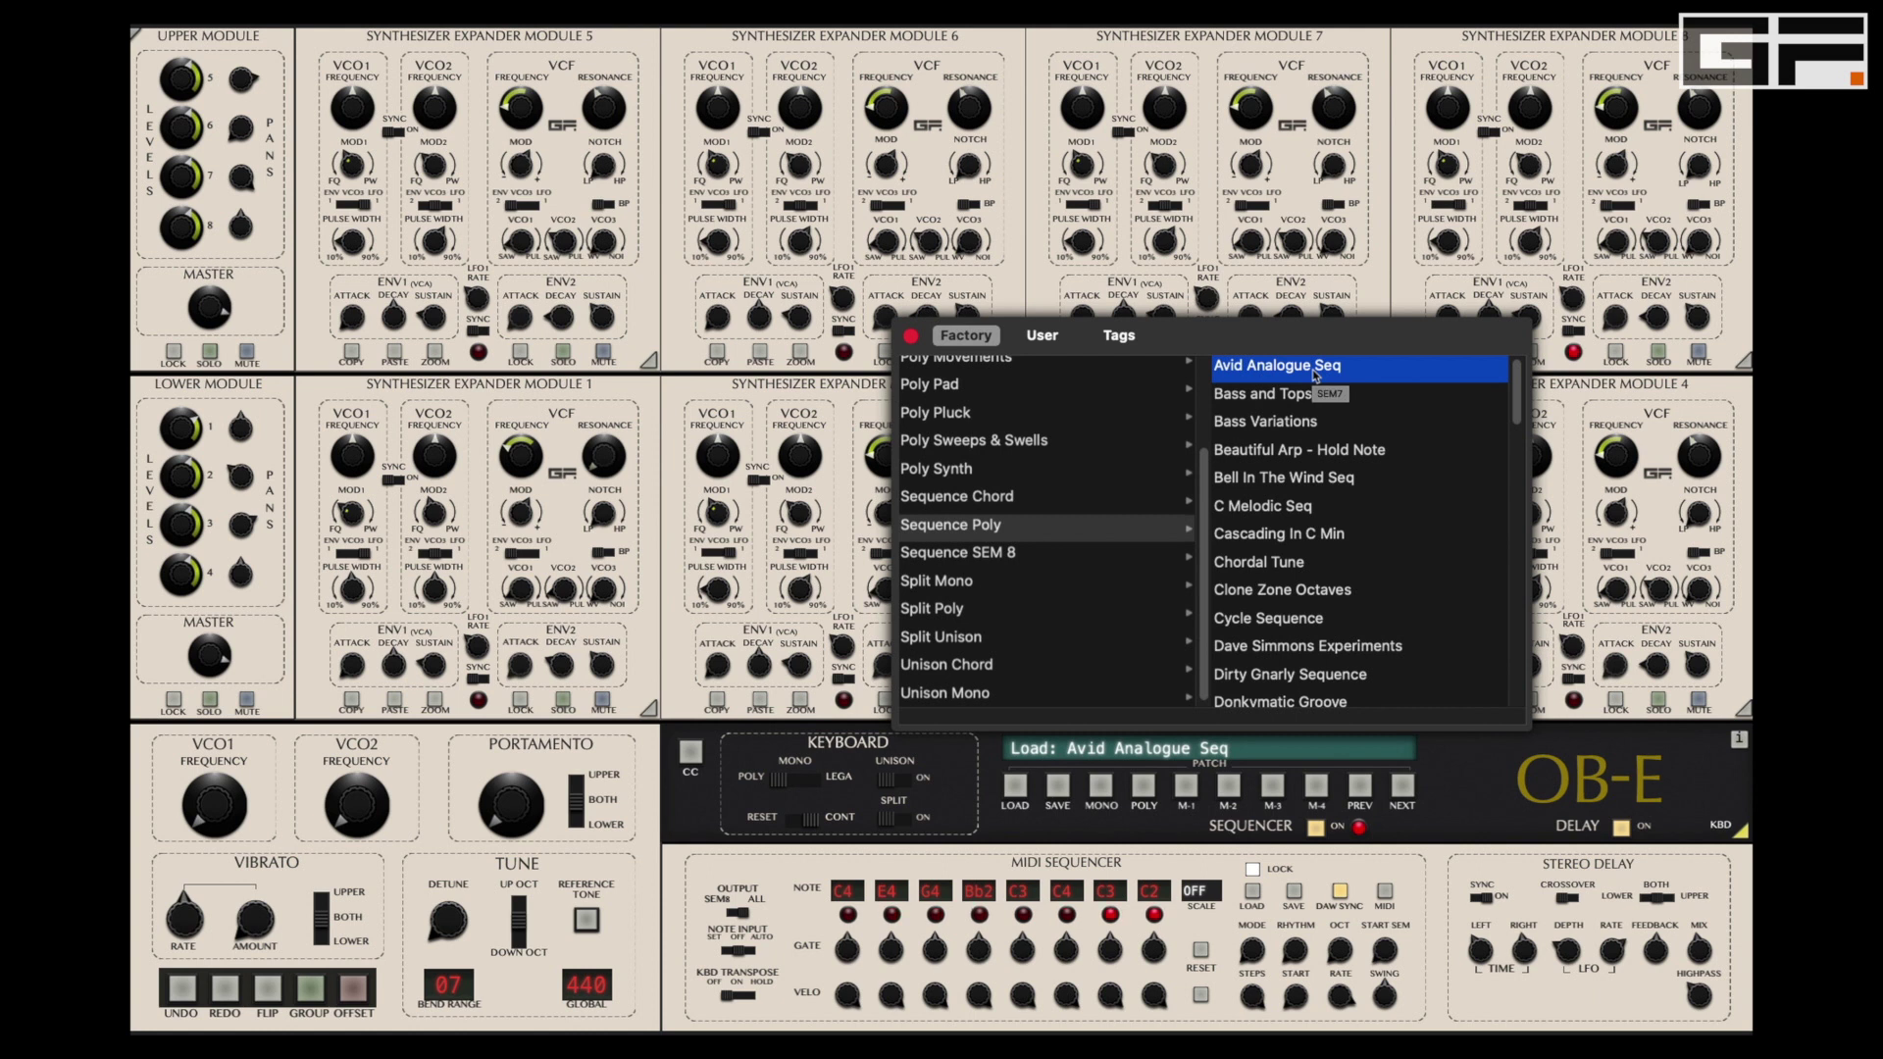
click(1339, 511)
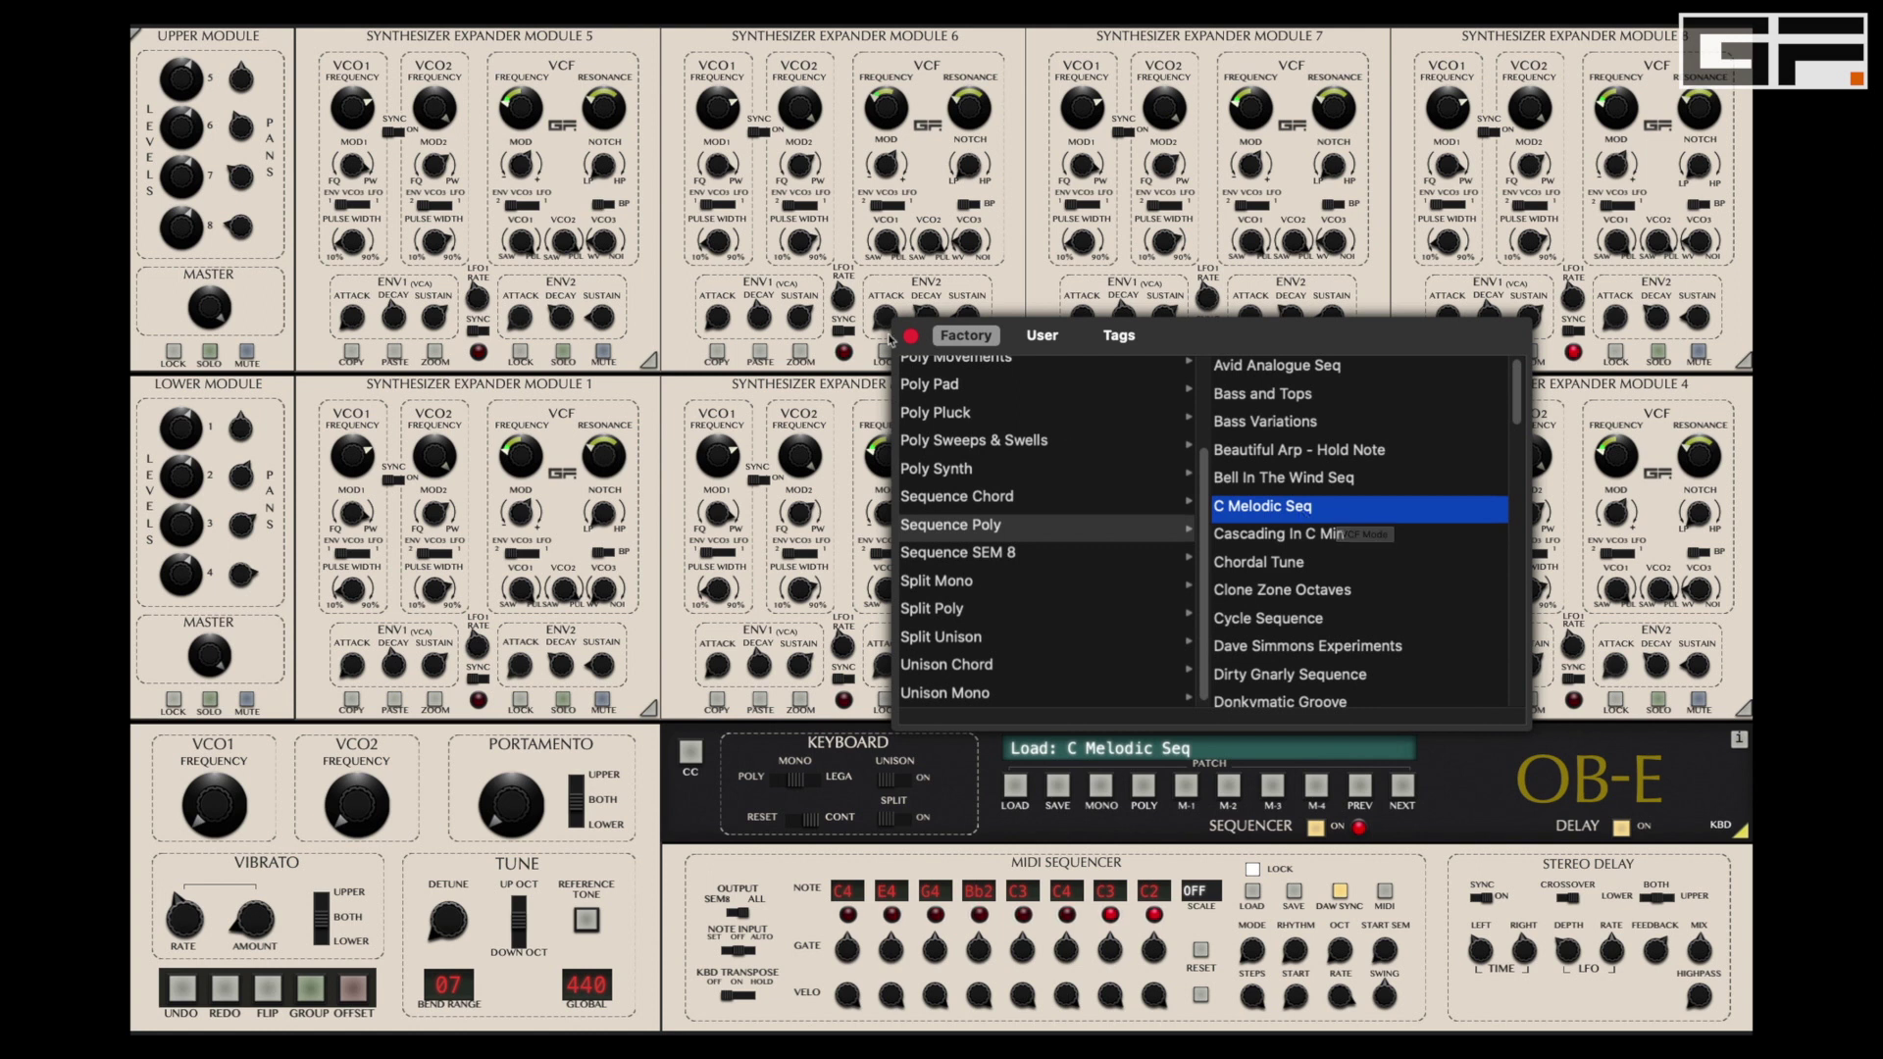
click(909, 339)
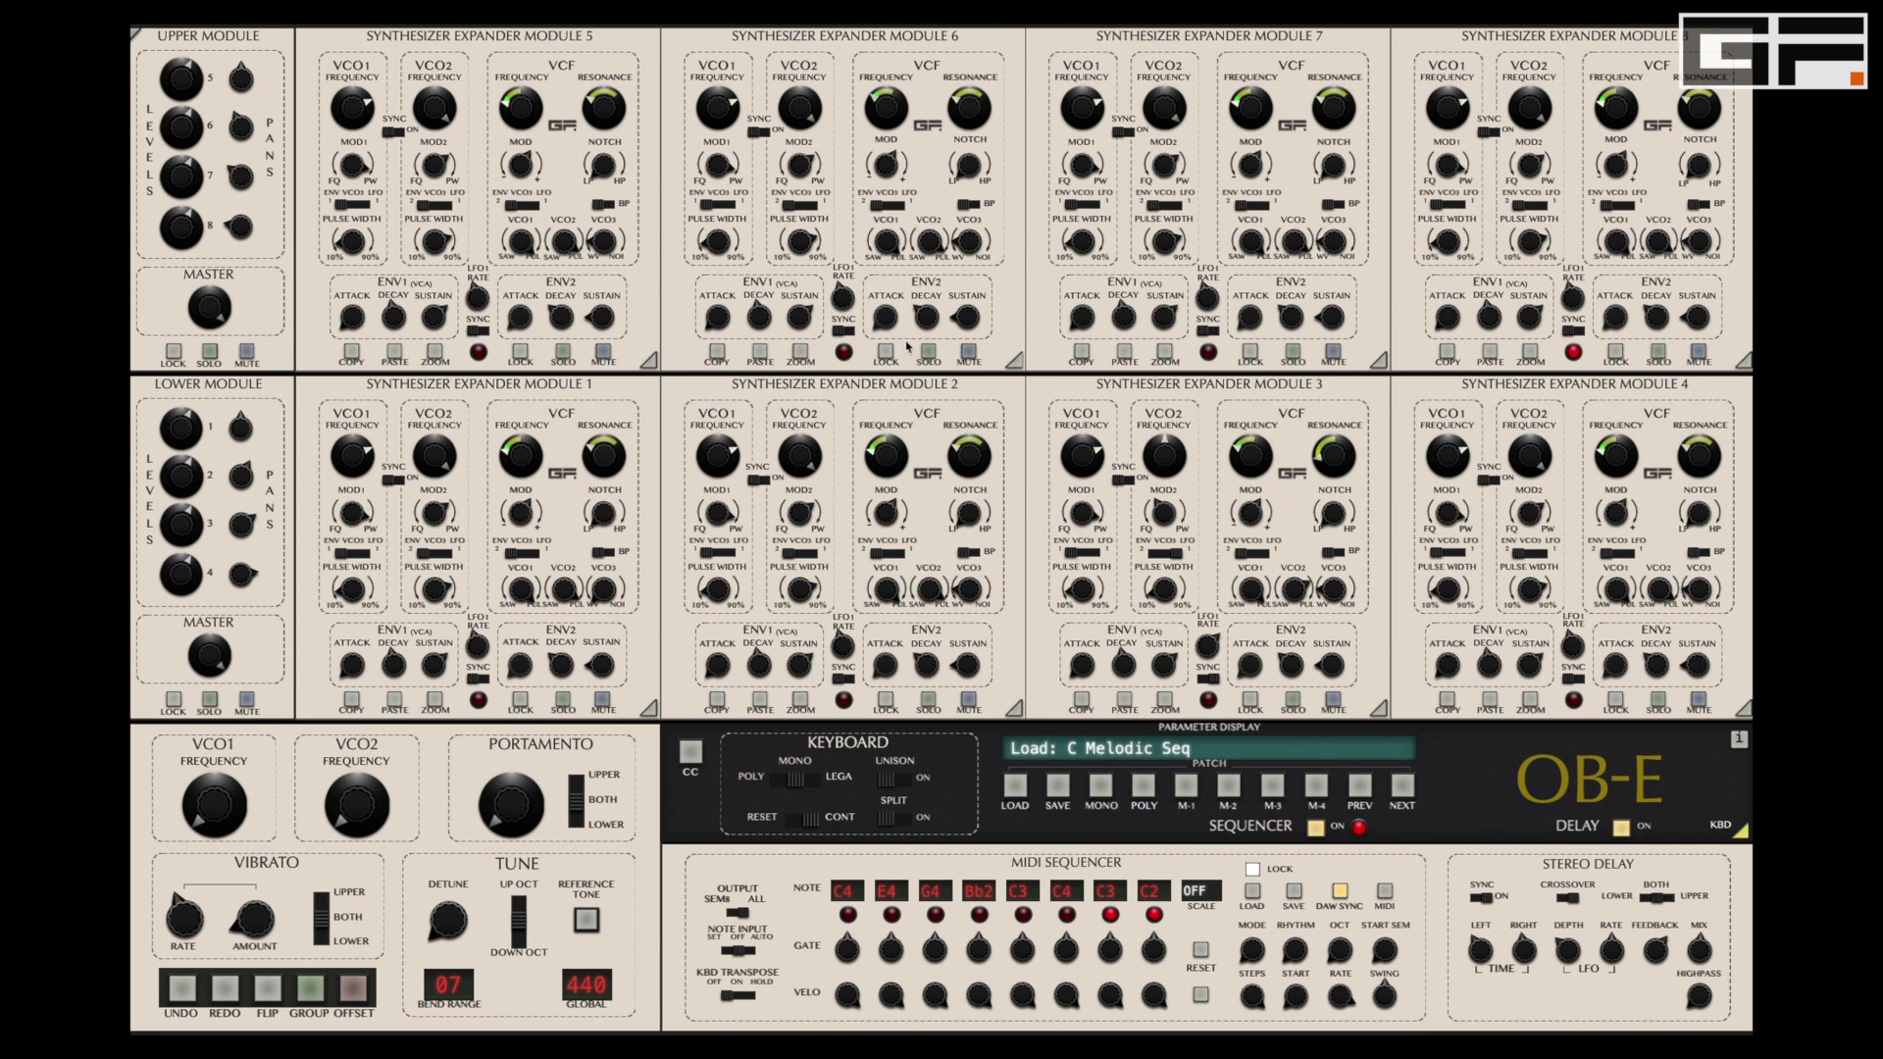